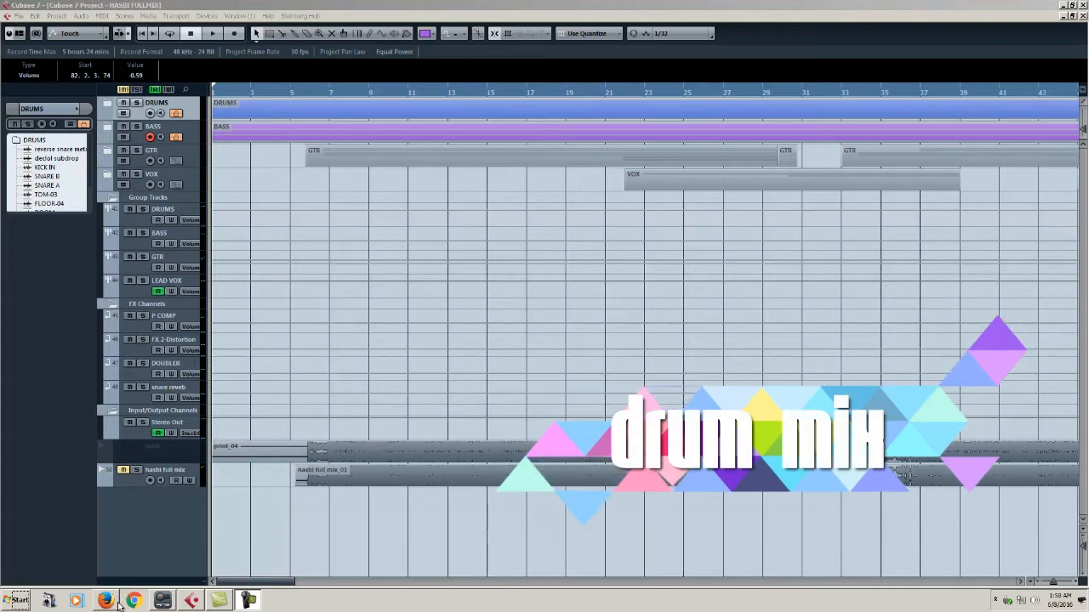
Expand the DRUMS folder track in the project so its individual drum tracks are listed.
mouse_move(107, 602)
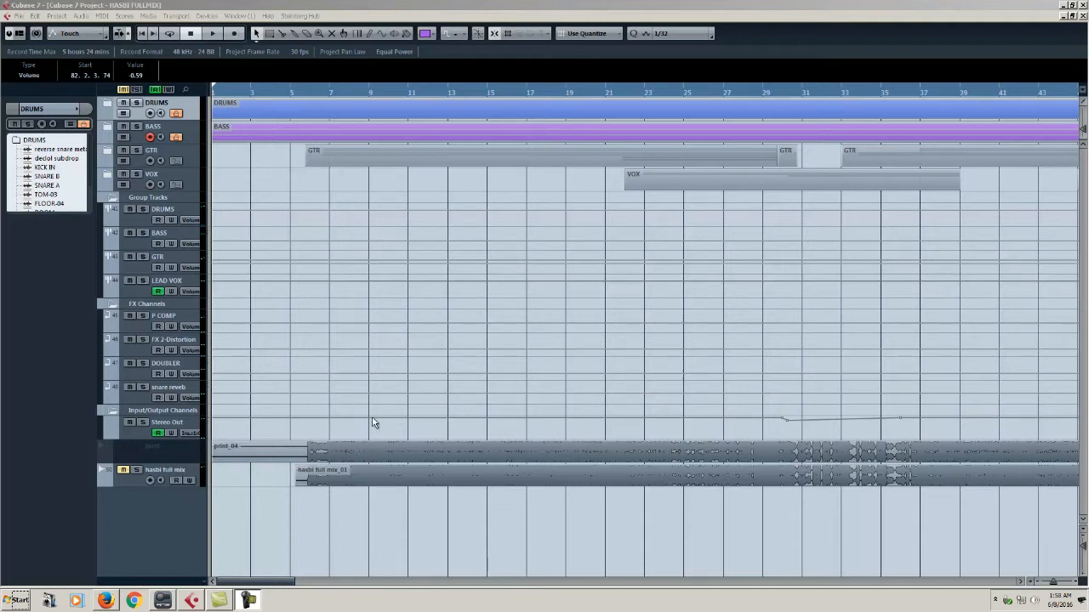
click(303, 88)
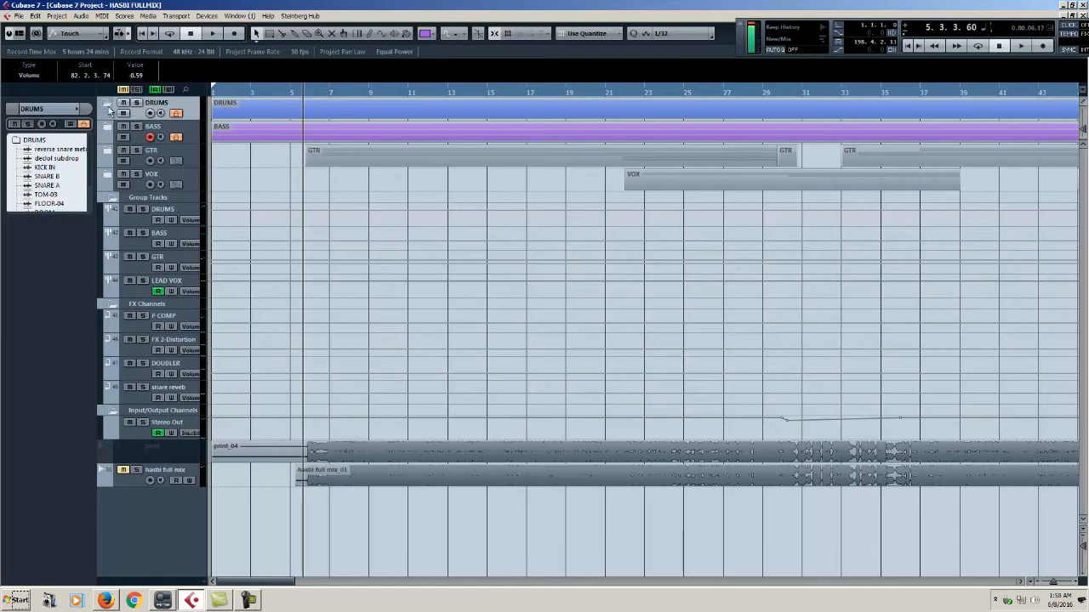
click(107, 104)
scroll(561, 316, down, 1)
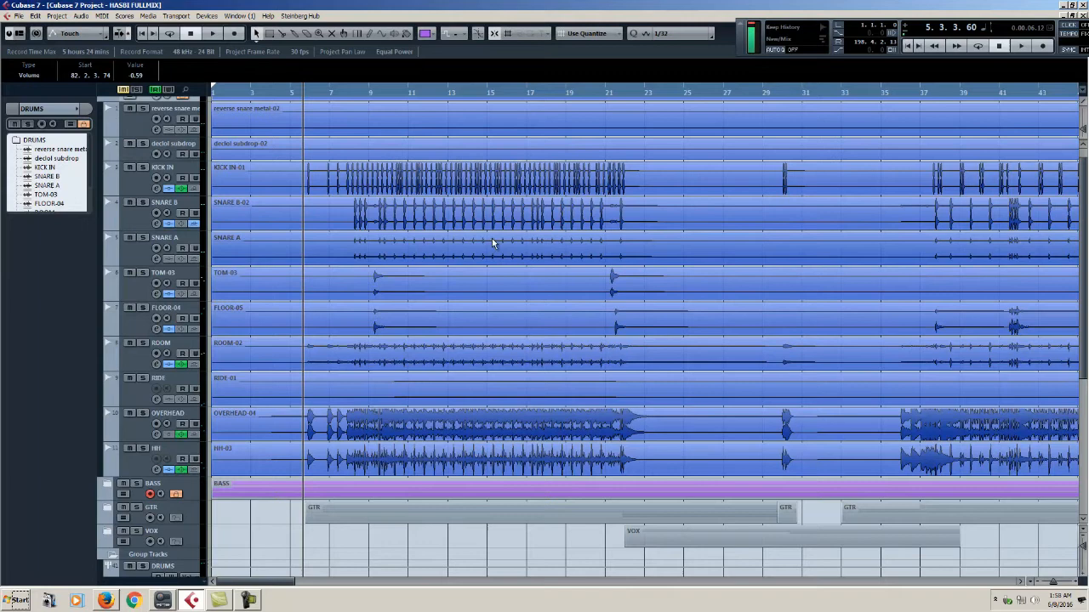
scroll(464, 272, up, 1)
Place the project cursor at the first kick hit just before bar 6 and increase the height of the declol subdrop track.
drag(290, 92, 430, 377)
drag(361, 95, 338, 114)
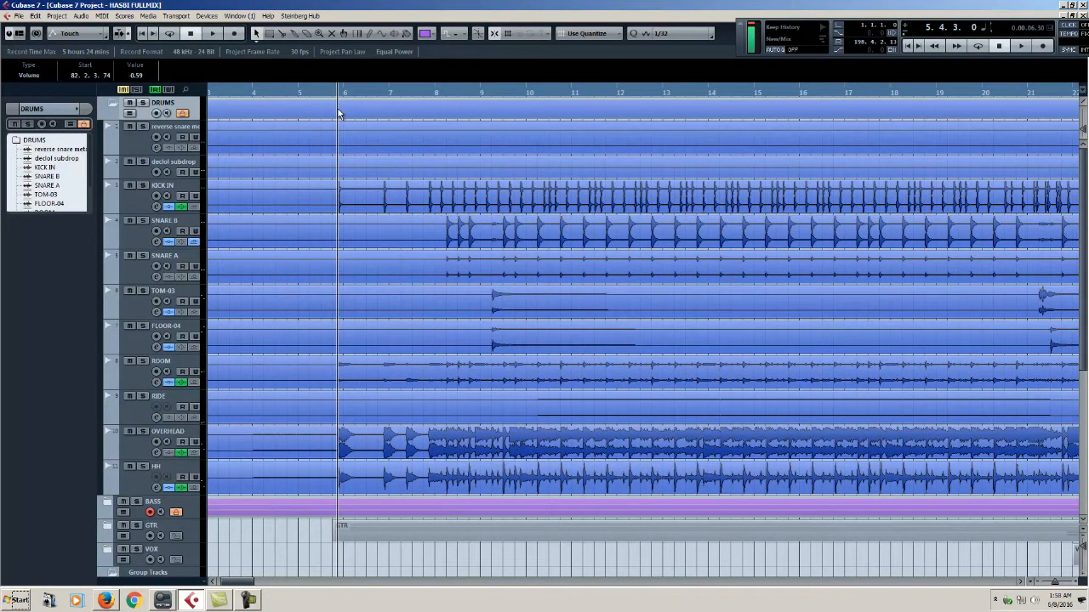
scroll(558, 406, left, 3)
scroll(579, 383, right, 3)
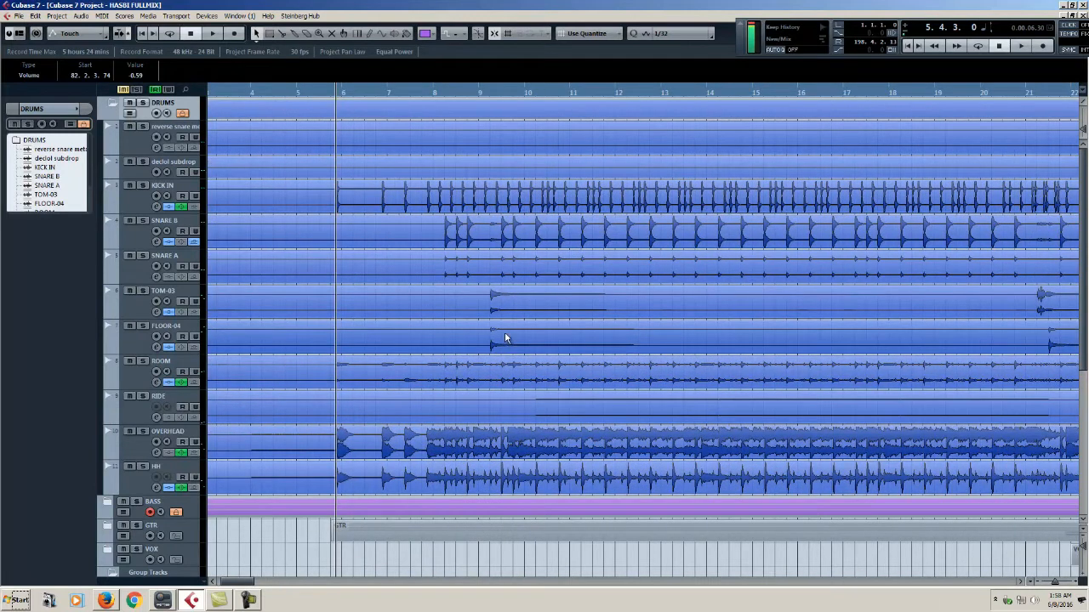
drag(137, 176, 136, 189)
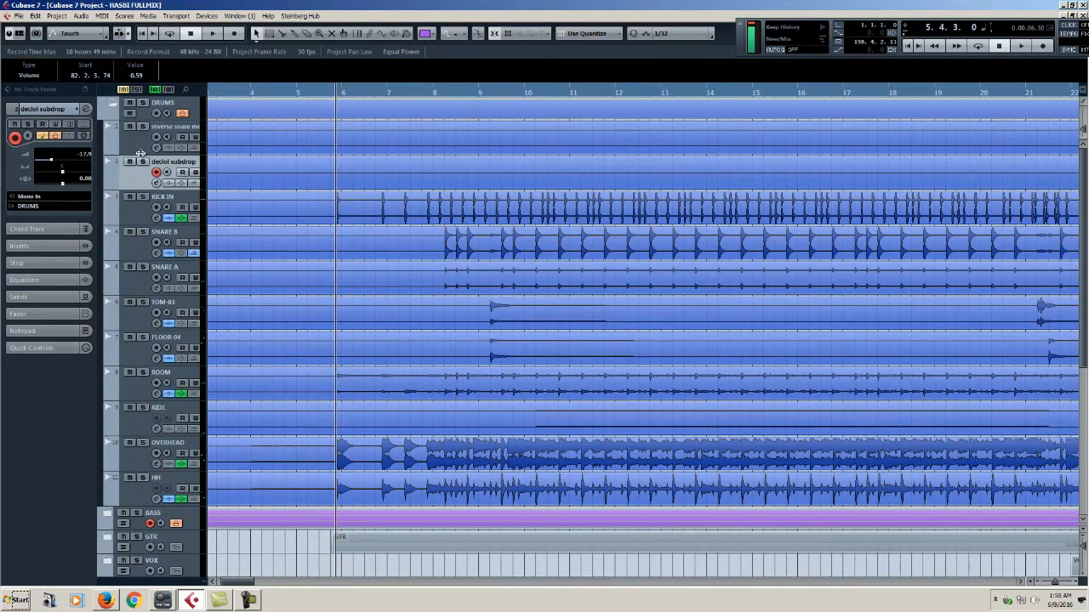
scroll(382, 184, left, 2)
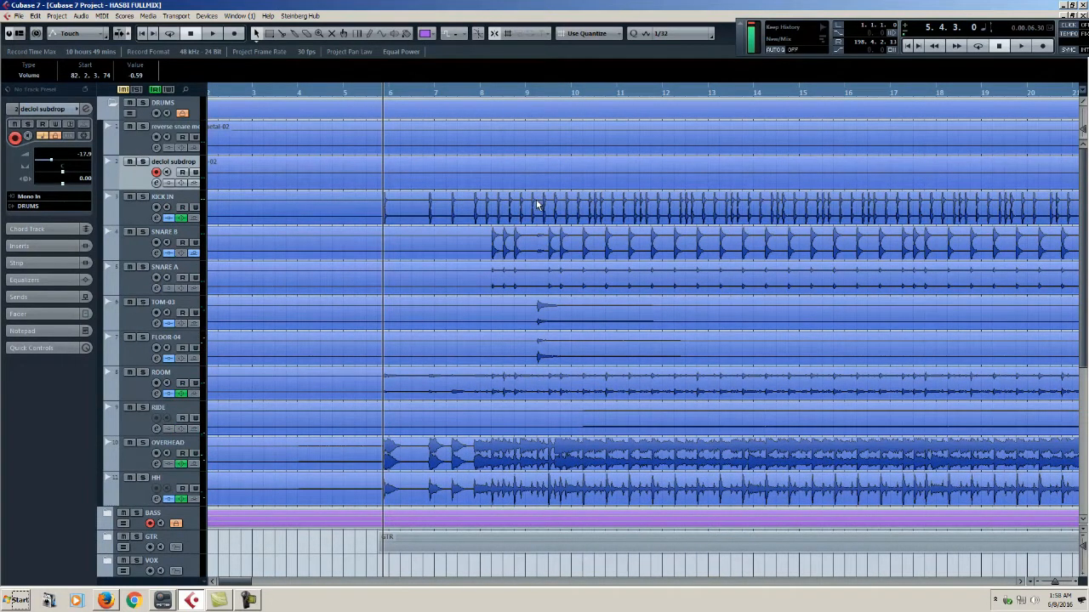
Switch to Firefox and look over the BERISIK.ID site and the laBunyi profile on SoundCloud.
click(105, 600)
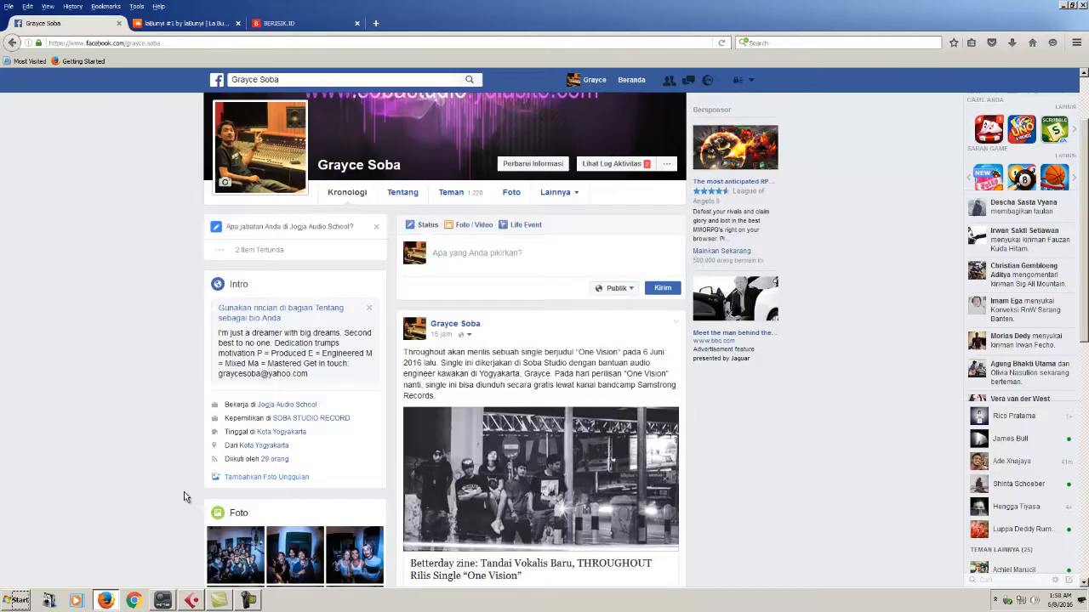
click(202, 25)
click(281, 23)
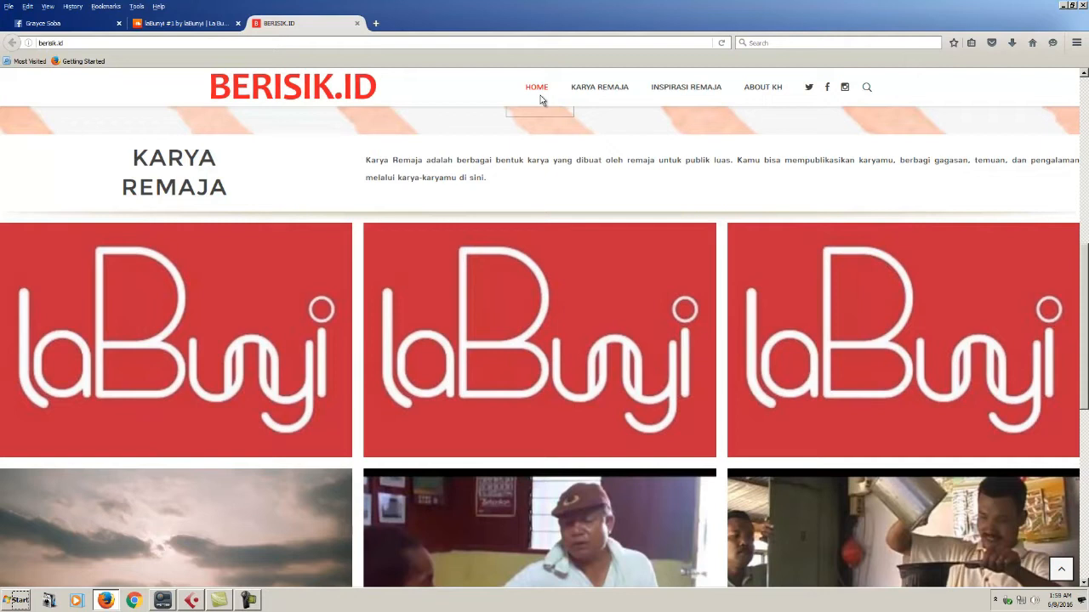
click(205, 26)
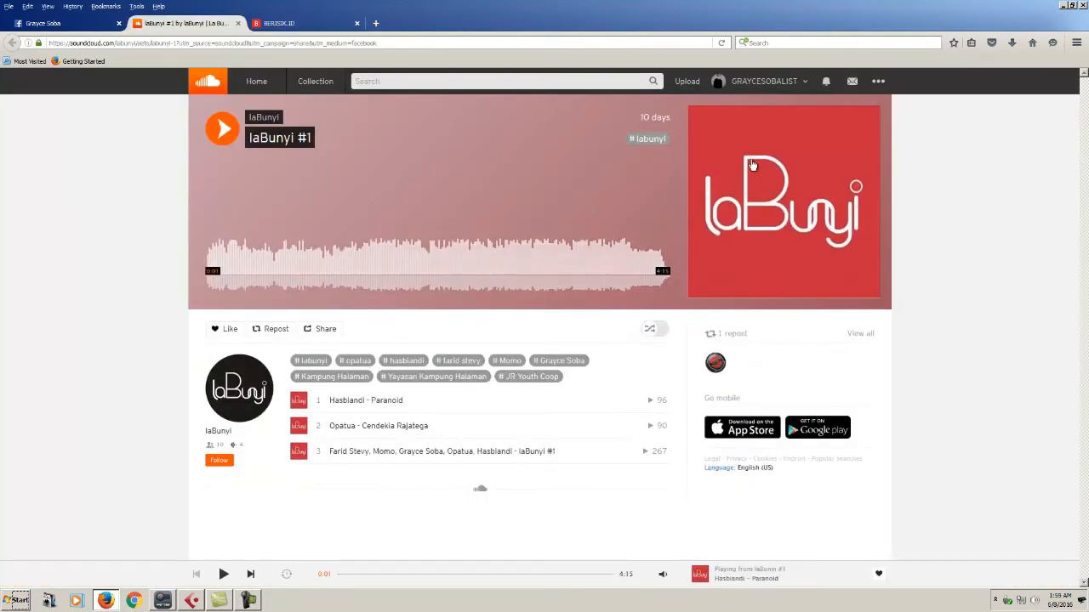
click(263, 120)
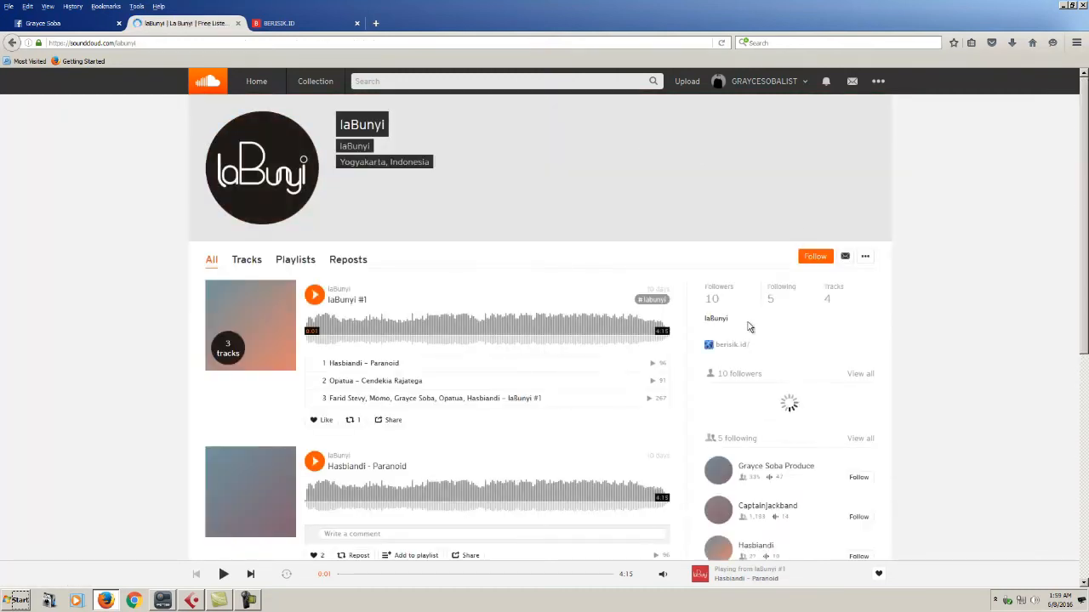
scroll(748, 323, down, 2)
scroll(748, 323, down, 2)
scroll(748, 323, up, 5)
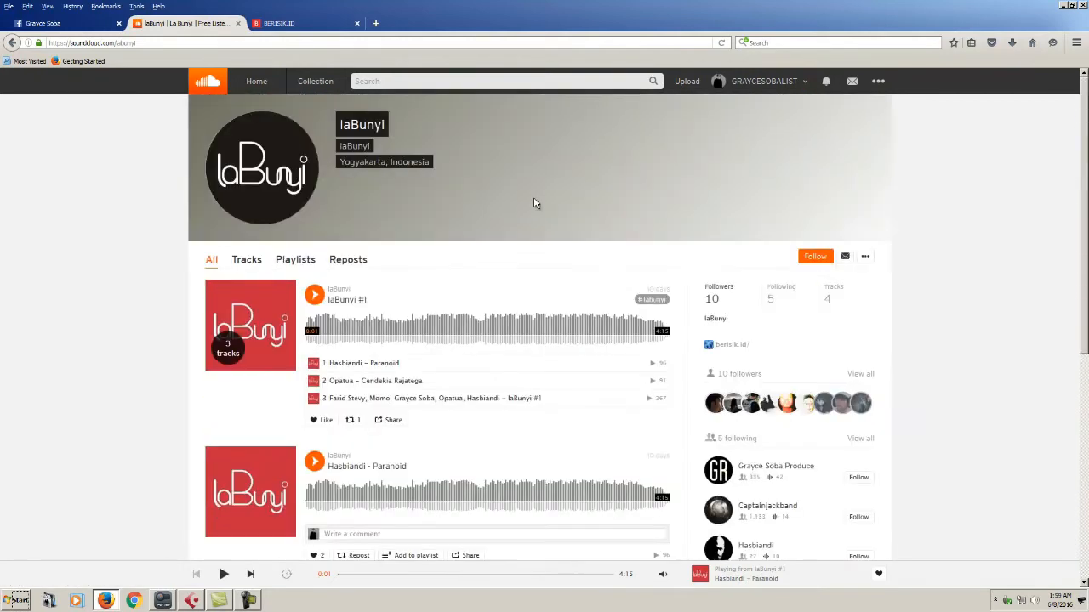
Search Facebook for LABUNYI and open the LaBunyi community page.
click(67, 24)
drag(285, 80, 194, 81)
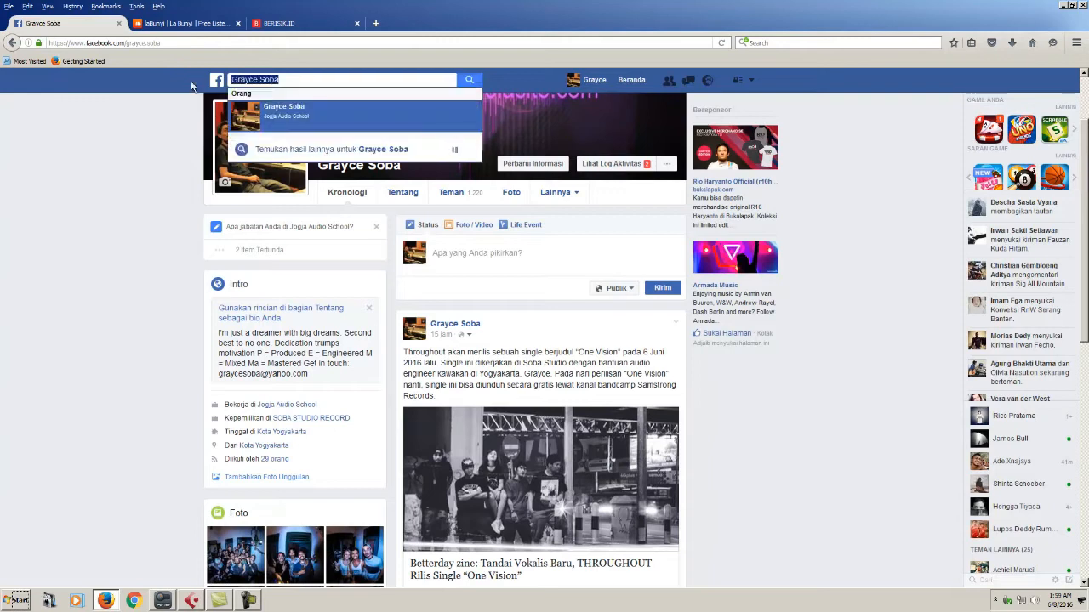
text(LABUNYI)
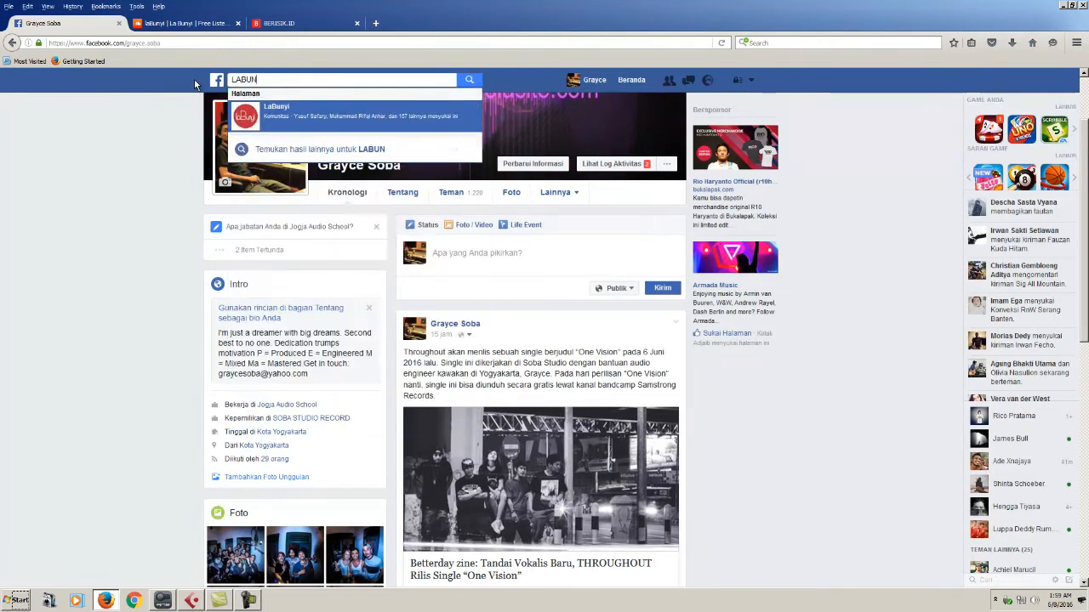
click(274, 117)
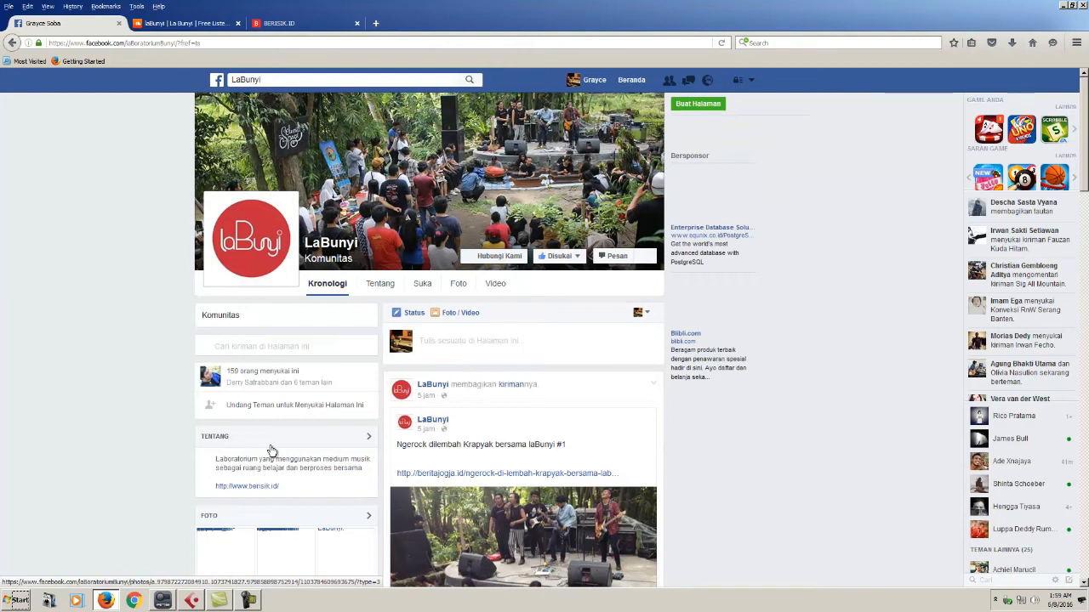
Browse the LaBunyi page's about section, photos, videos and posts about the Krapyak show.
scroll(272, 451, down, 2)
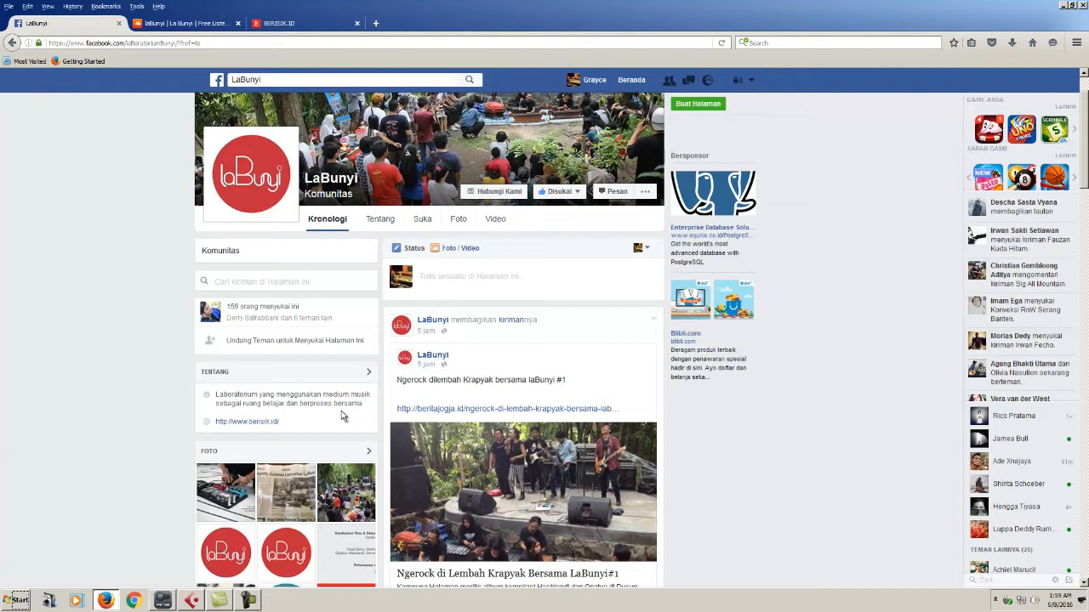
scroll(341, 411, down, 3)
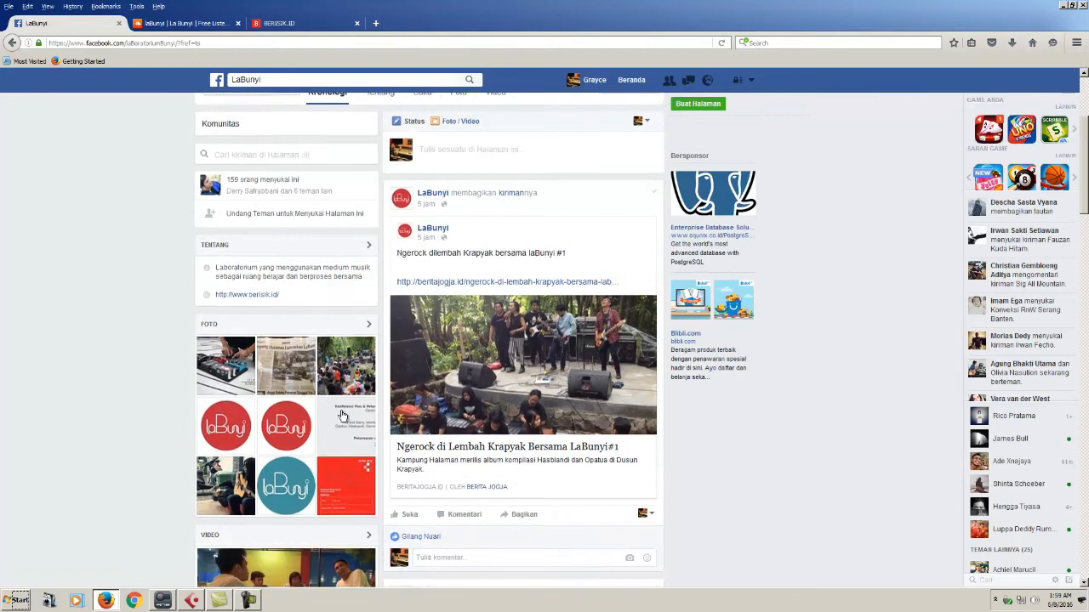
scroll(341, 415, up, 4)
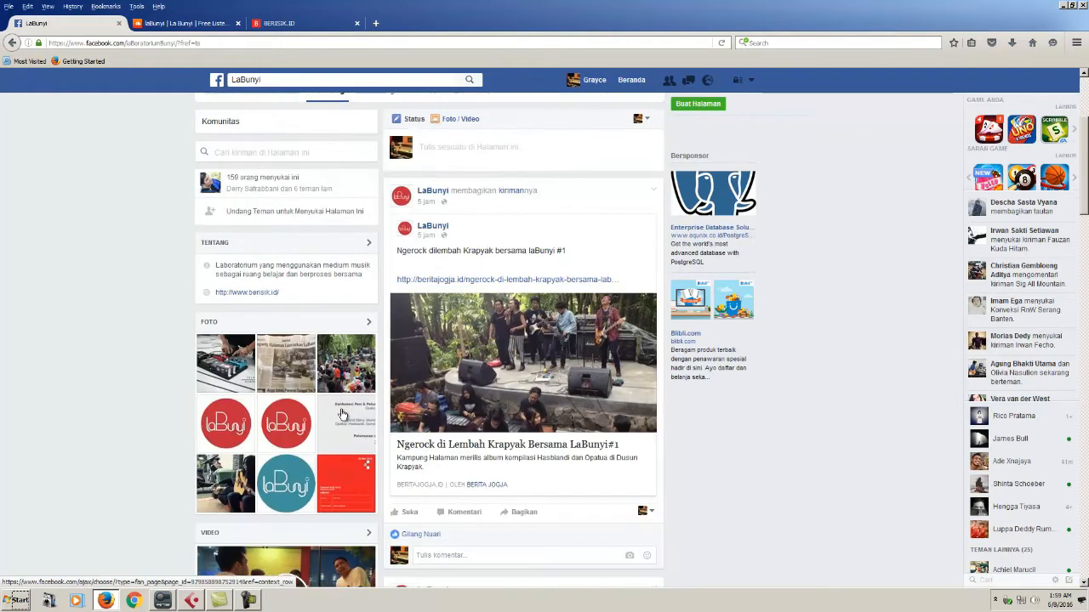
scroll(341, 414, down, 5)
scroll(341, 415, down, 3)
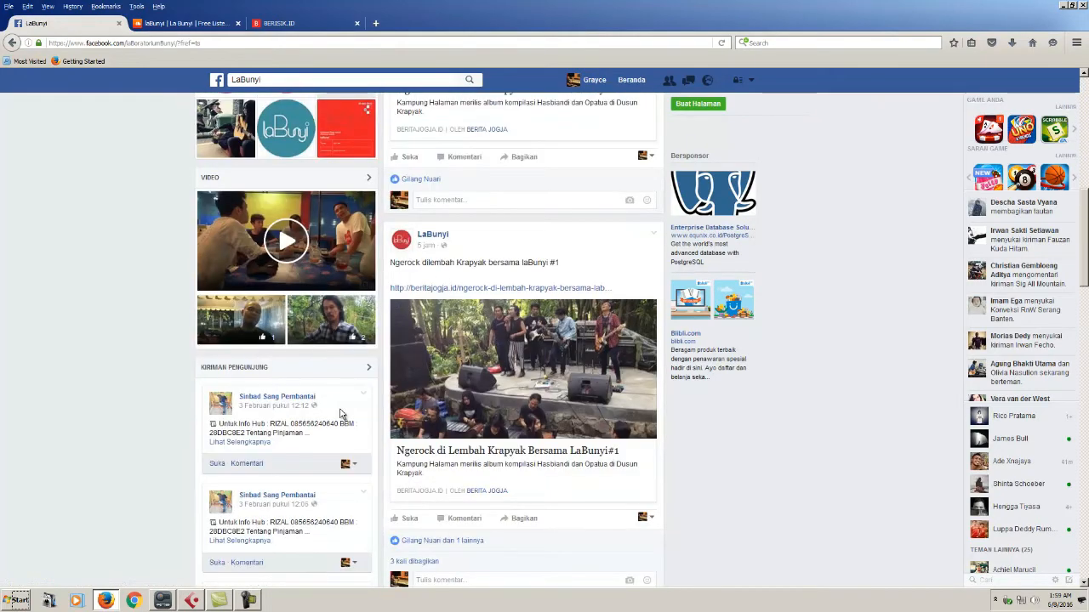
scroll(341, 414, up, 3)
scroll(341, 414, down, 1)
scroll(342, 414, down, 3)
scroll(341, 415, up, 3)
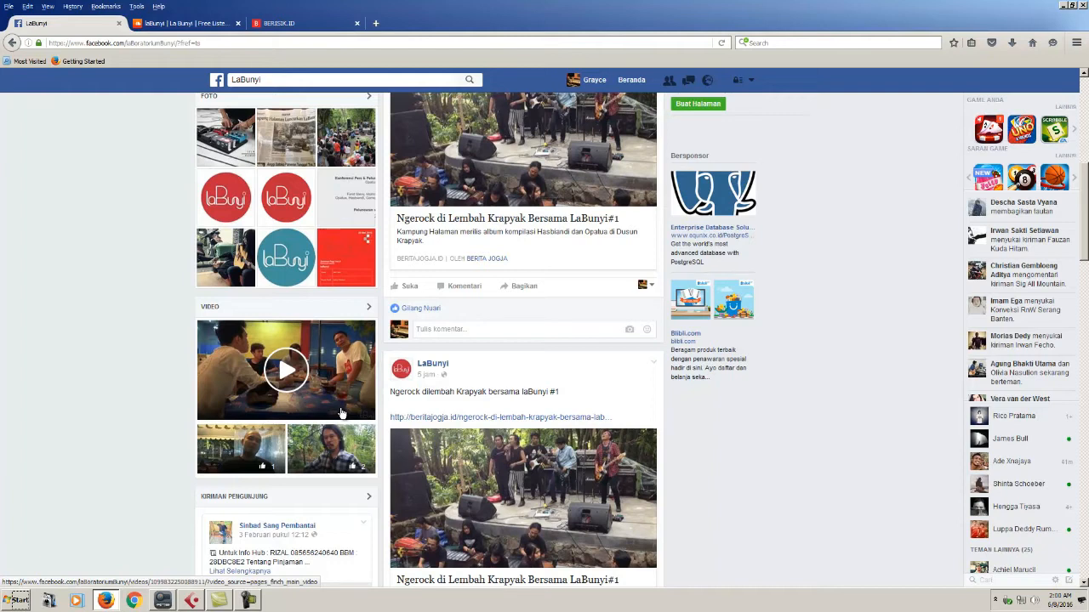
scroll(340, 413, up, 7)
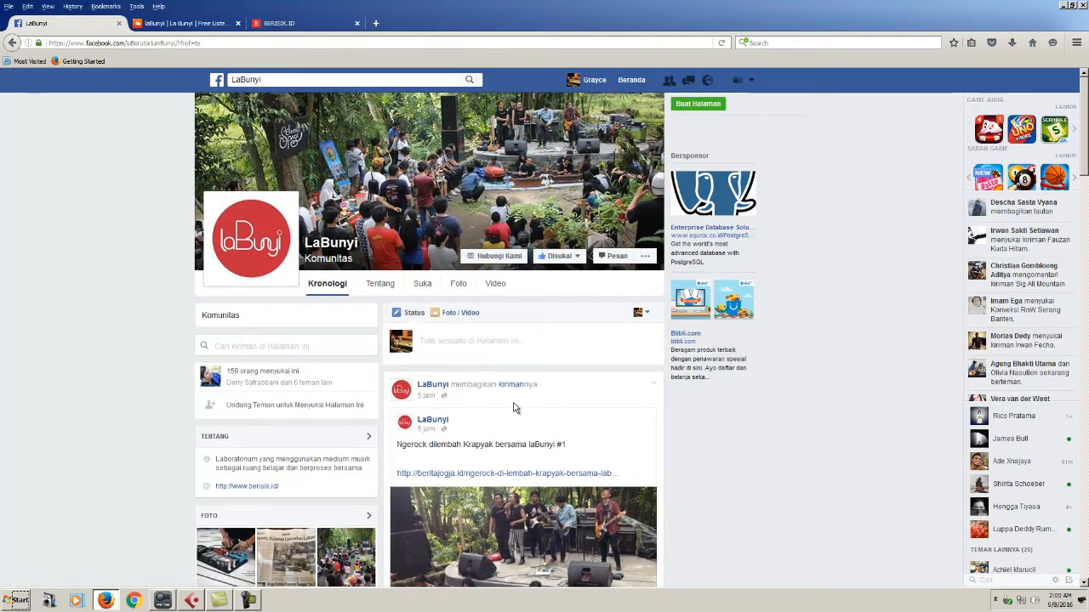
scroll(513, 408, down, 3)
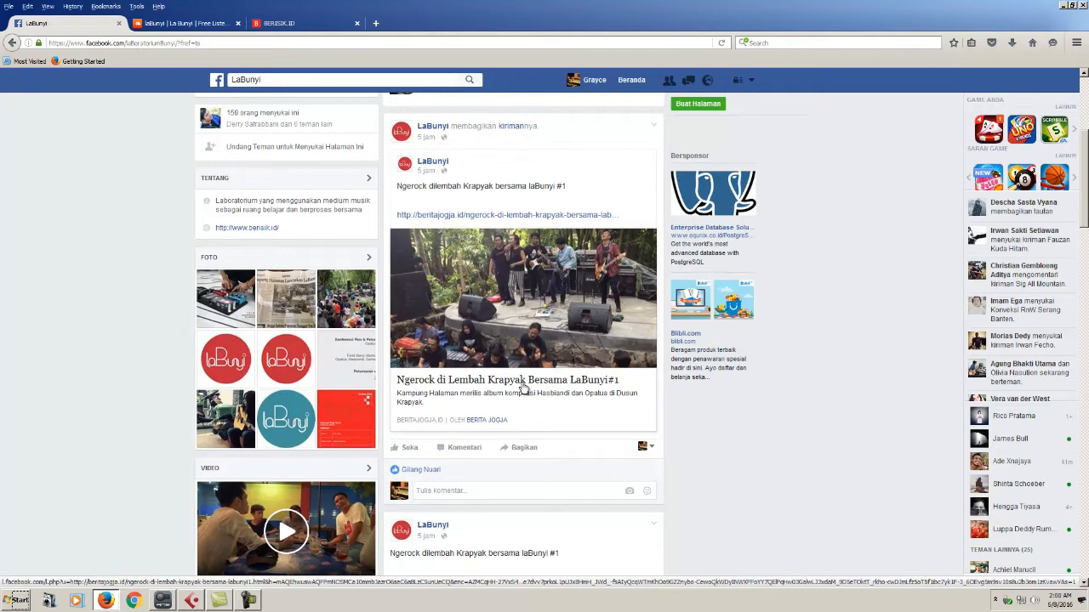
scroll(524, 388, up, 3)
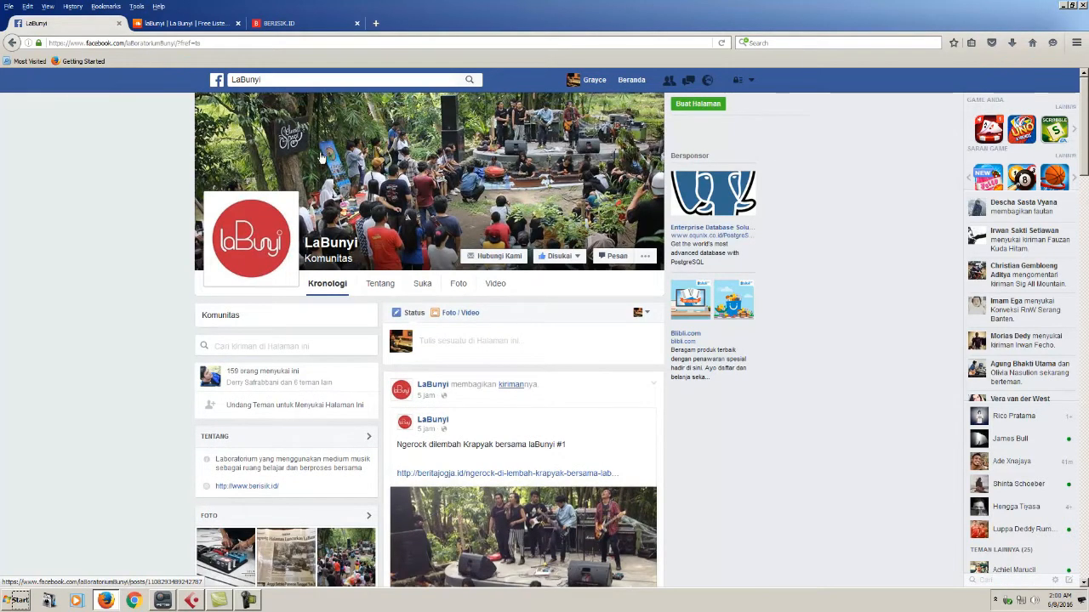
Return to Cubase, solo the KICK IN track and open its channel settings.
click(1063, 7)
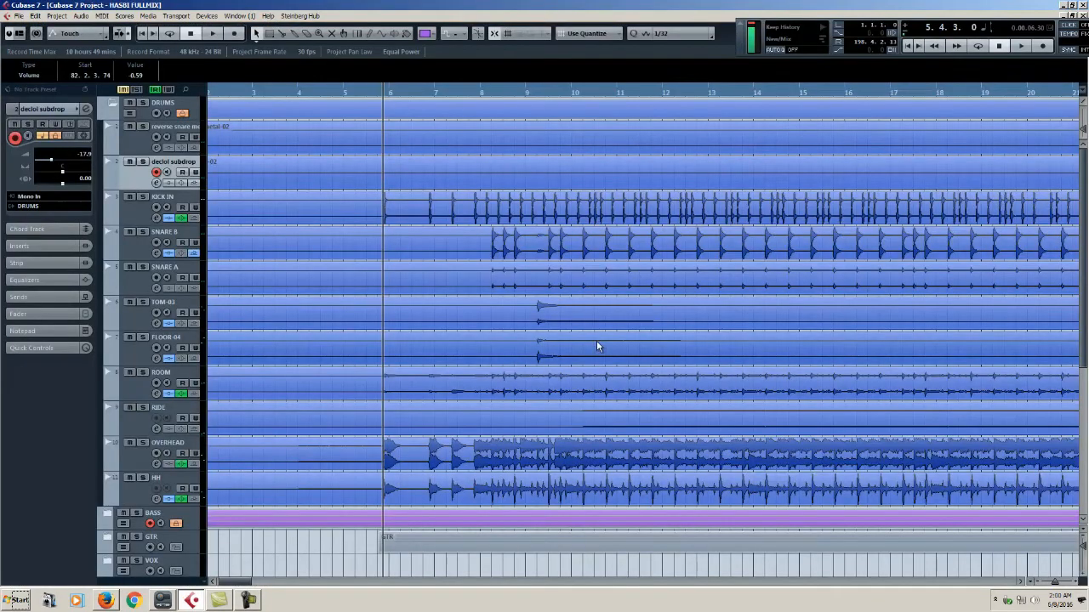
scroll(510, 336, right, 4)
scroll(476, 336, left, 3)
key(g)
key(g)
key(g)
drag(627, 308, 615, 334)
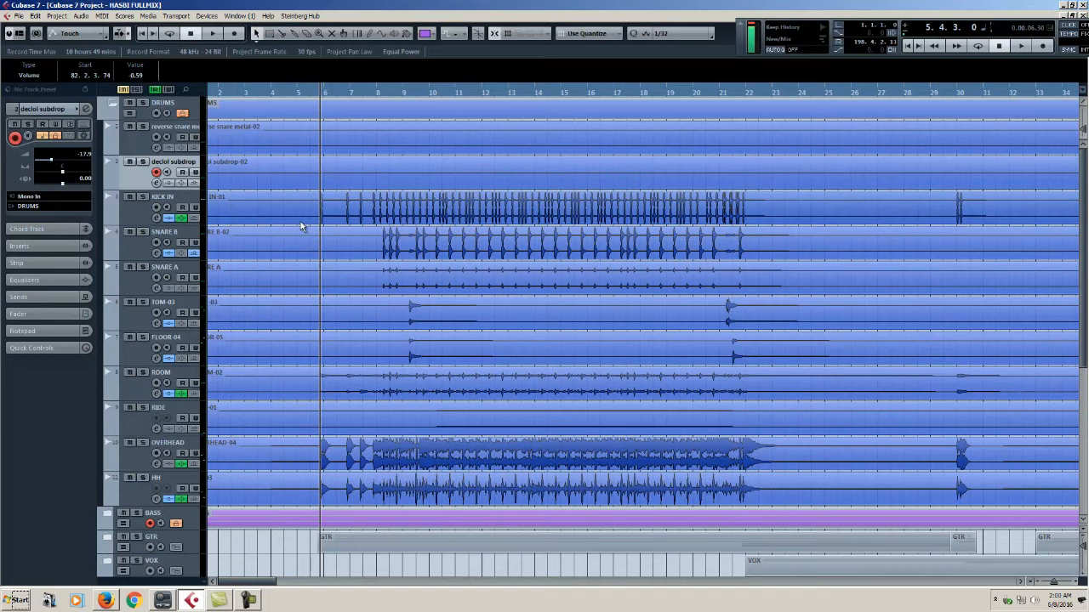
click(143, 198)
click(142, 197)
click(142, 212)
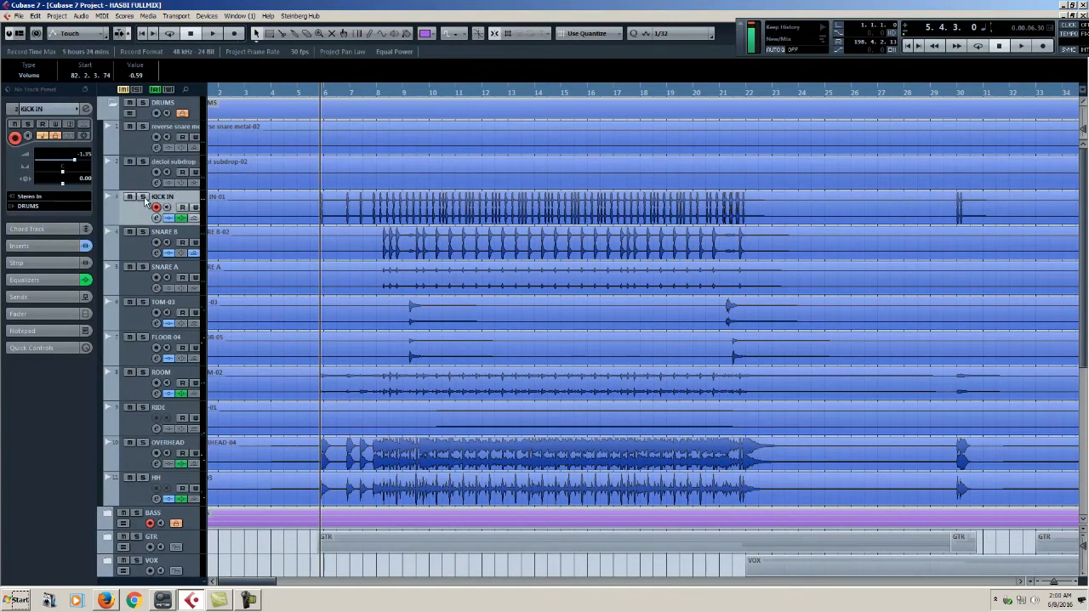
click(143, 198)
click(156, 219)
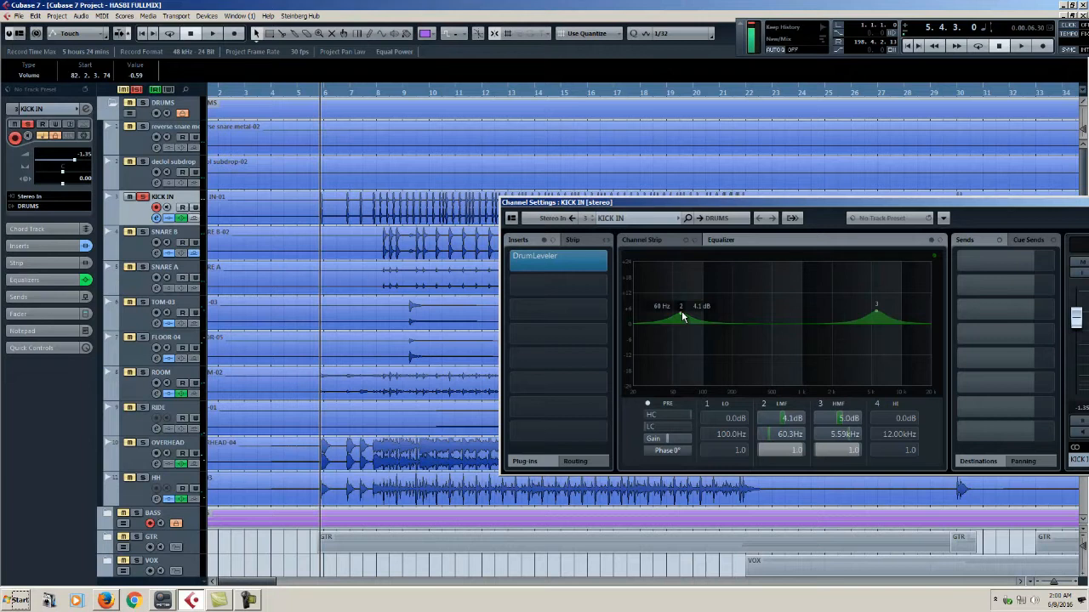
Listen to the soloed kick from just before bar 8 with its equalizer bypassed, then re-enable the equalizer.
scroll(437, 216, right, 3)
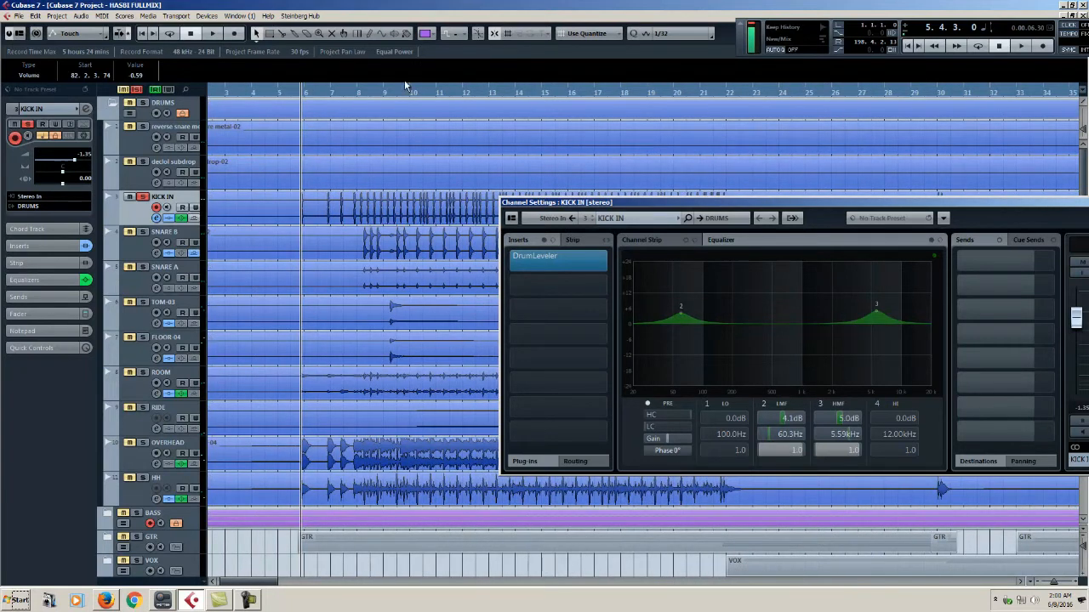
drag(403, 92, 357, 127)
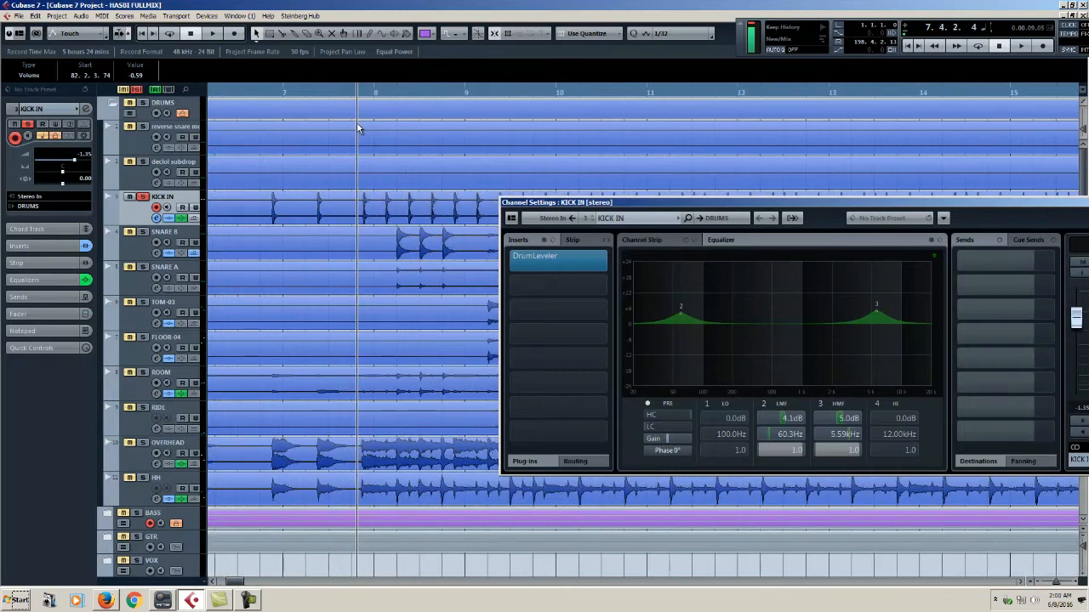
click(931, 244)
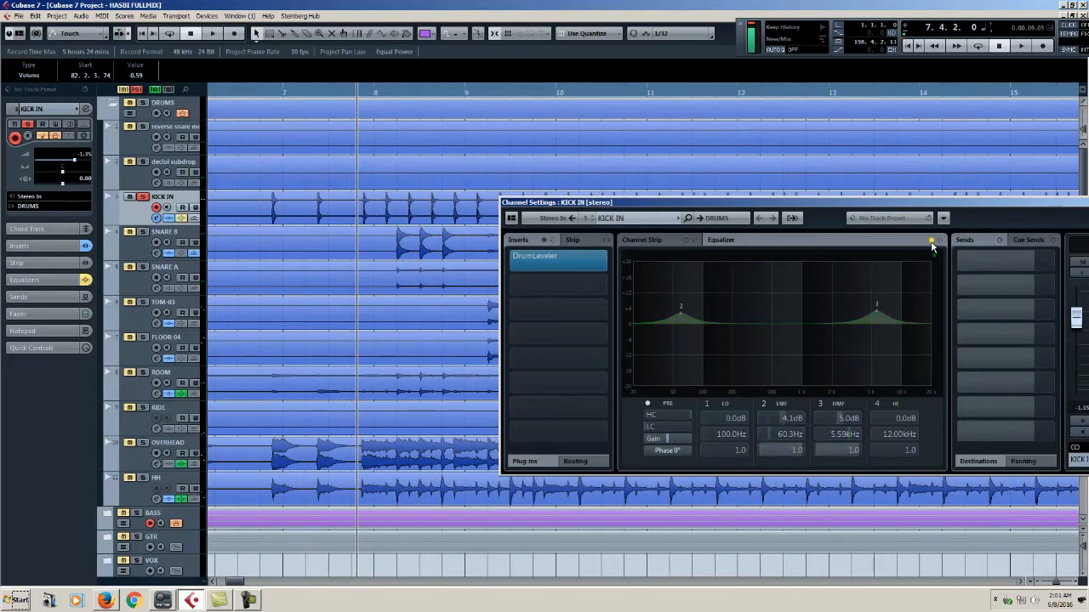
key(space)
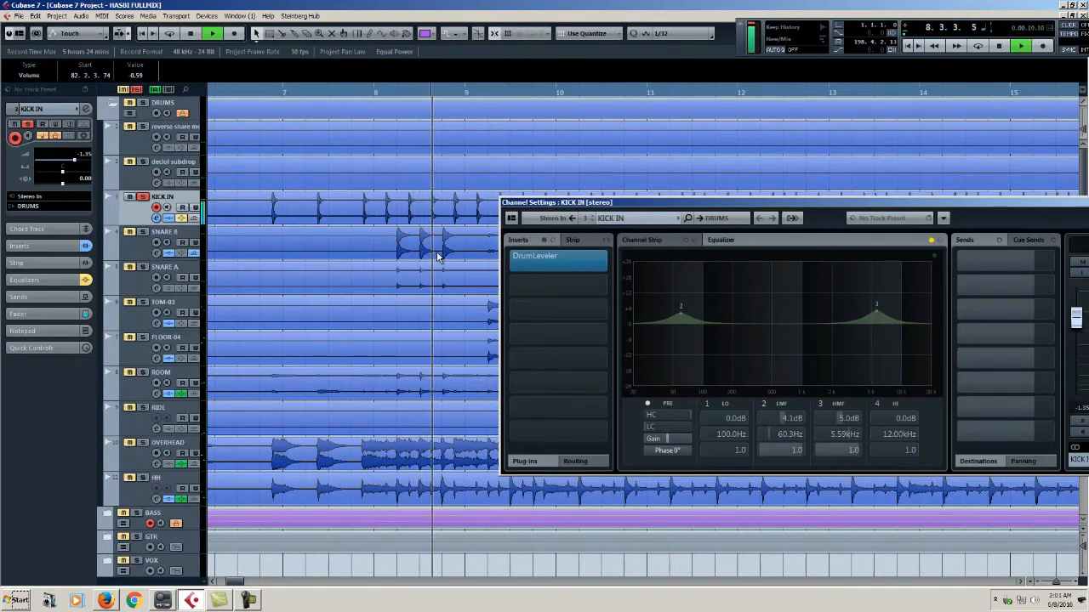
key(space)
click(932, 243)
Sweep the kick's high-mid EQ band while listening, settle it at 5.45 kHz with 5.9 dB gain, and audition the result.
mouse_move(880, 316)
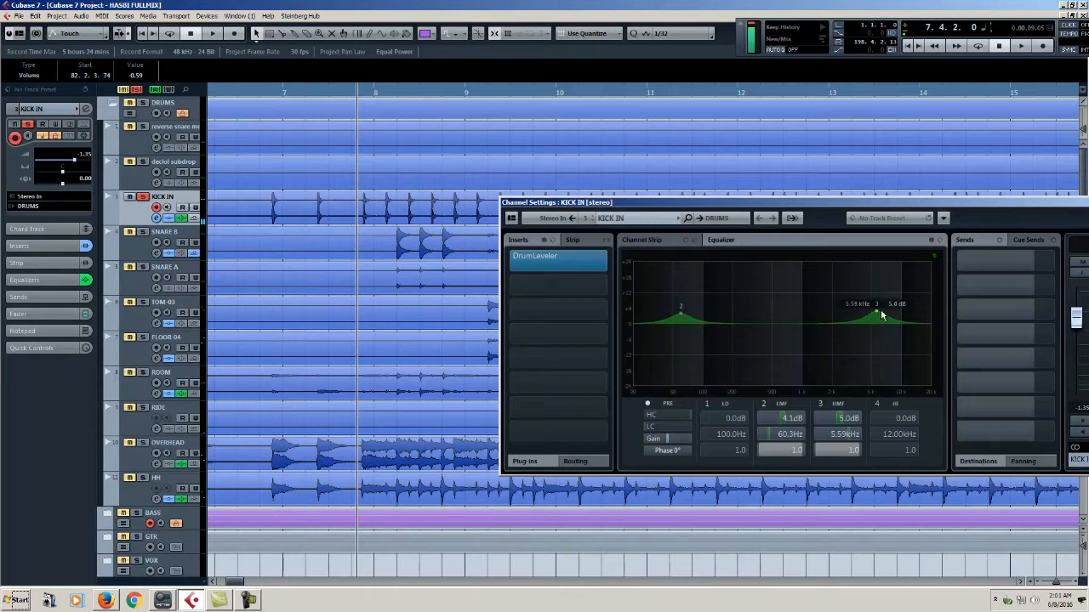
drag(879, 315, 847, 313)
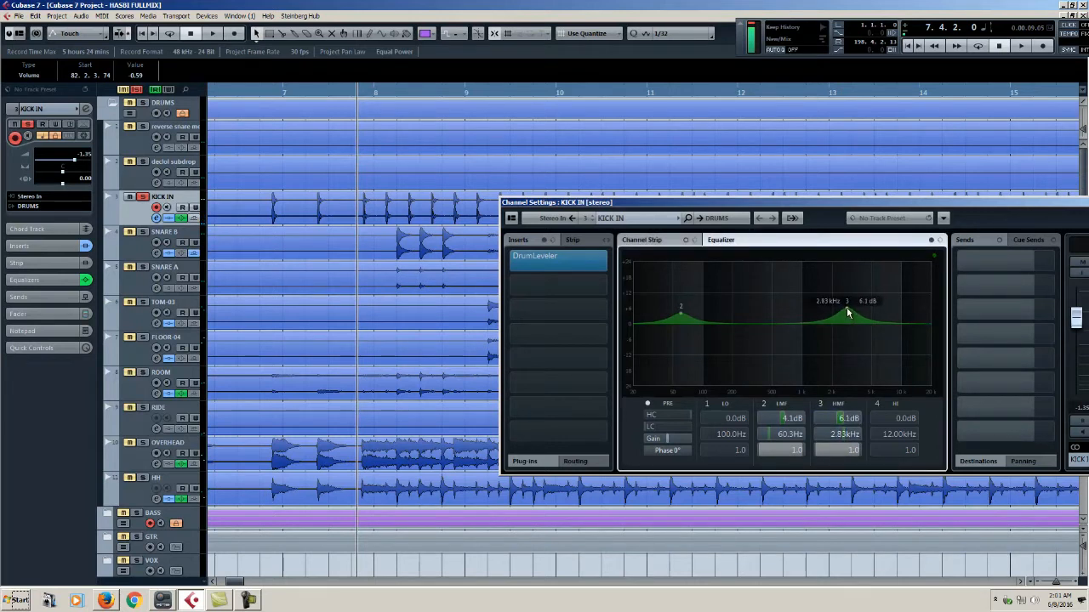
key(space)
drag(847, 313, 905, 309)
drag(905, 311, 876, 314)
key(space)
key(space)
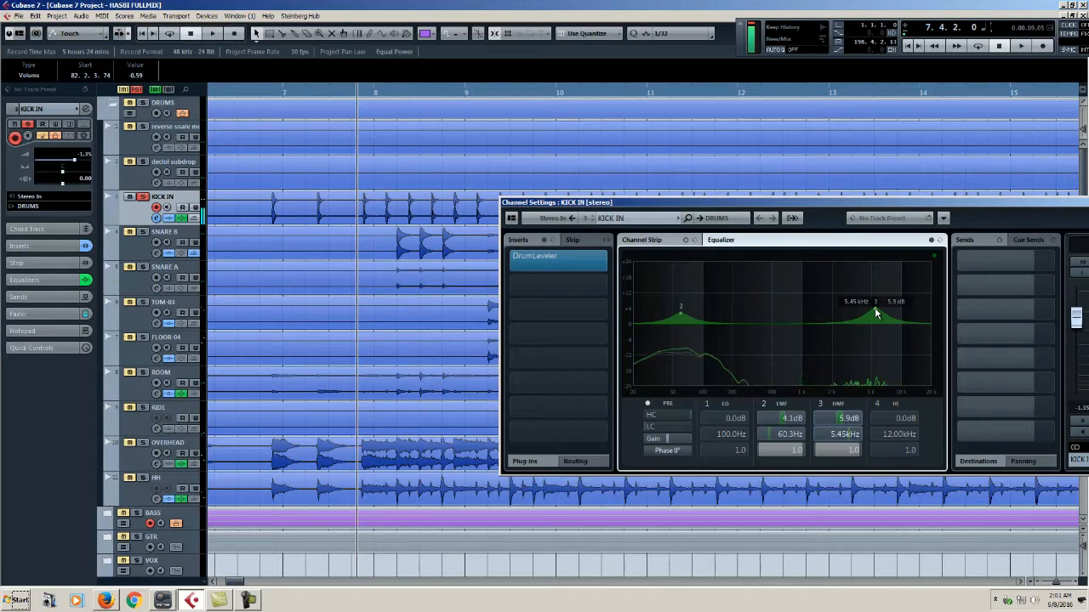
key(space)
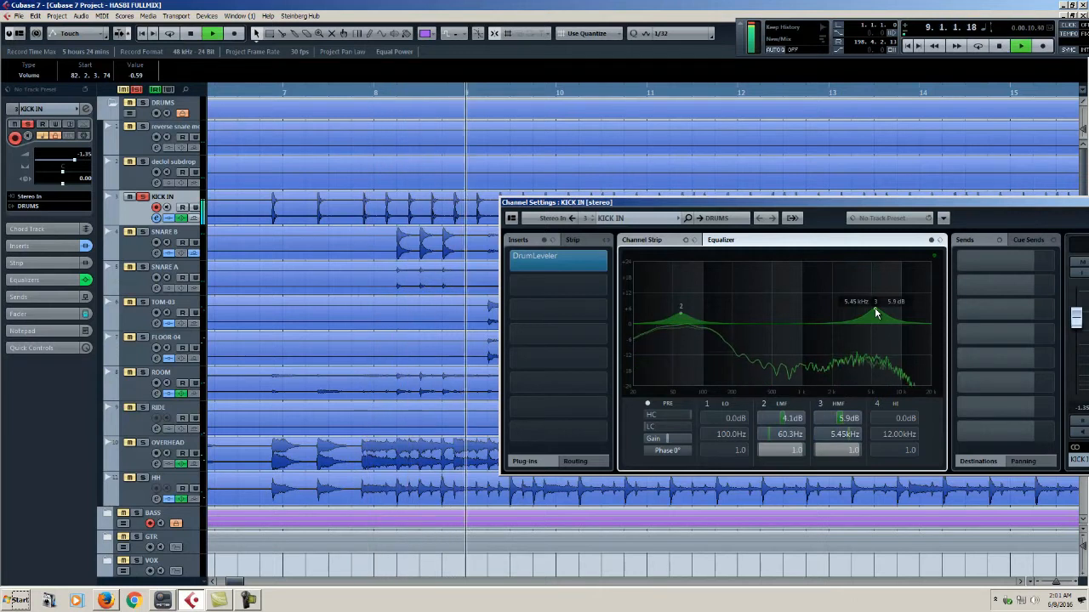
Compare the soloed kick with its high-mid EQ band off and on, and close its channel settings.
click(814, 404)
click(815, 404)
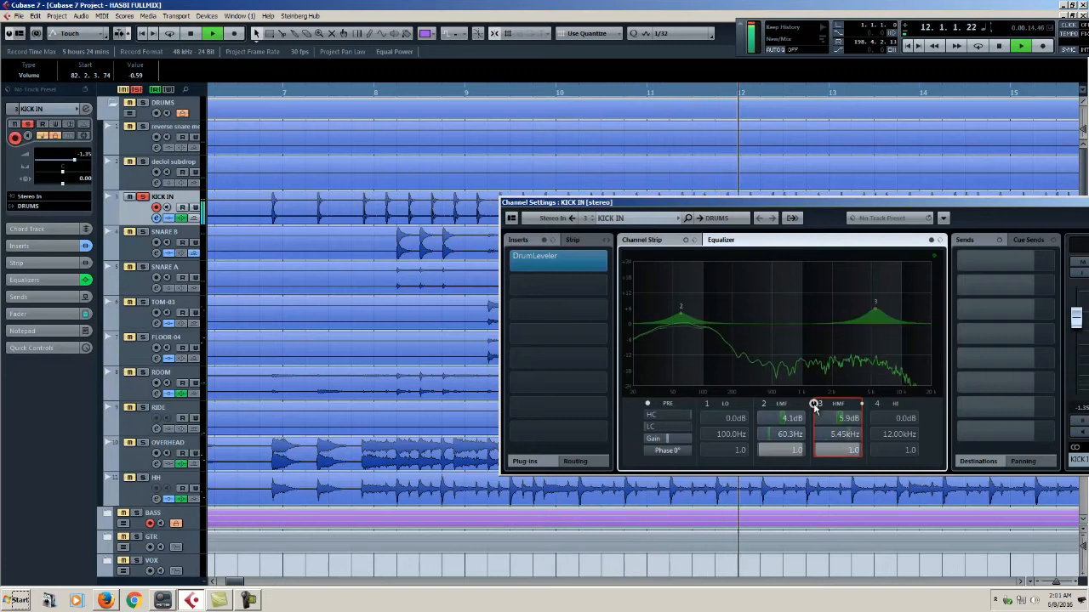
key(space)
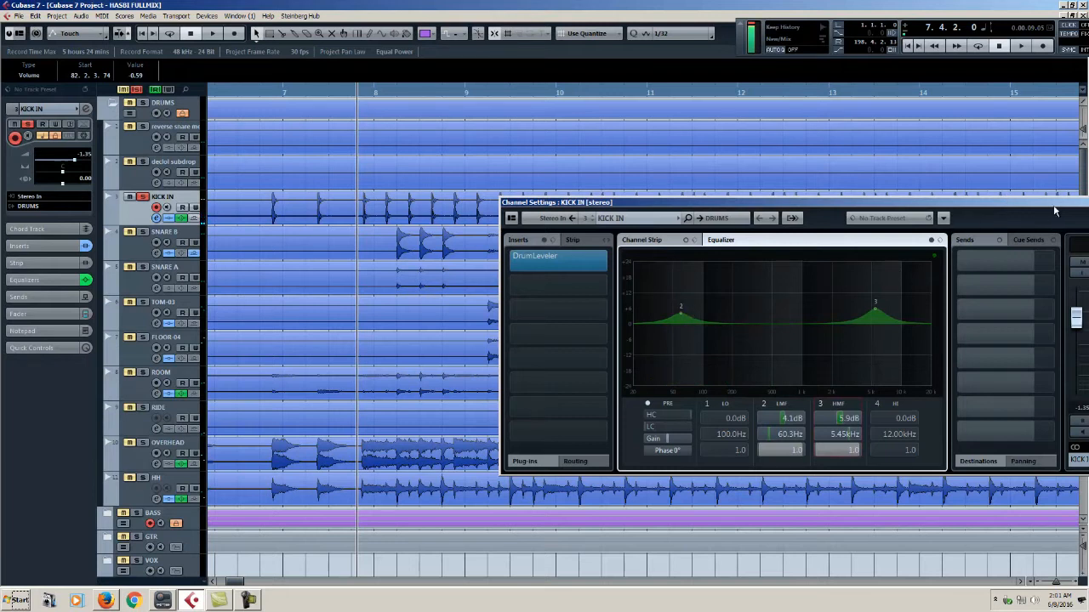
drag(1054, 206, 801, 183)
click(877, 181)
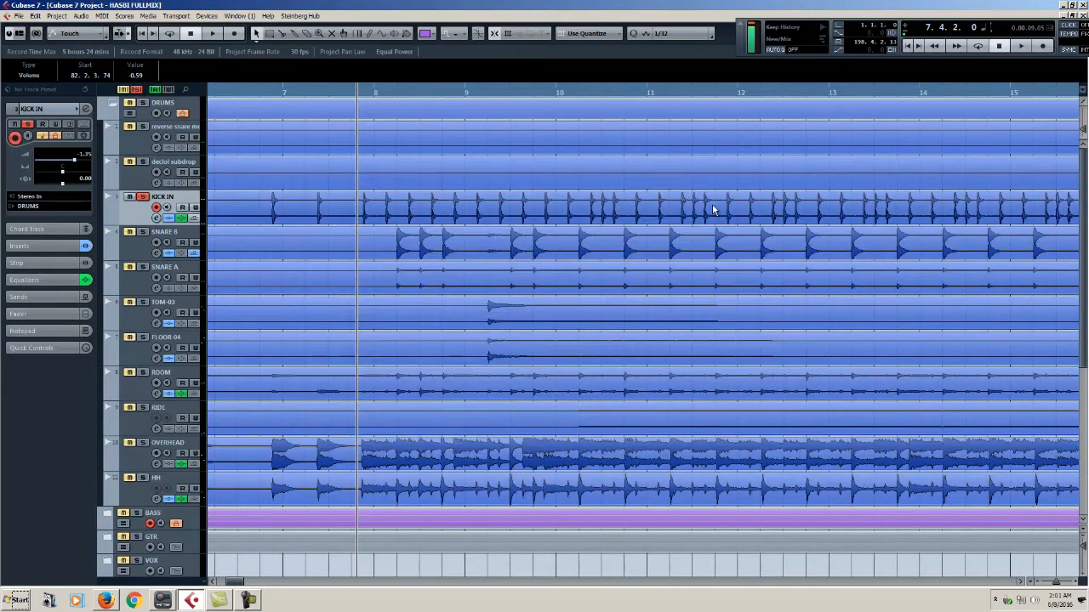
Switch the solo from KICK IN to SNARE B and open its channel settings with the FabFilter Pro-Q 2 insert.
scroll(712, 203, left, 4)
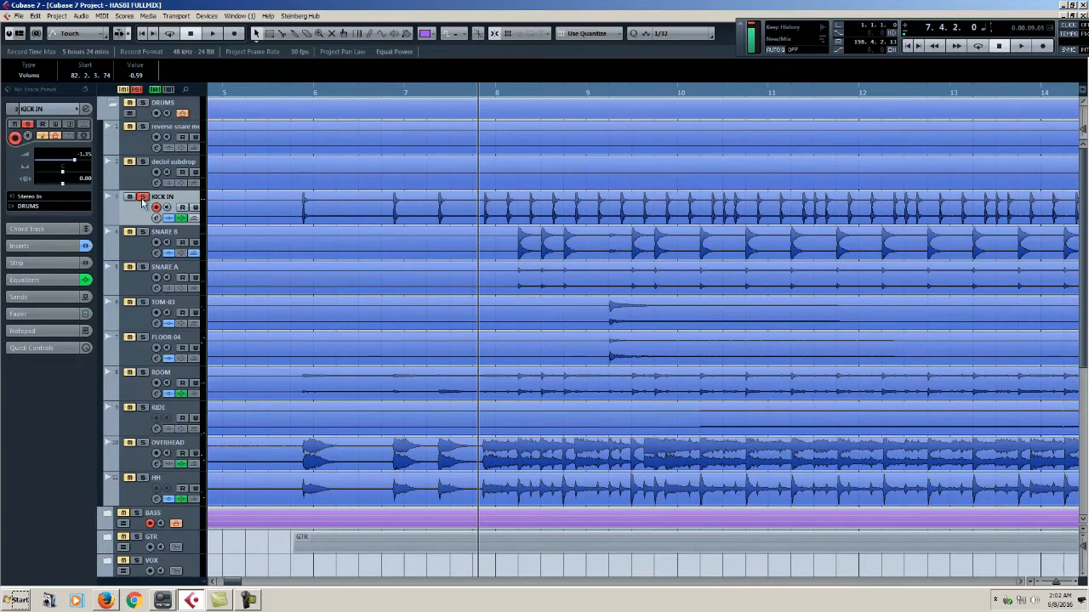
click(138, 272)
click(145, 248)
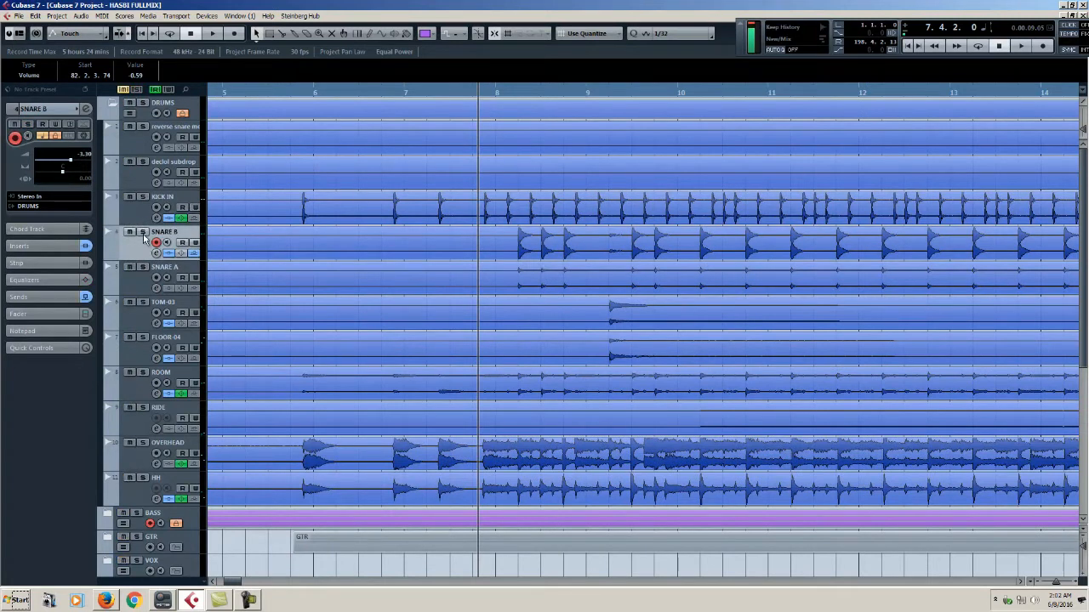
click(143, 233)
click(156, 253)
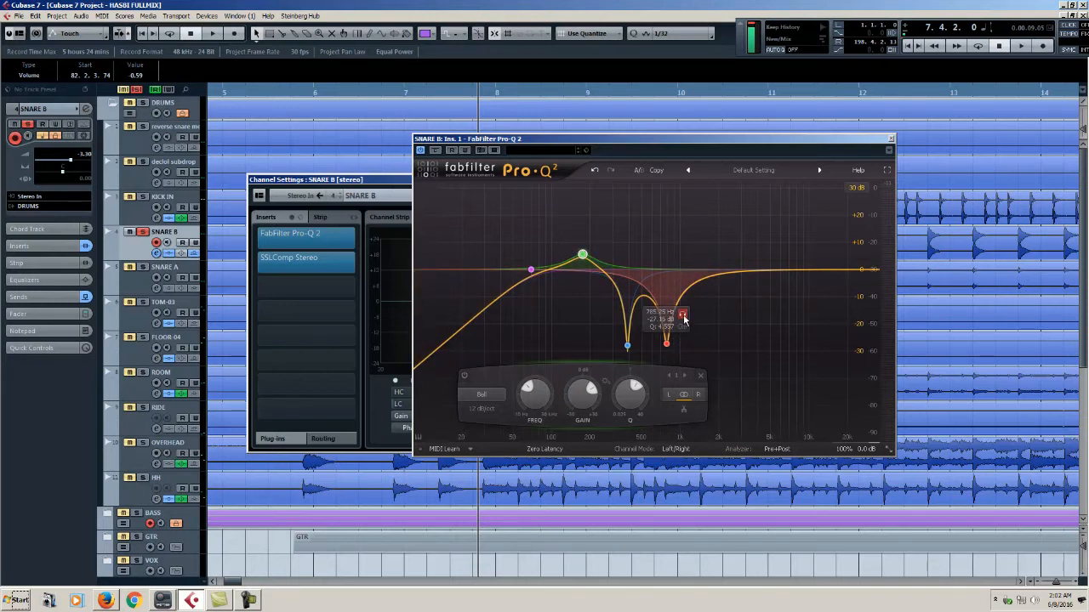
Listen to the soloed snare with Pro-Q 2 bypassed, restarting playback near bar 12, and re-enable the plug-in.
click(435, 151)
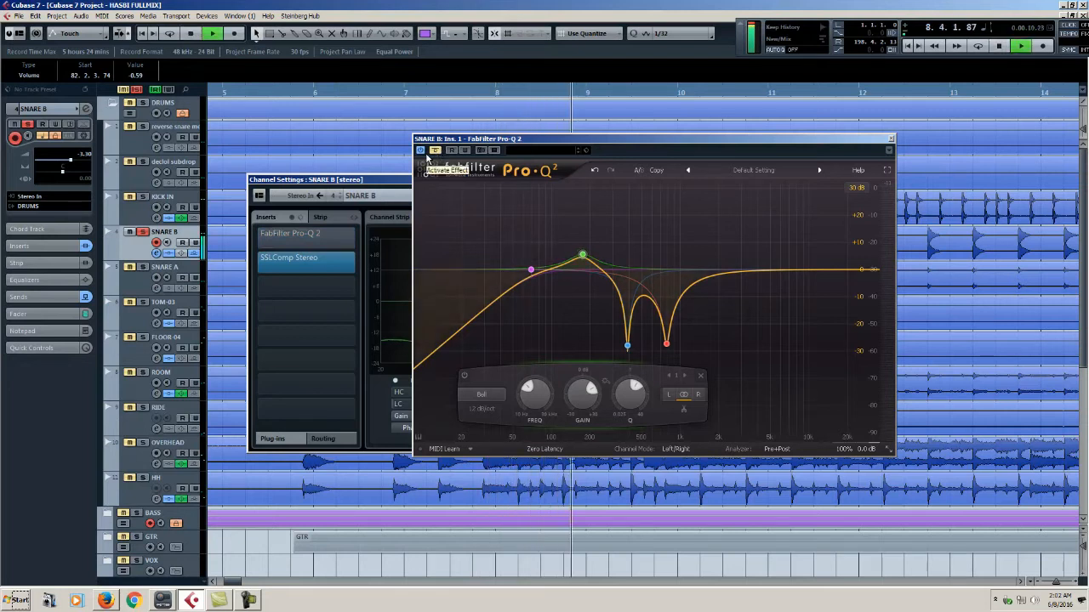
key(space)
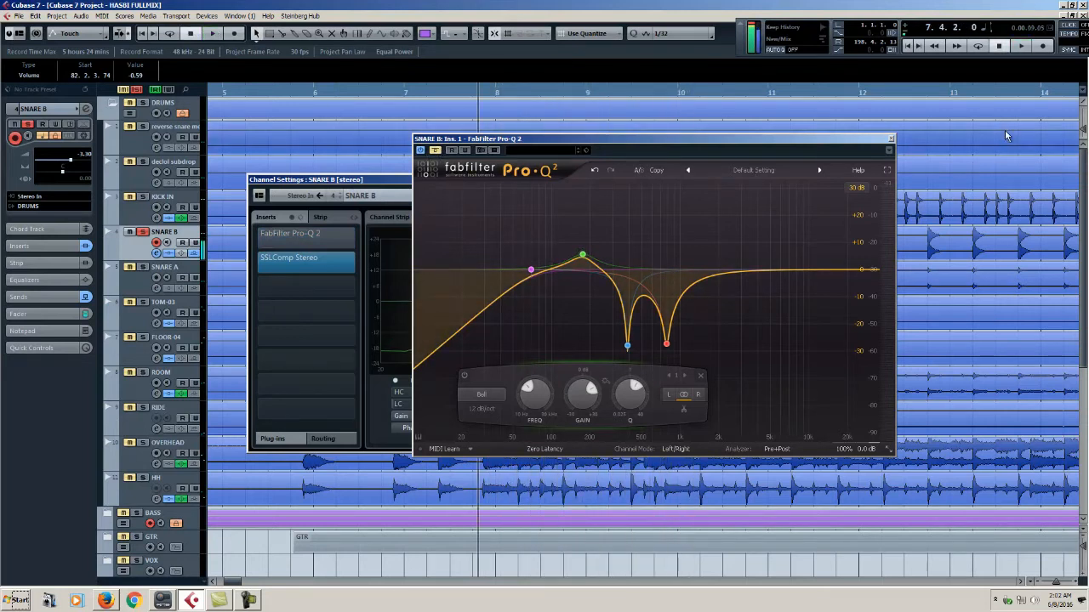
click(878, 96)
key(space)
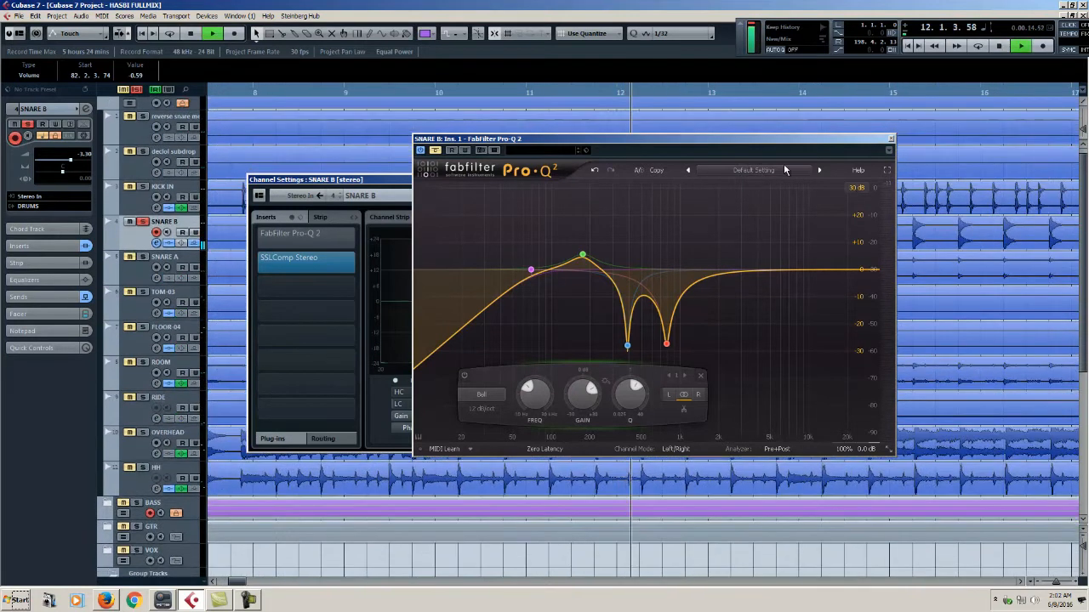
key(space)
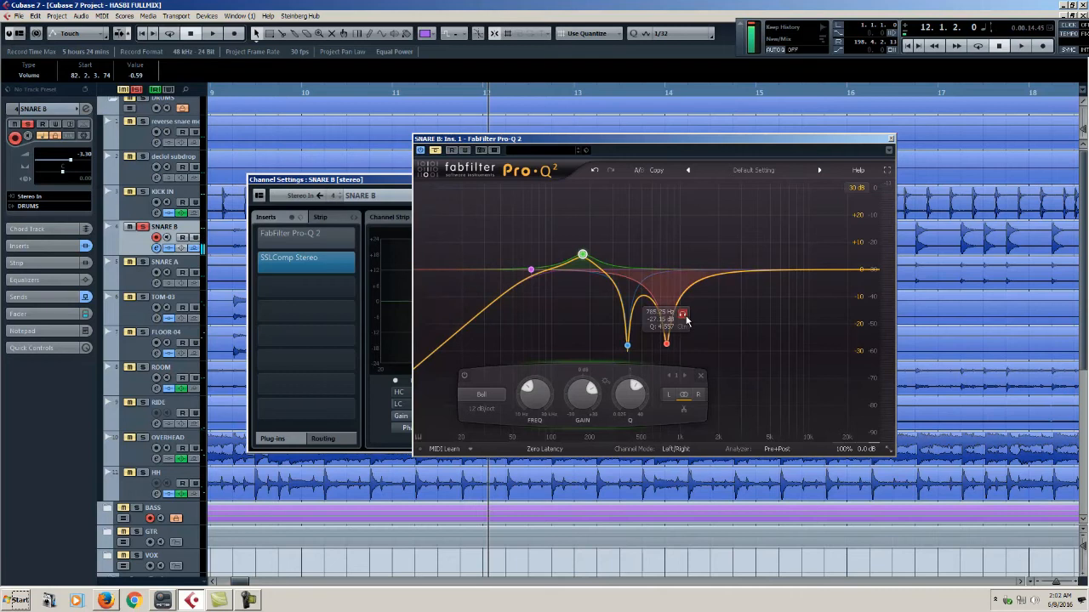
click(437, 151)
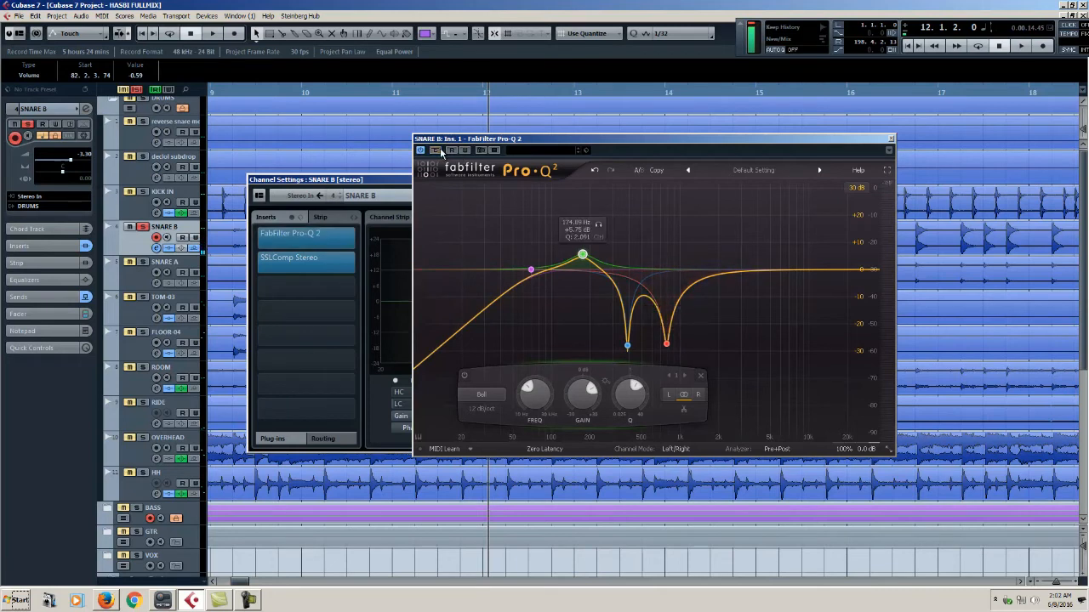
Audition Pro-Q 2's deep cut bands near 765 Hz and 390 Hz one at a time, and listen to the full equalized snare.
click(683, 315)
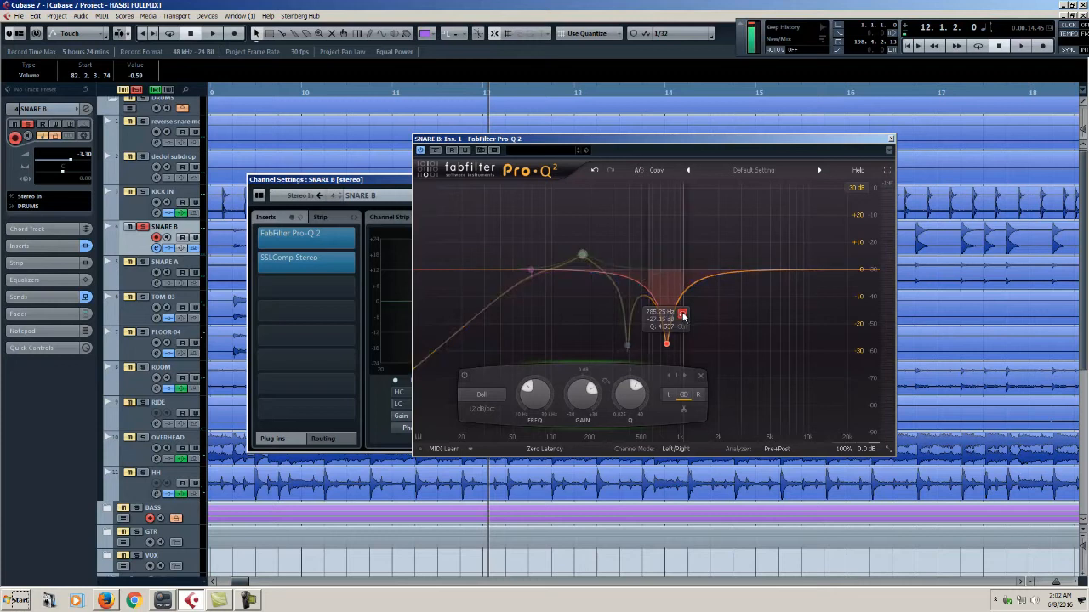
key(space)
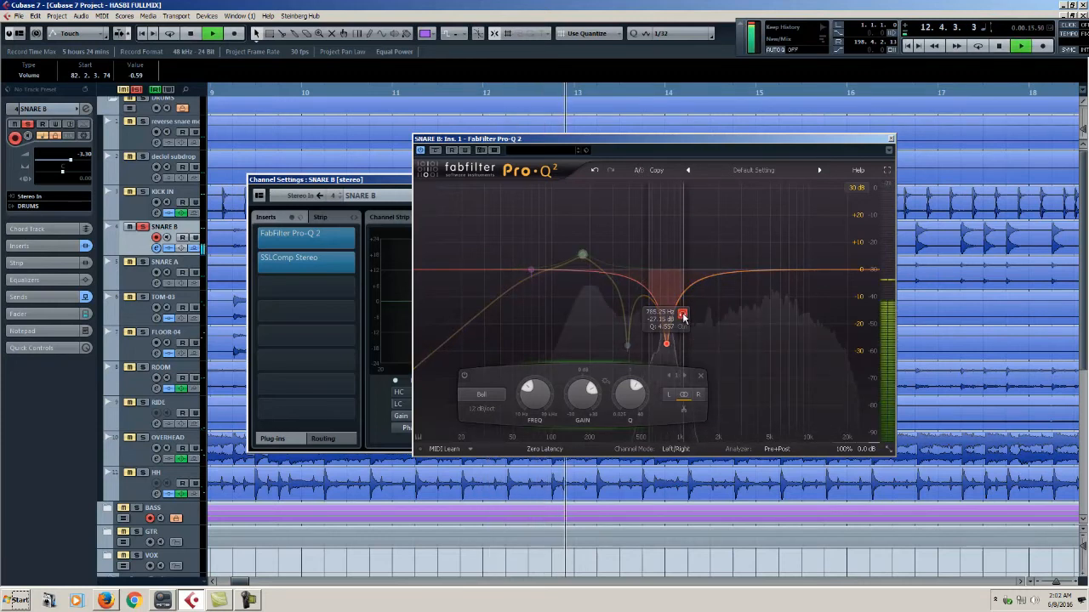
click(683, 316)
key(space)
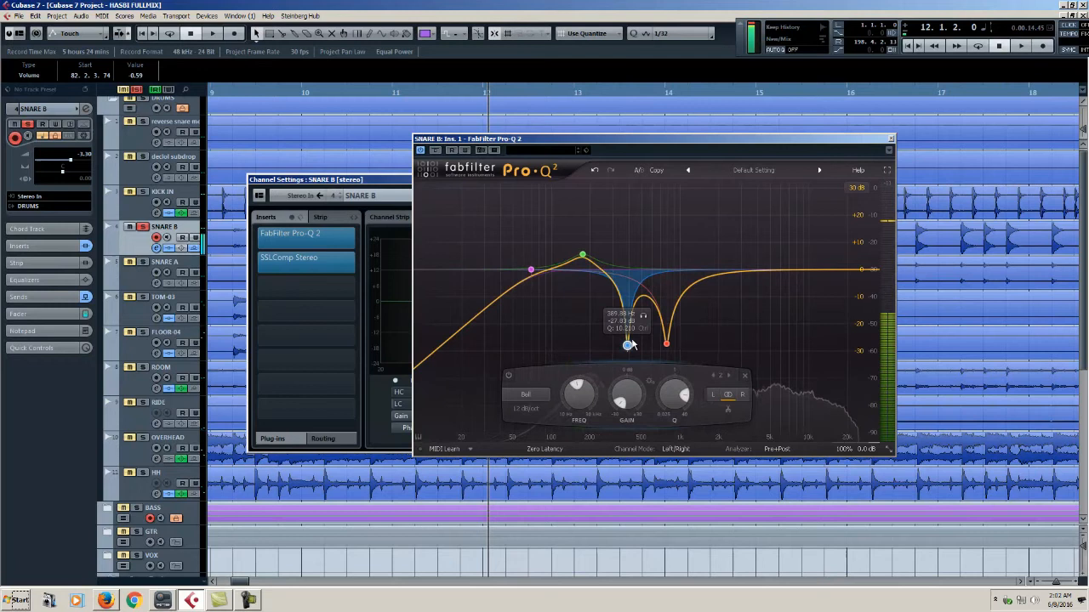
drag(651, 306, 640, 314)
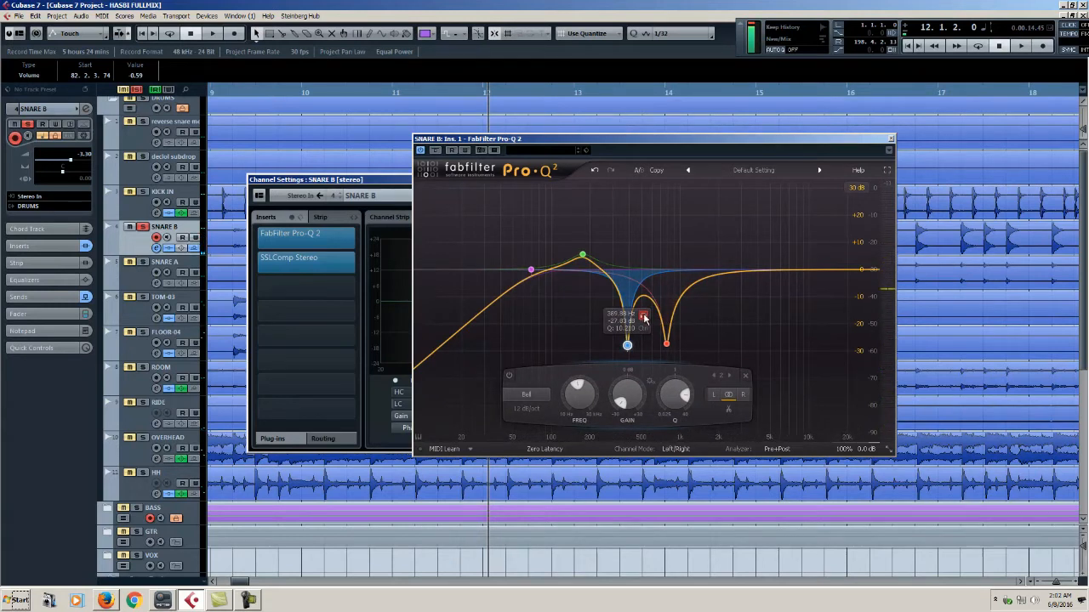
click(644, 317)
key(space)
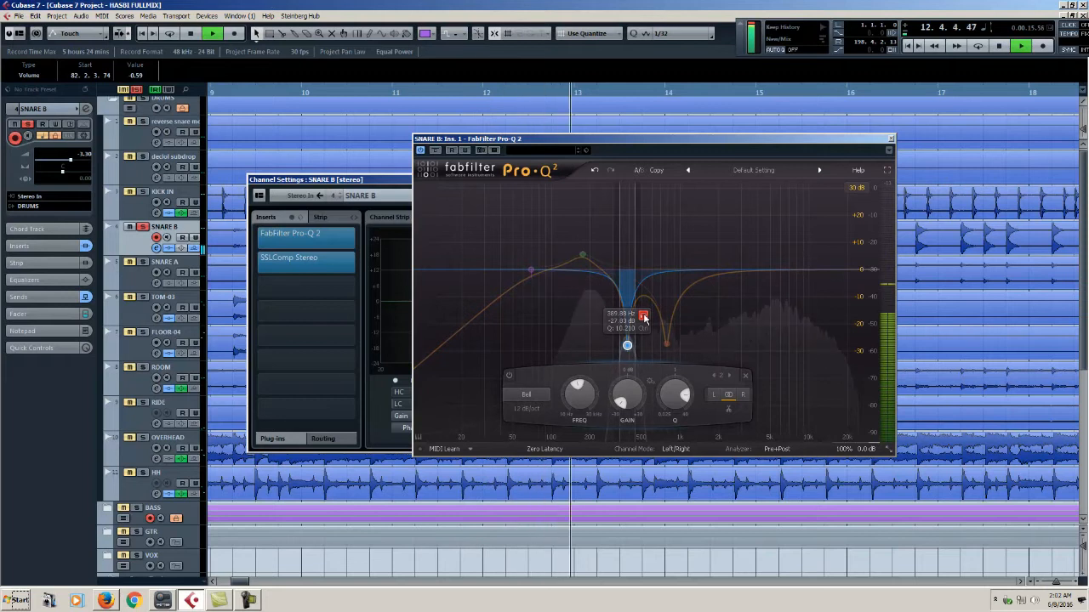
click(644, 317)
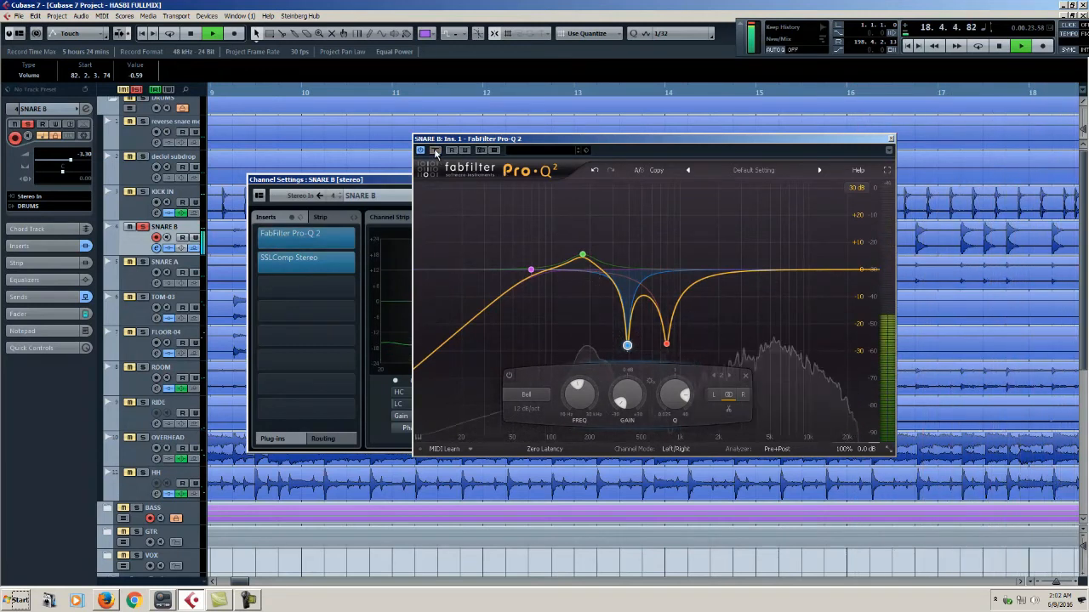
key(space)
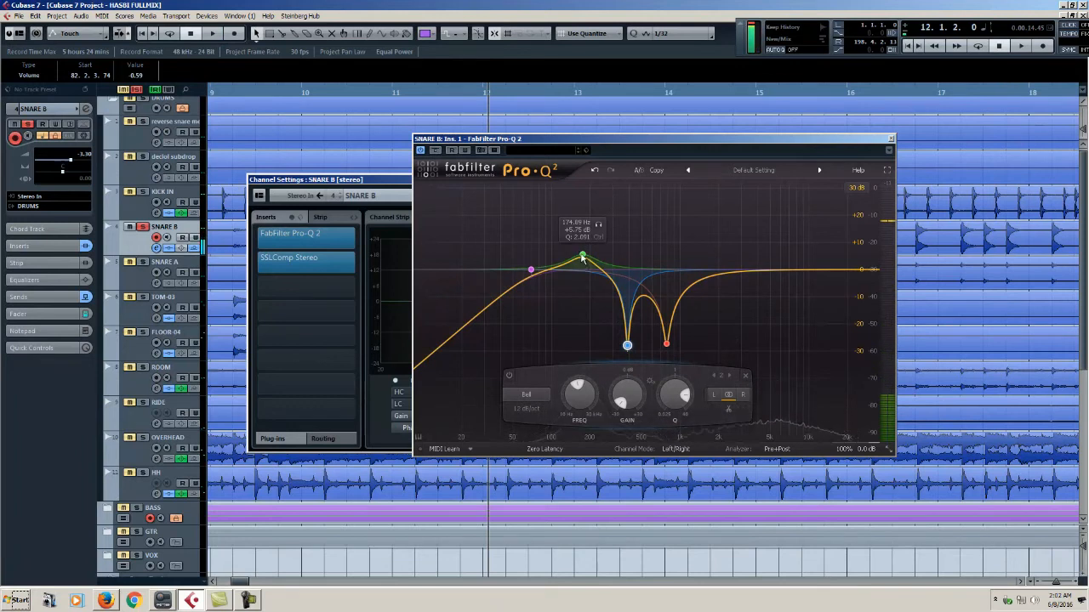
Move the snare's Pro-Q 2 boost band to 187.77 Hz with +6.50 dB gain, audition it and close the plug-in.
click(583, 257)
drag(583, 257, 586, 255)
key(space)
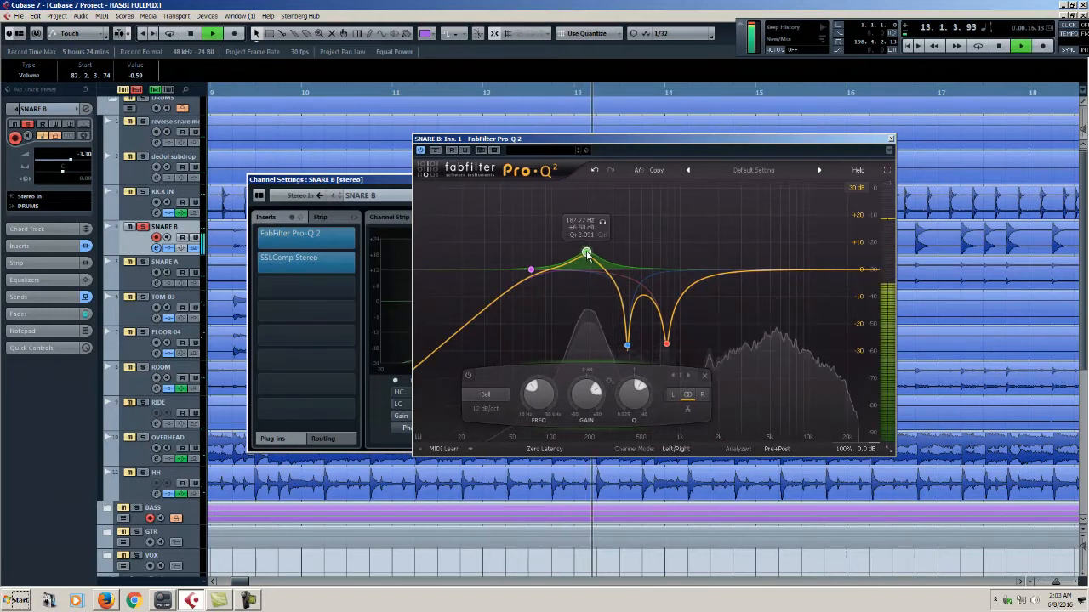
key(space)
click(890, 141)
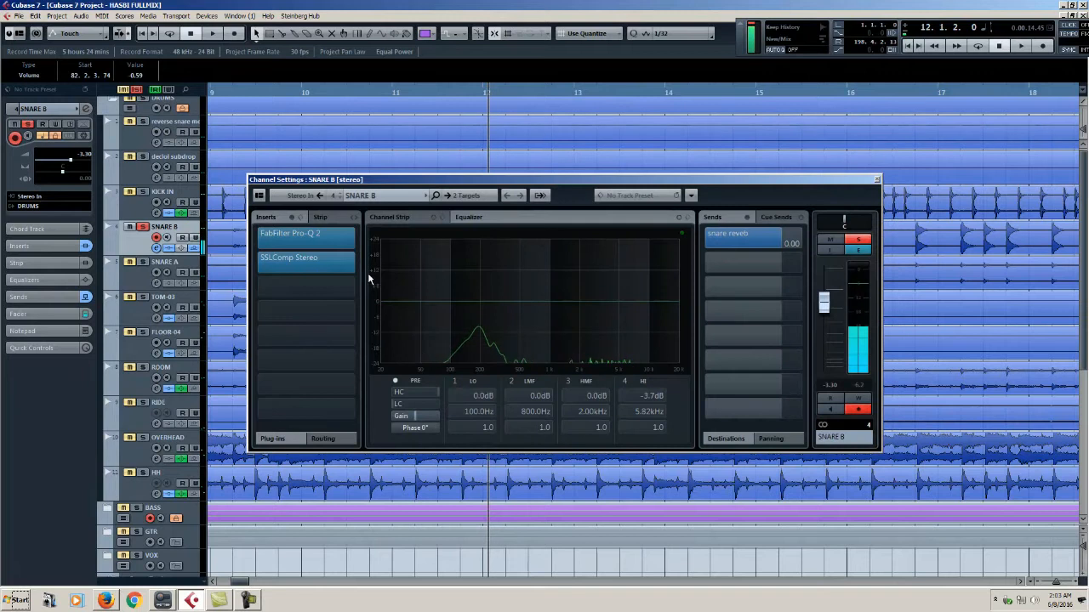
Examine the make-up, release and ratio settings of SNARE B's SSLComp Stereo compressor.
click(325, 264)
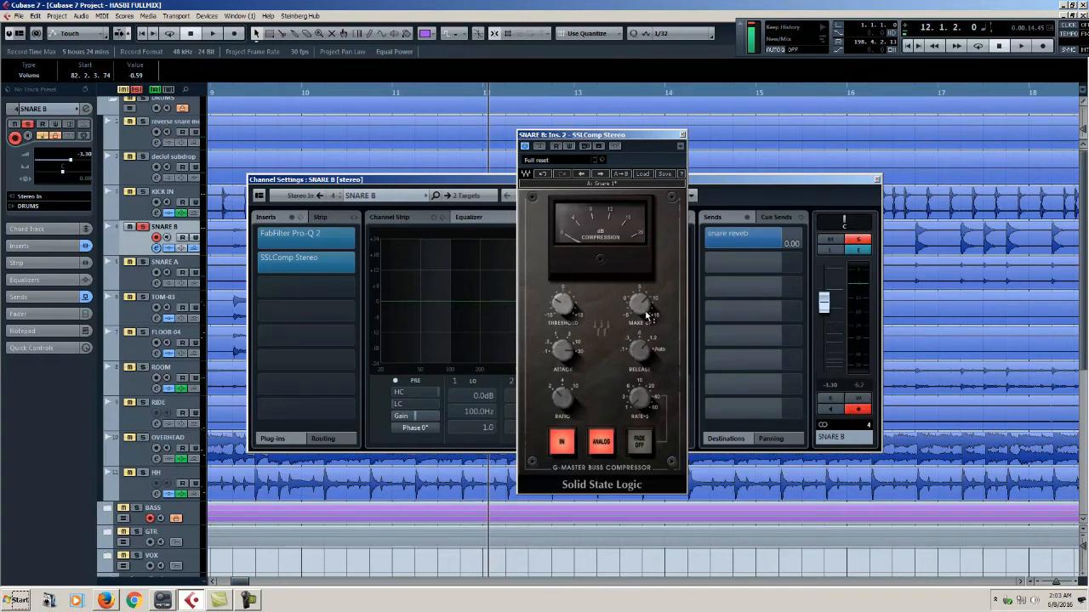
mouse_move(643, 359)
mouse_move(559, 380)
click(681, 134)
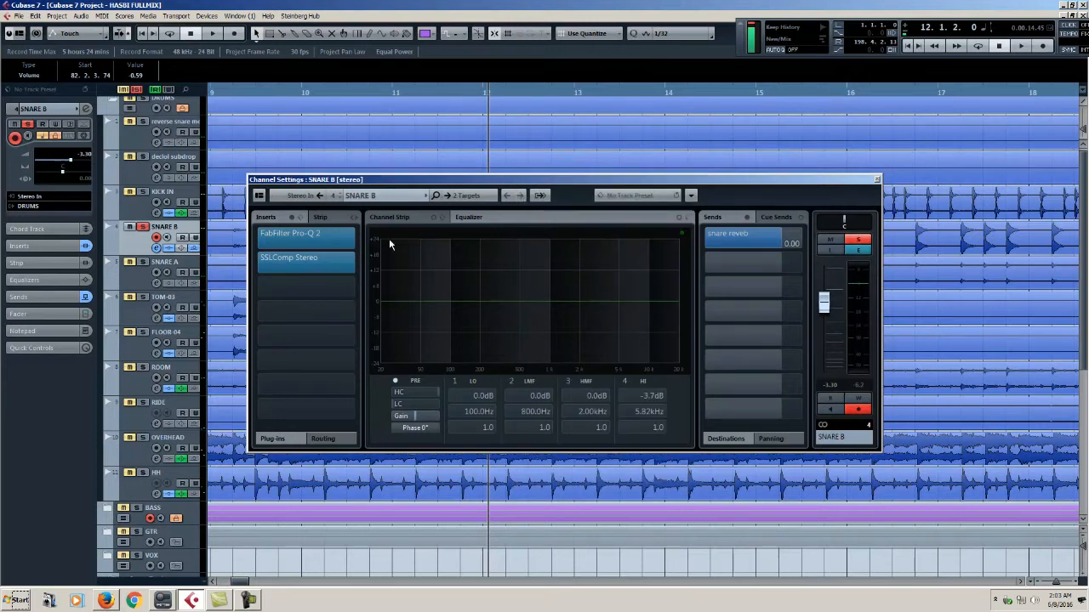
Compare the snare with SSLComp Stereo bypassed and active during playback, leave it active and close the channel settings.
click(259, 263)
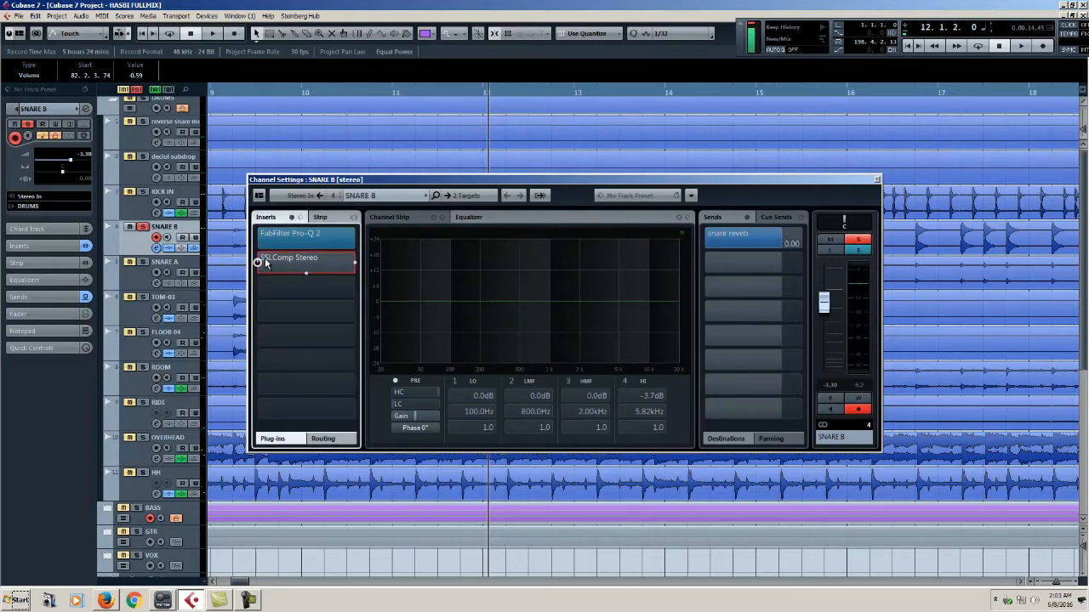
key(space)
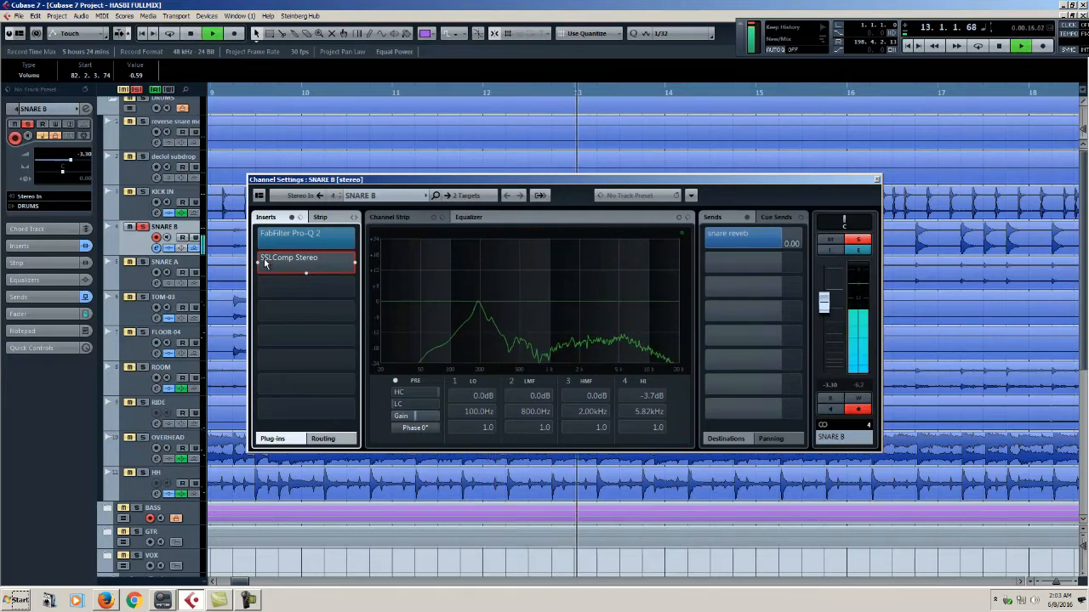
click(259, 263)
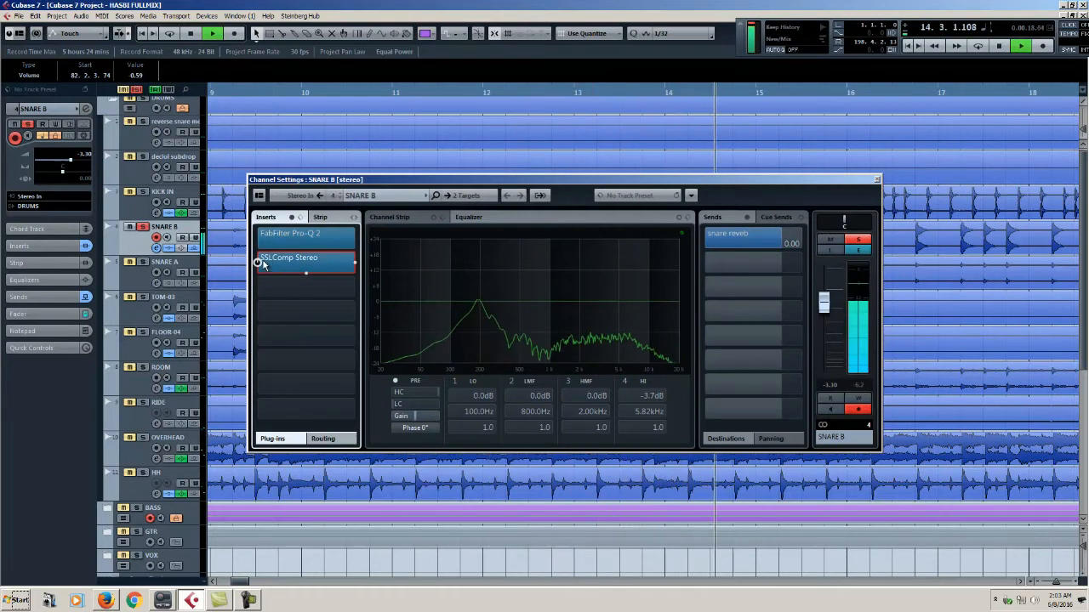
click(258, 263)
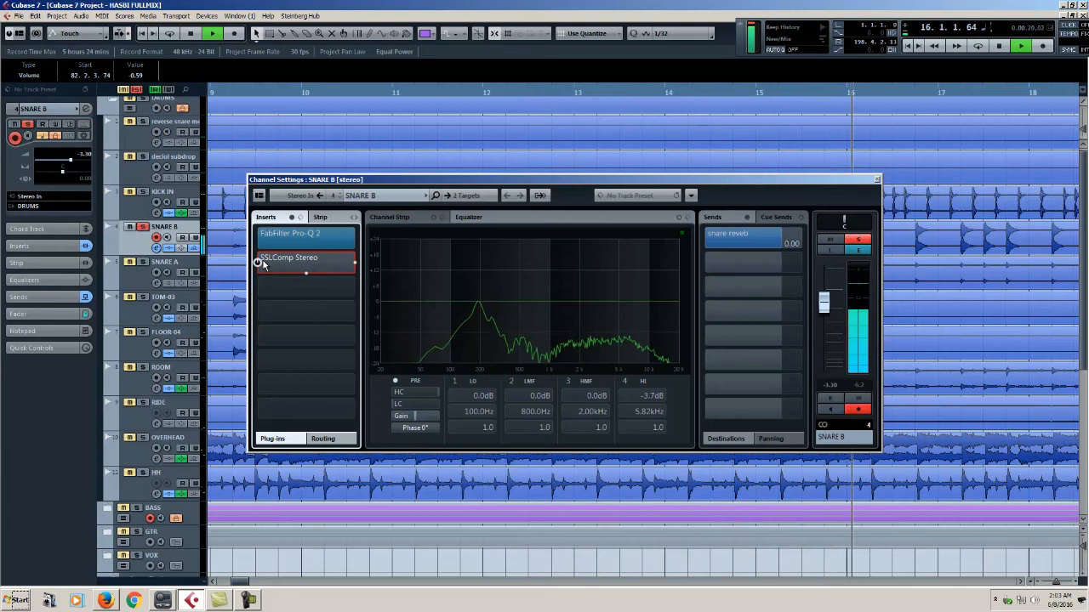
click(258, 263)
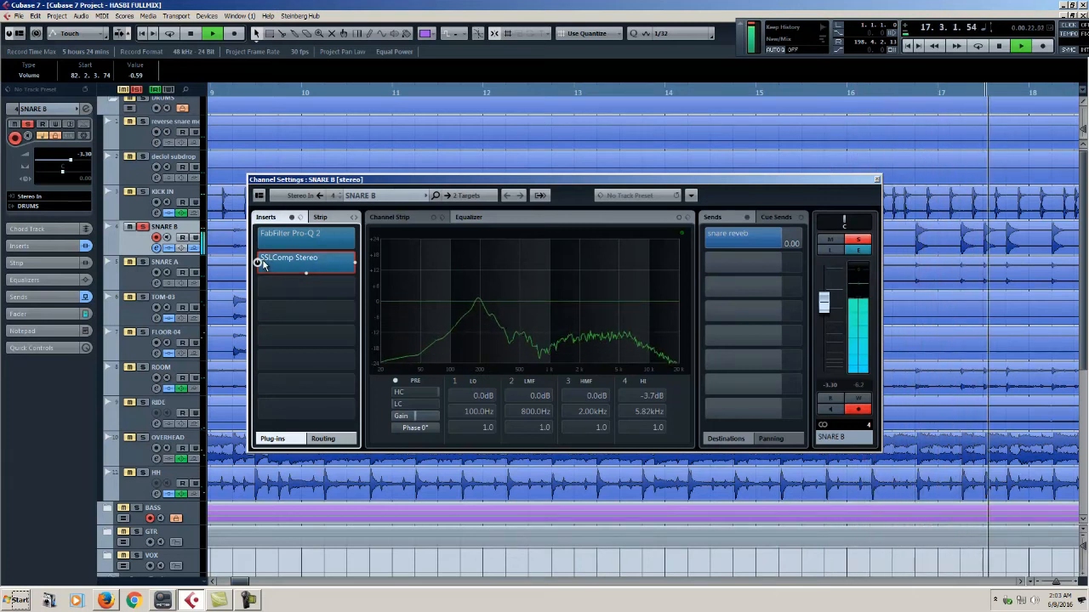
click(259, 263)
click(258, 263)
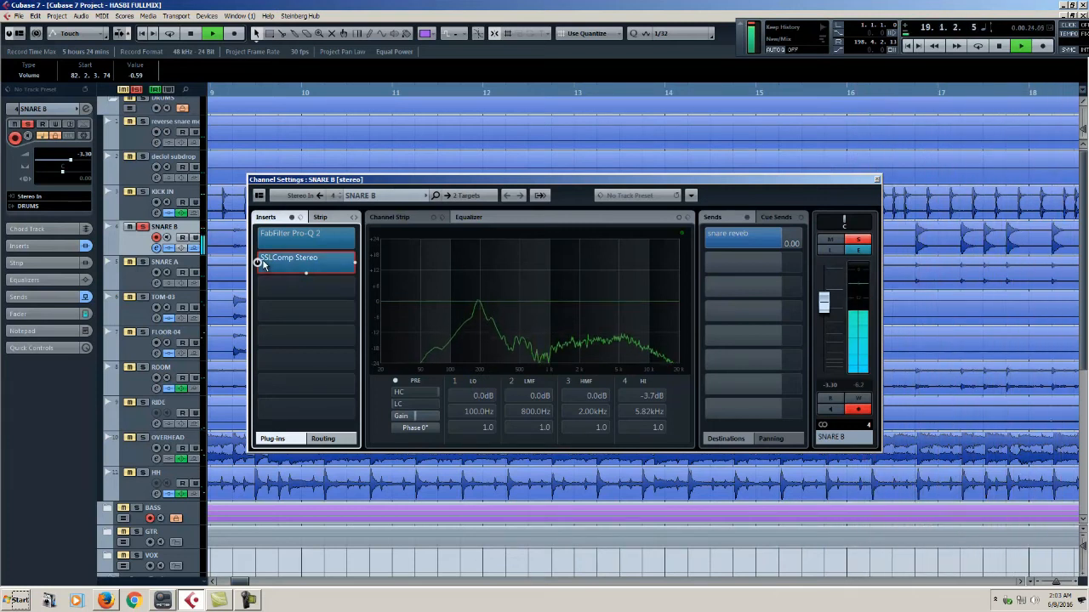
key(space)
click(877, 180)
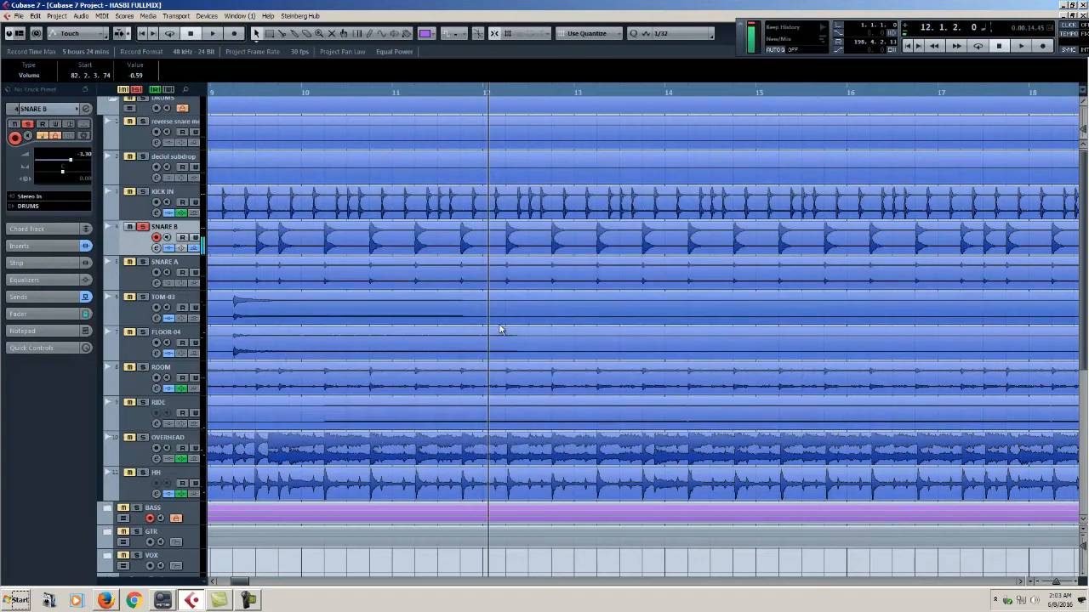
Switch the solo from SNARE B to SNARE A in the project's track list.
scroll(502, 335, left, 1)
key(g)
key(g)
key(g)
key(g)
key(g)
key(g)
key(g)
key(g)
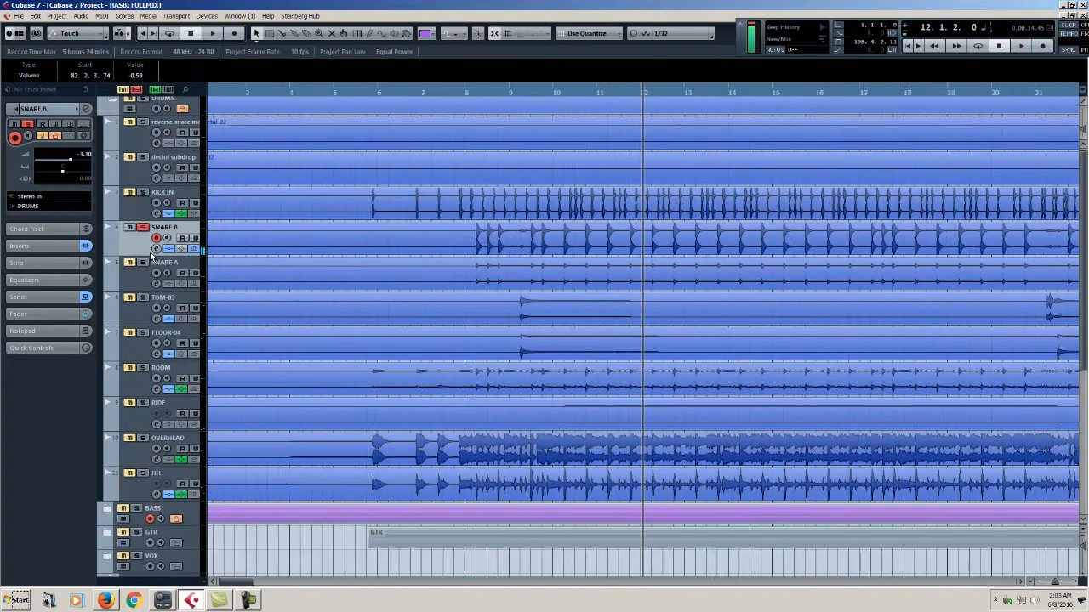
click(143, 228)
click(143, 263)
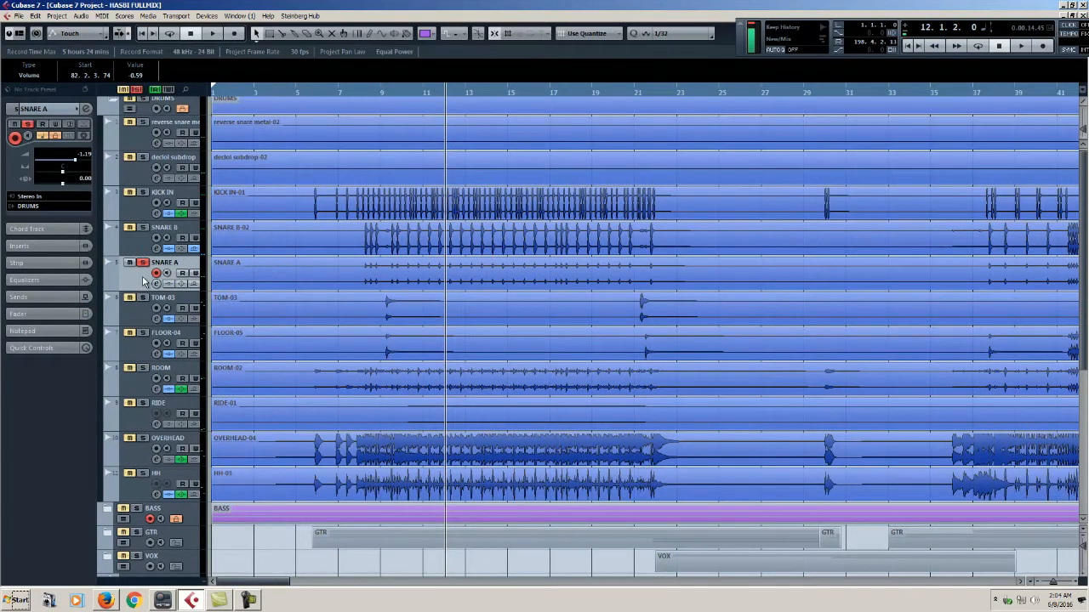
Play the soloed SNARE A track from bar 12 while viewing its channel settings, and stop playback.
key(space)
click(156, 283)
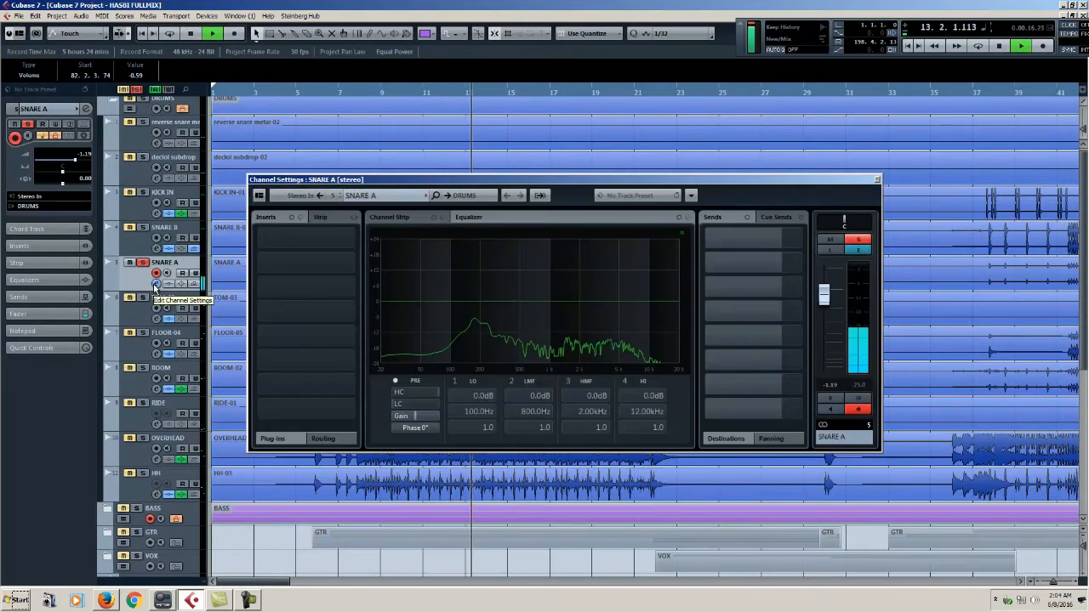
click(156, 283)
key(space)
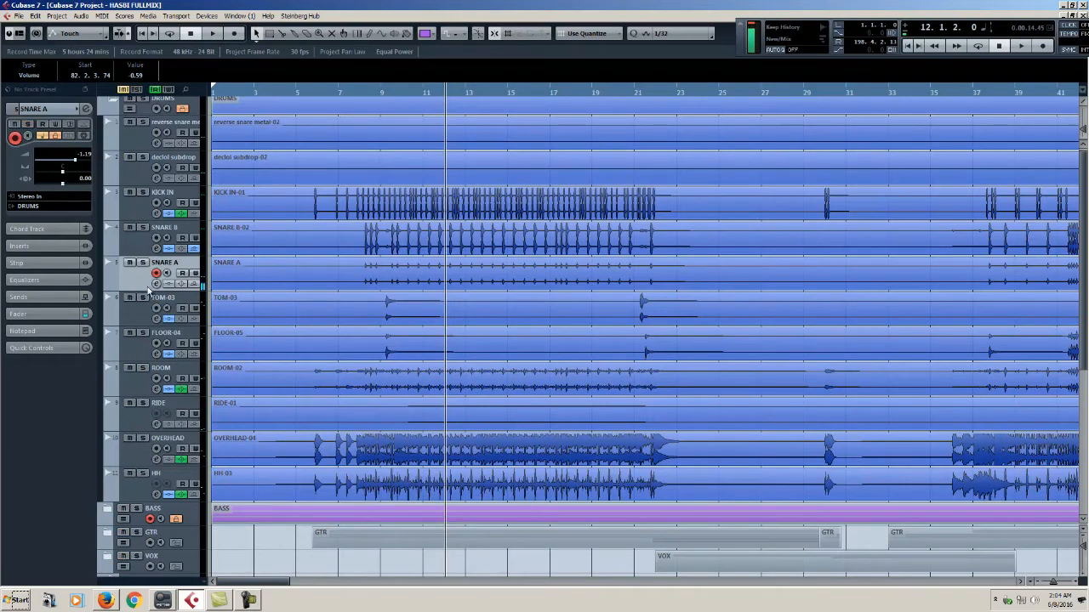
Solo the TOM-03 track and place the playback position just before bar 9.
click(142, 298)
scroll(495, 275, down, 2)
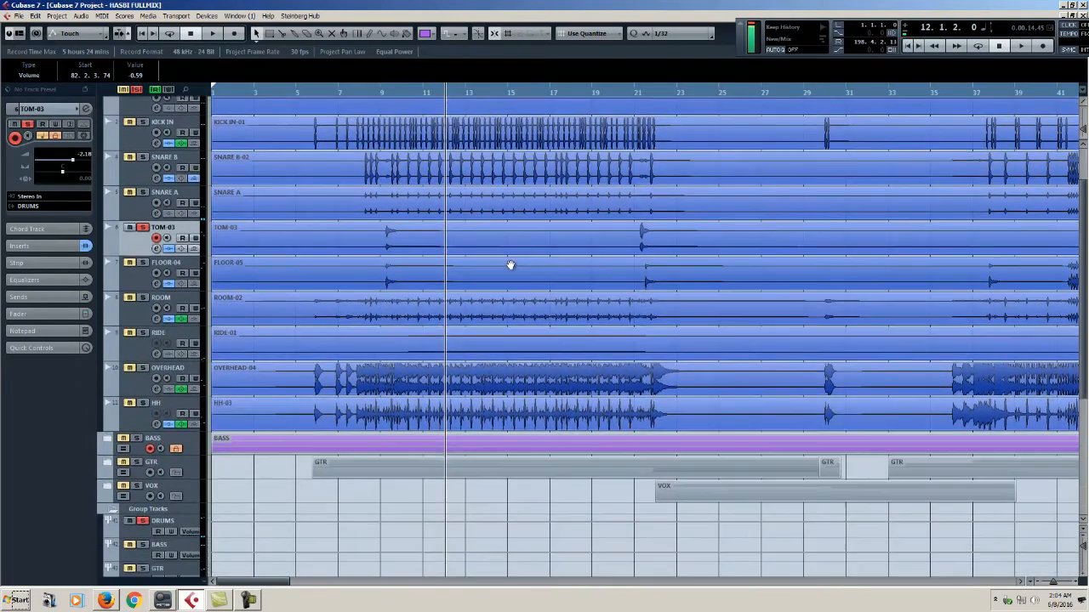
scroll(510, 265, up, 2)
click(380, 90)
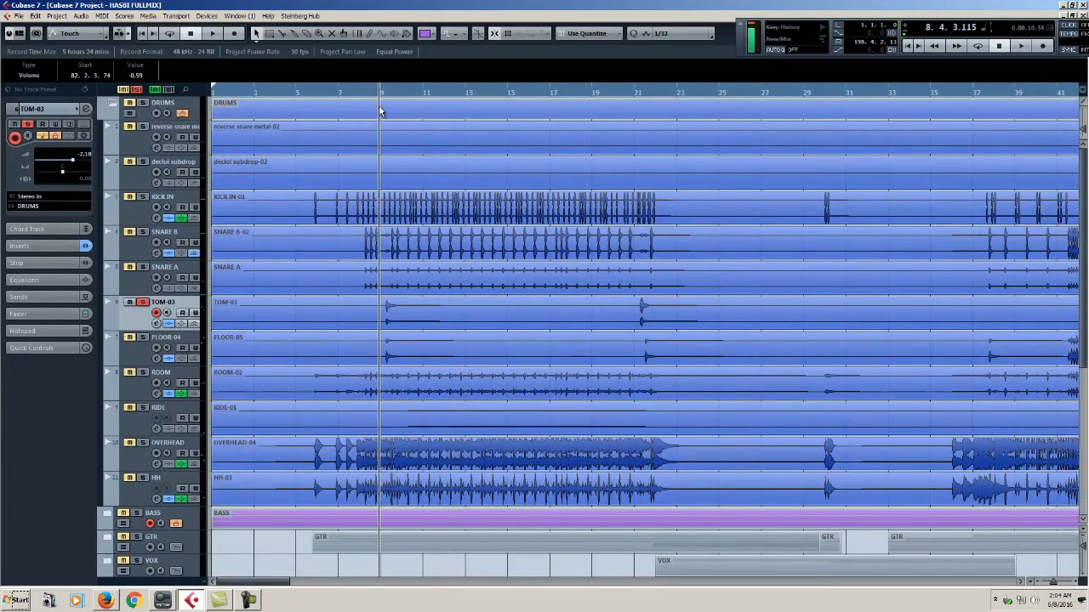
Play the soloed TOM-03 track from just before bar 9 and view its SSLEQ Stereo and SSLComp Stereo inserts.
key(space)
key(space)
click(156, 324)
click(347, 238)
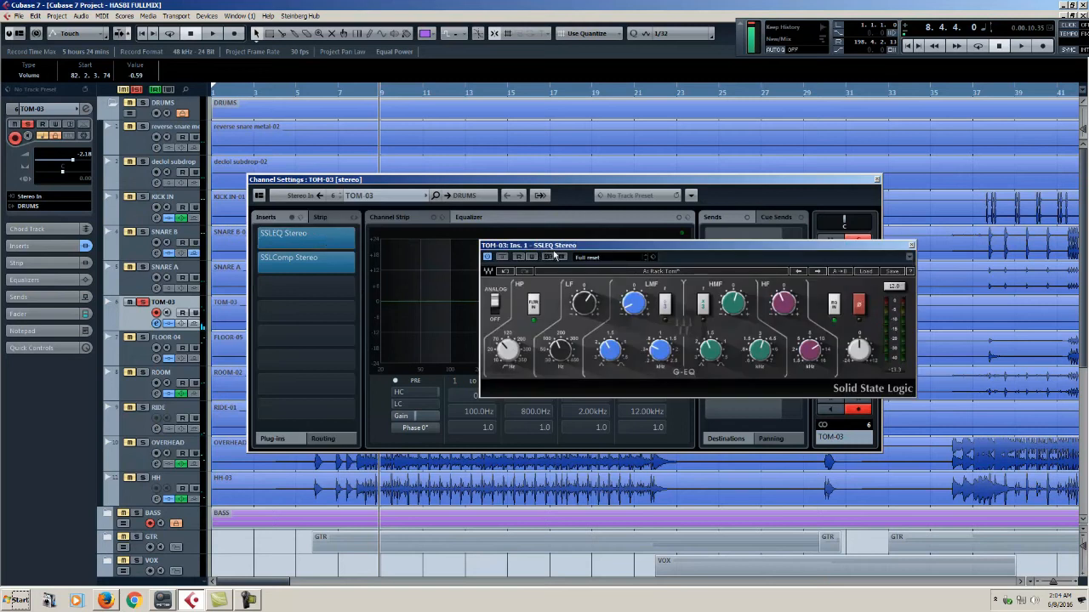
click(910, 245)
click(335, 258)
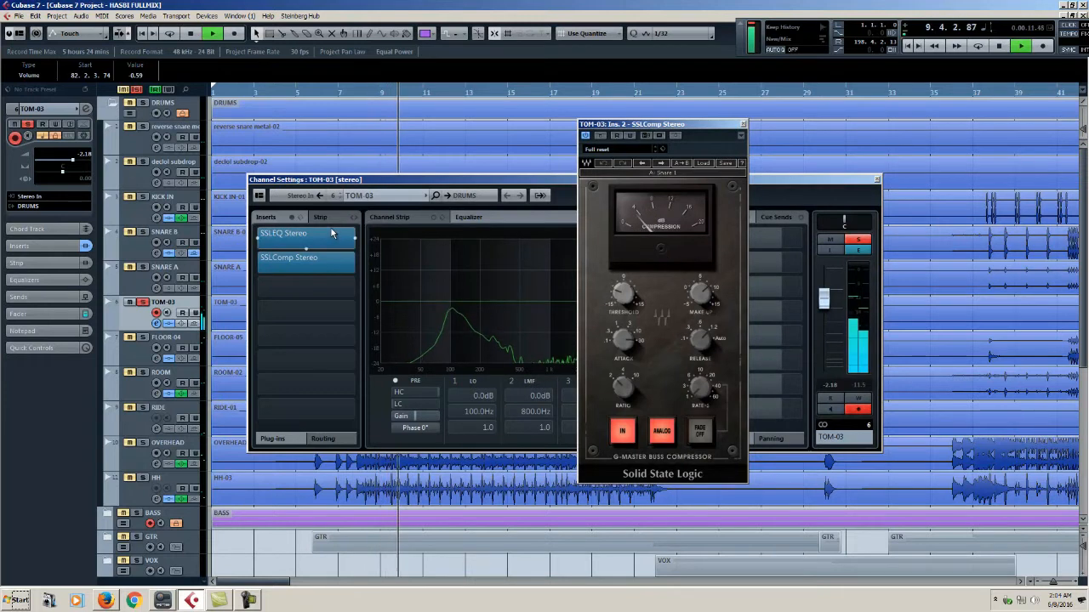
Bypass all inserts on TOM-03 and play the track unprocessed.
key(space)
click(292, 218)
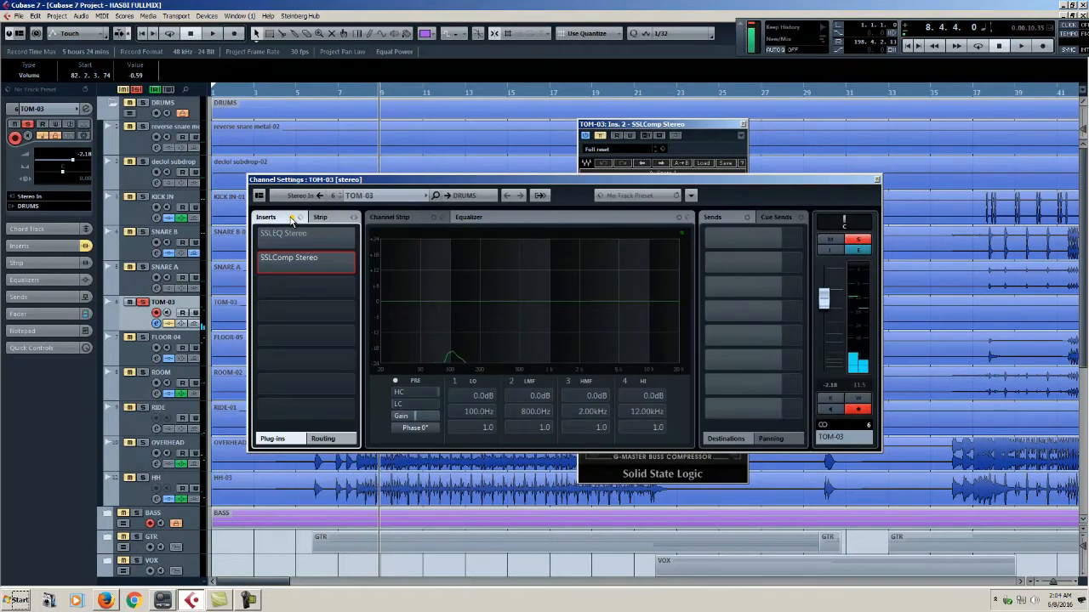
key(space)
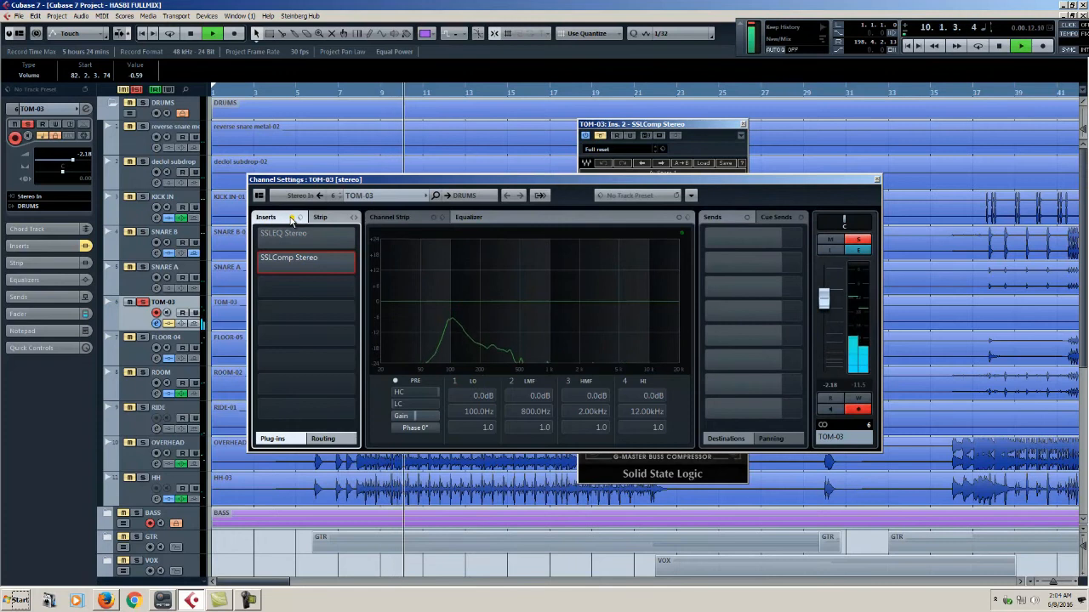
Reactivate SSLEQ Stereo on TOM-03 with the compressor still bypassed and adjust its LMF gain during playback.
click(263, 237)
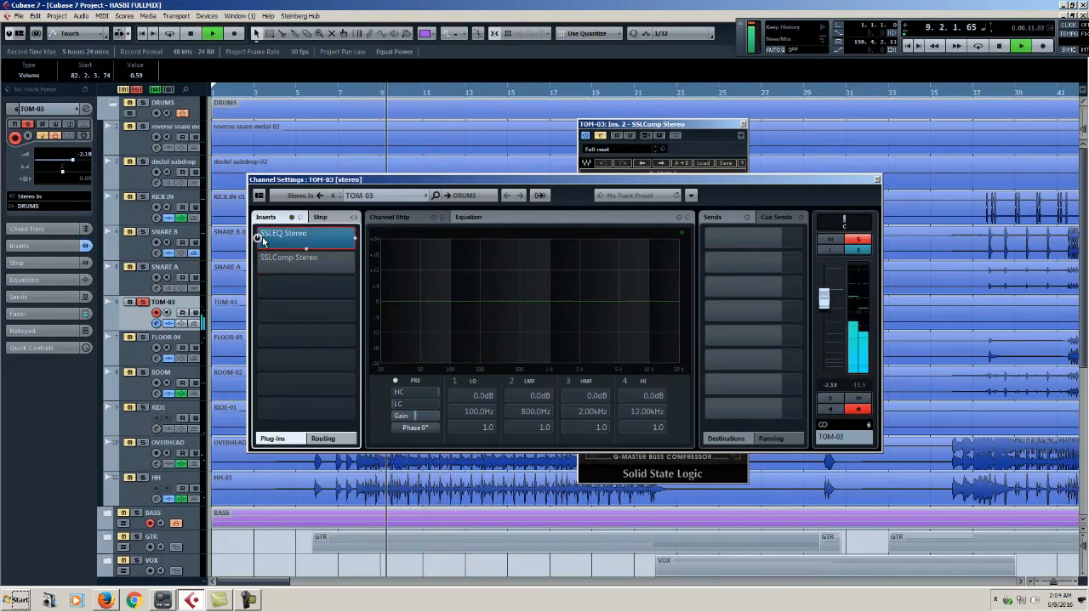
click(279, 238)
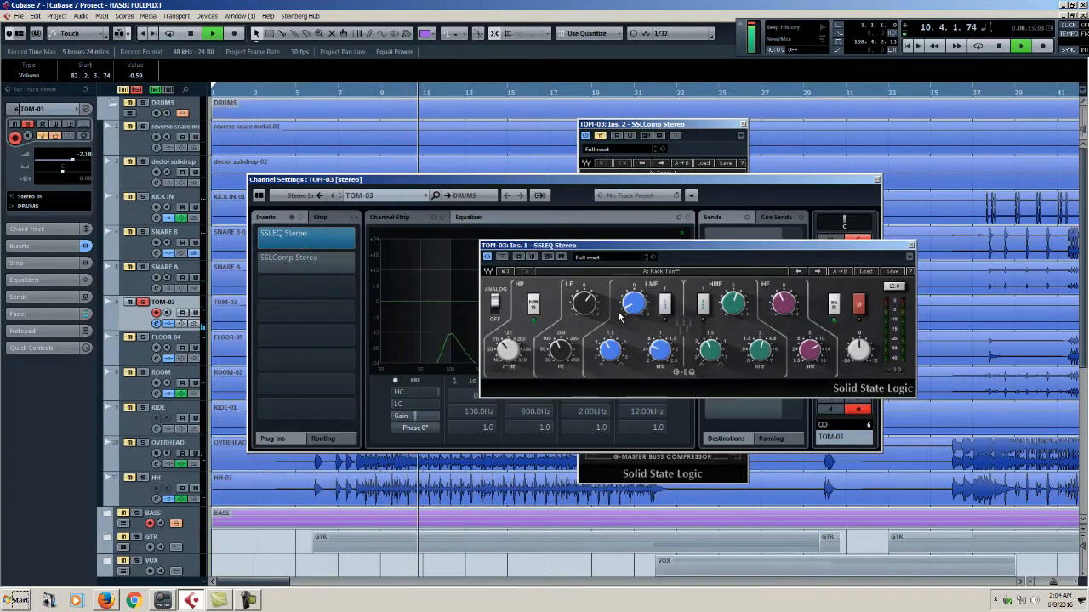
key(space)
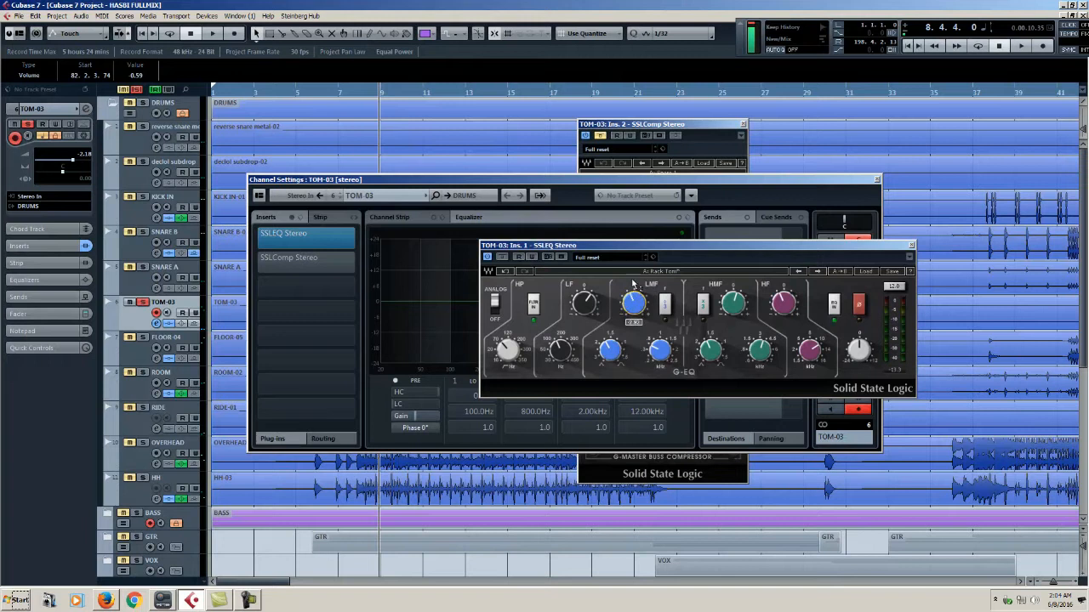
key(space)
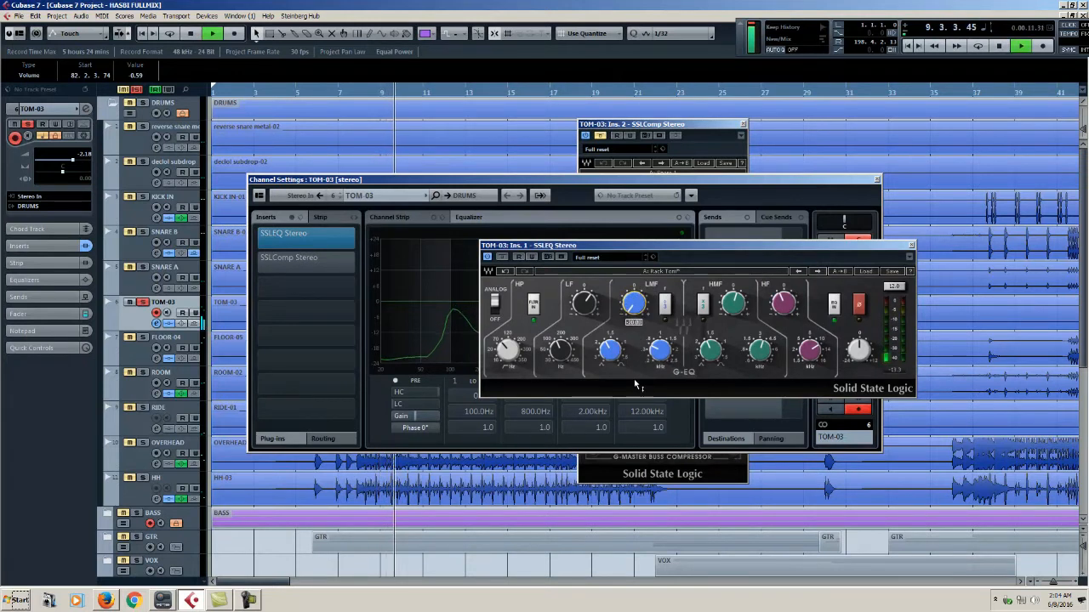
key(space)
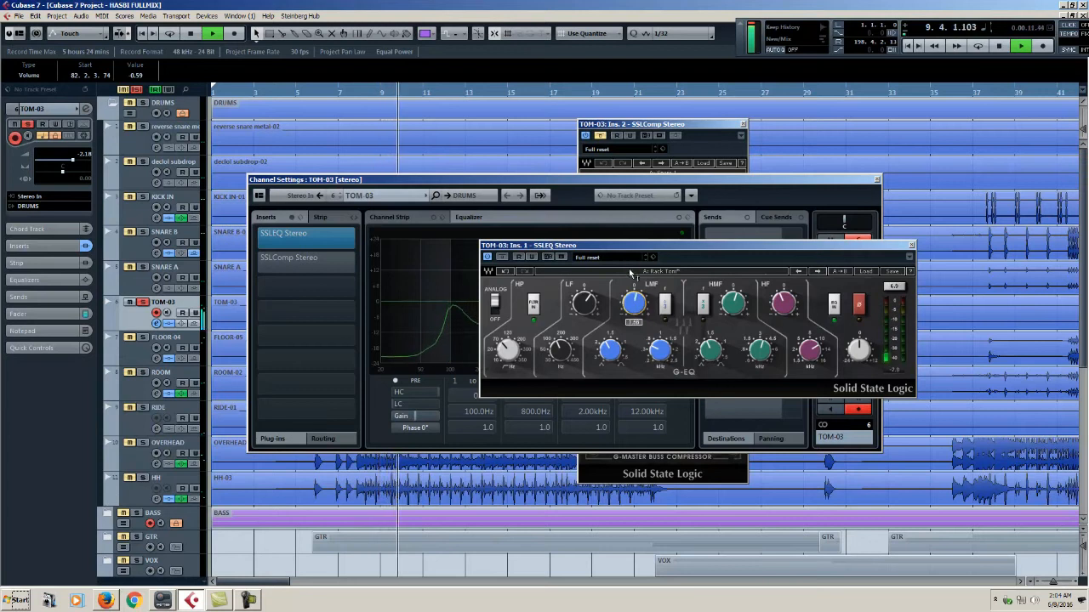
drag(634, 305, 636, 344)
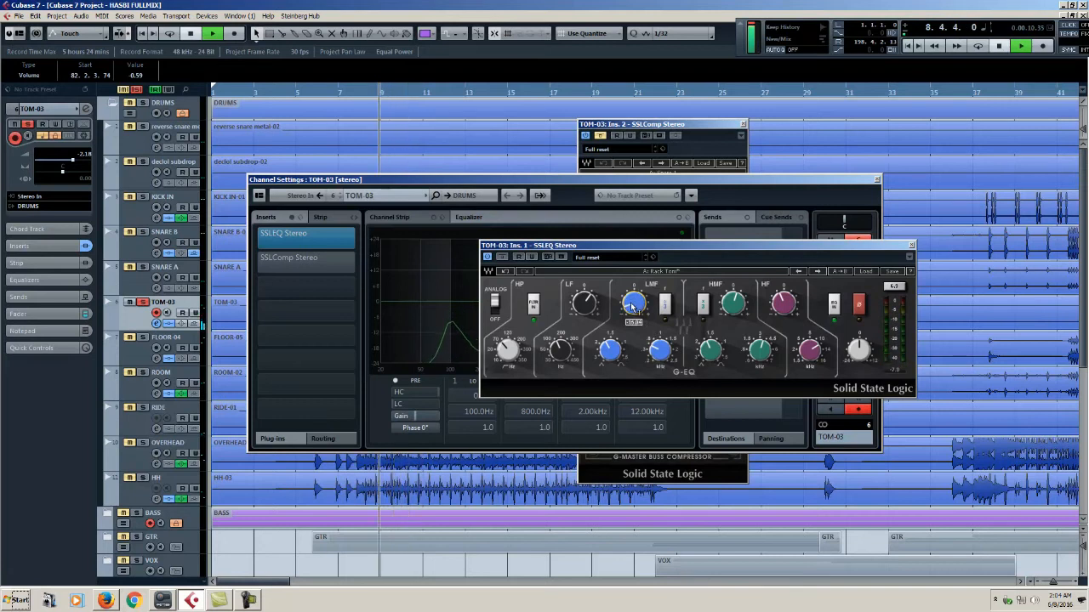
Compare TOM-03 with SSLComp Stereo bypassed and active during playback, leave it active and close the channel settings.
click(910, 245)
click(661, 129)
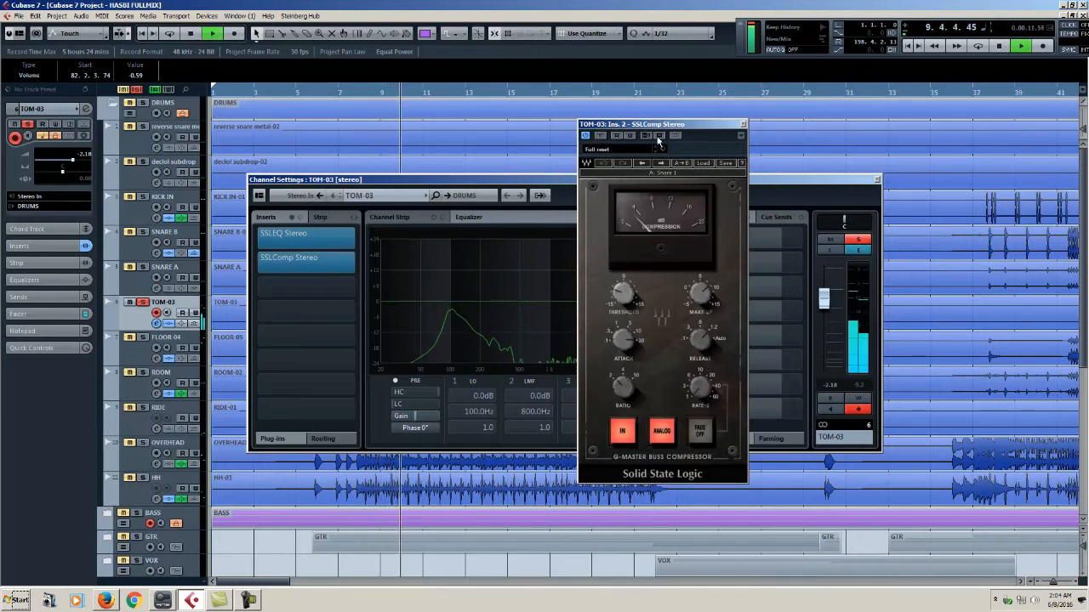
key(space)
click(597, 138)
key(space)
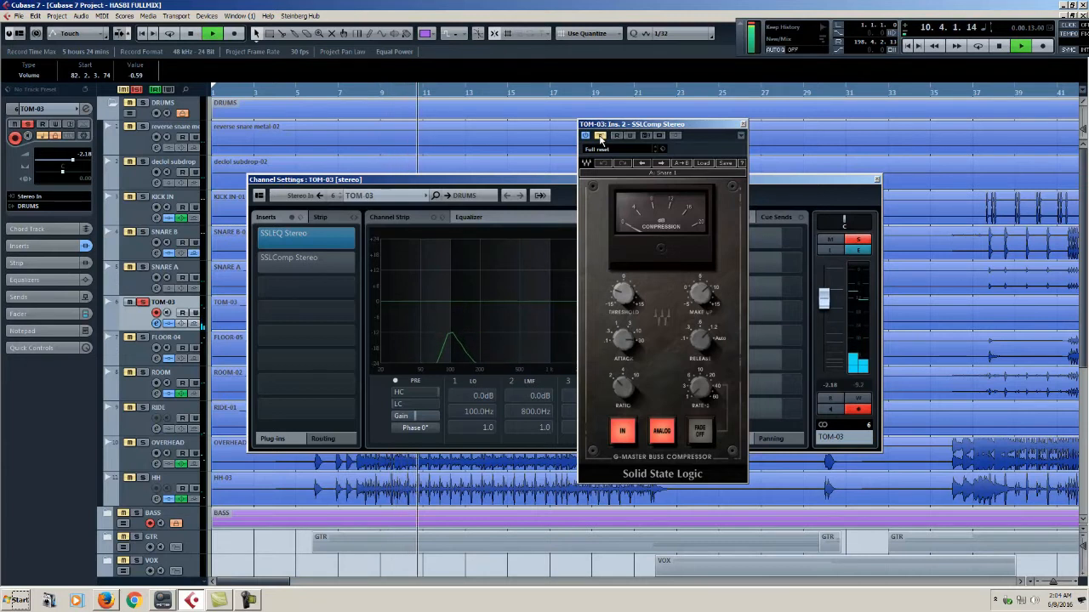
click(600, 138)
key(space)
key(space)
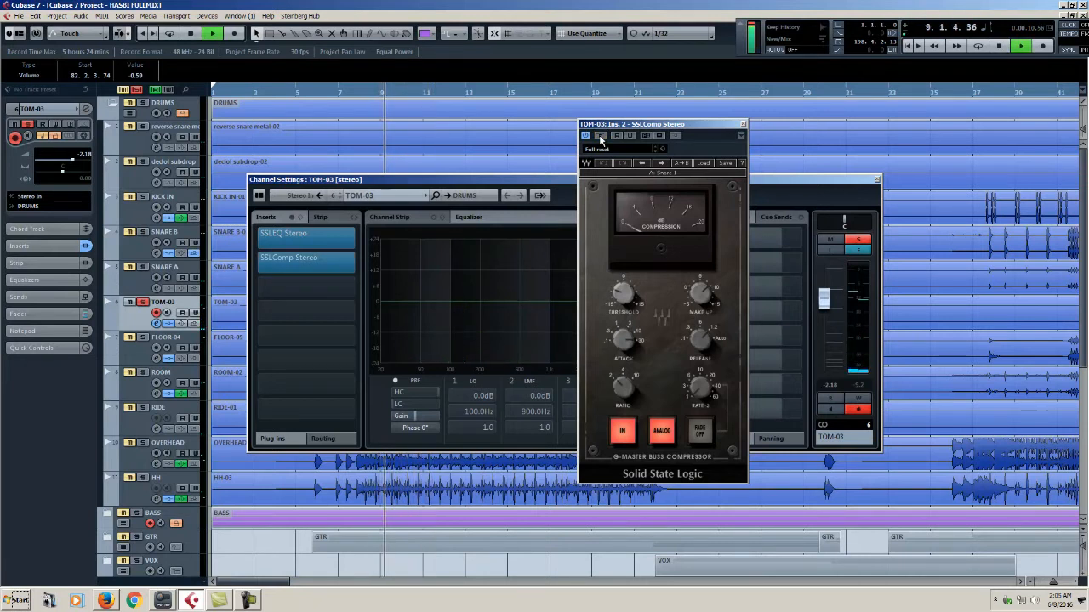
click(743, 125)
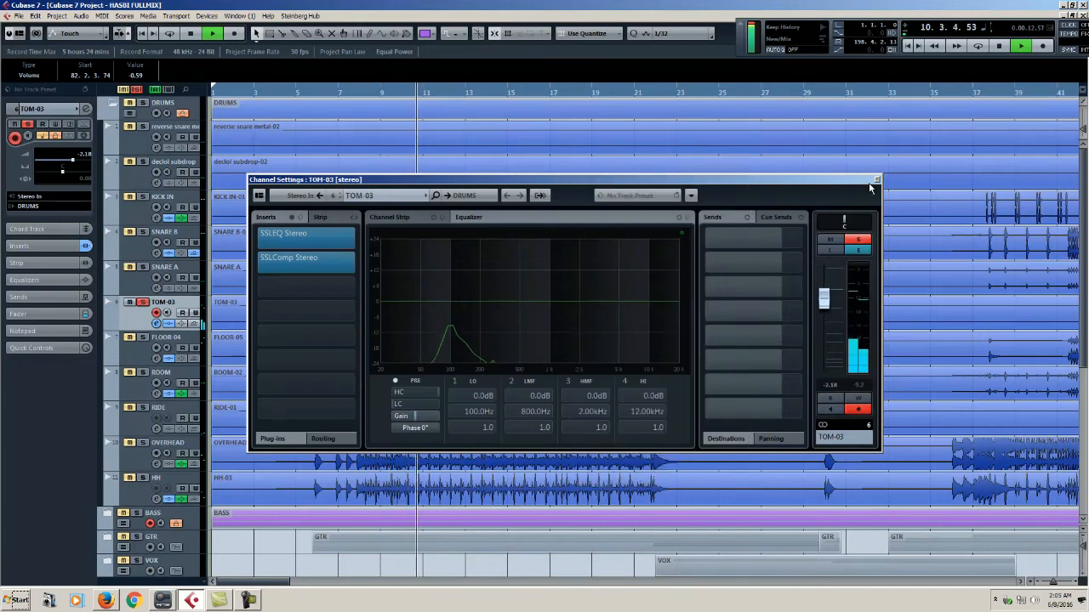
click(876, 180)
key(space)
Switch the solo from TOM-03 to FLOOR-04 and play it while viewing its SSLEQ Stereo insert.
click(144, 304)
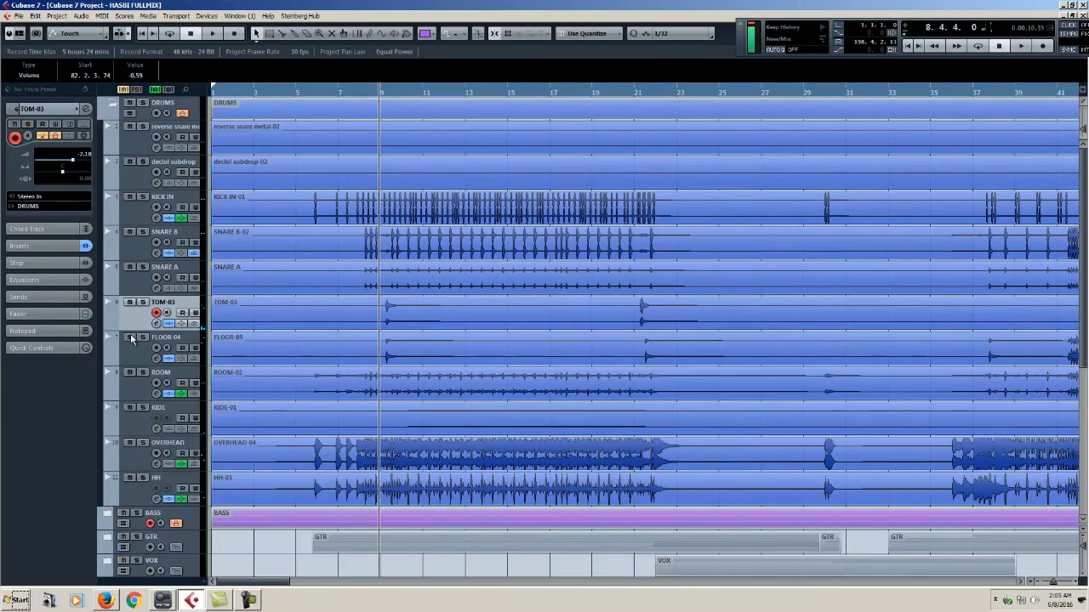
click(145, 338)
click(155, 358)
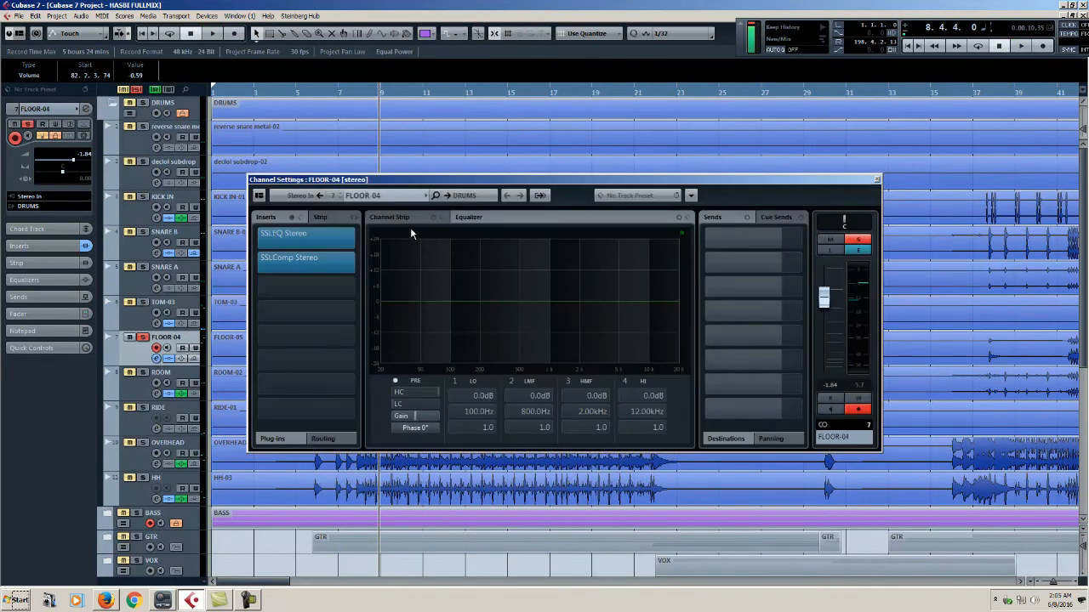
click(334, 245)
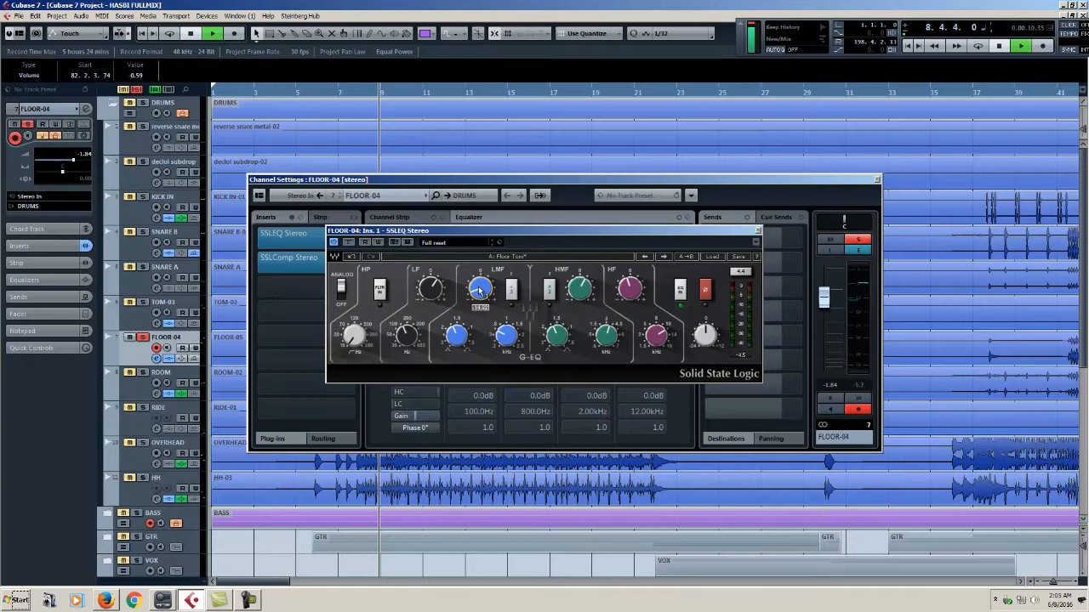
key(space)
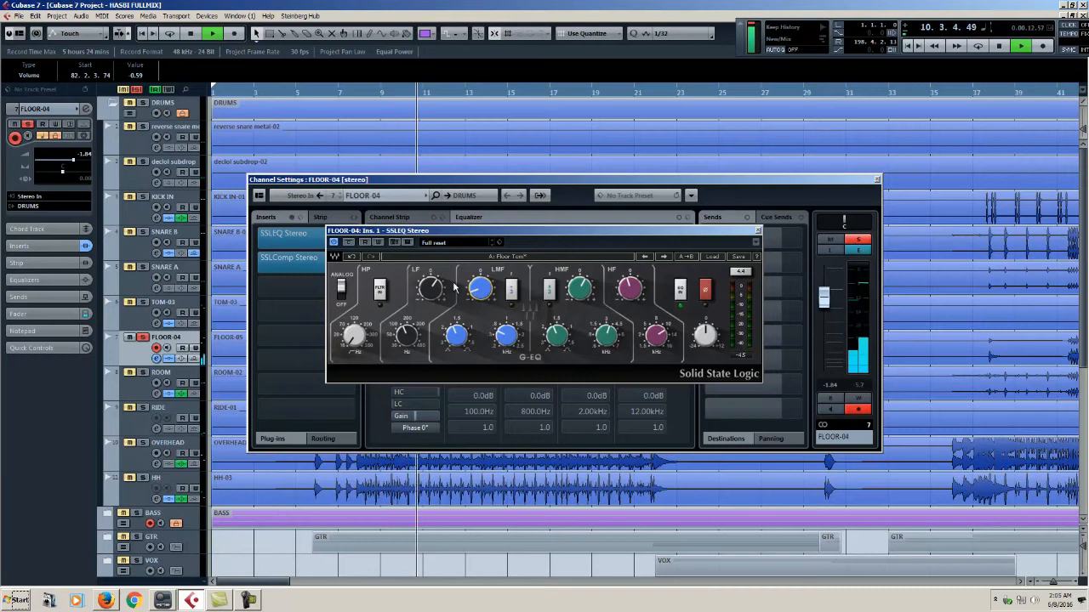
Compare FLOOR-04 with SSLComp Stereo bypassed and active during playback, leave it active and close the compressor window.
click(307, 258)
key(space)
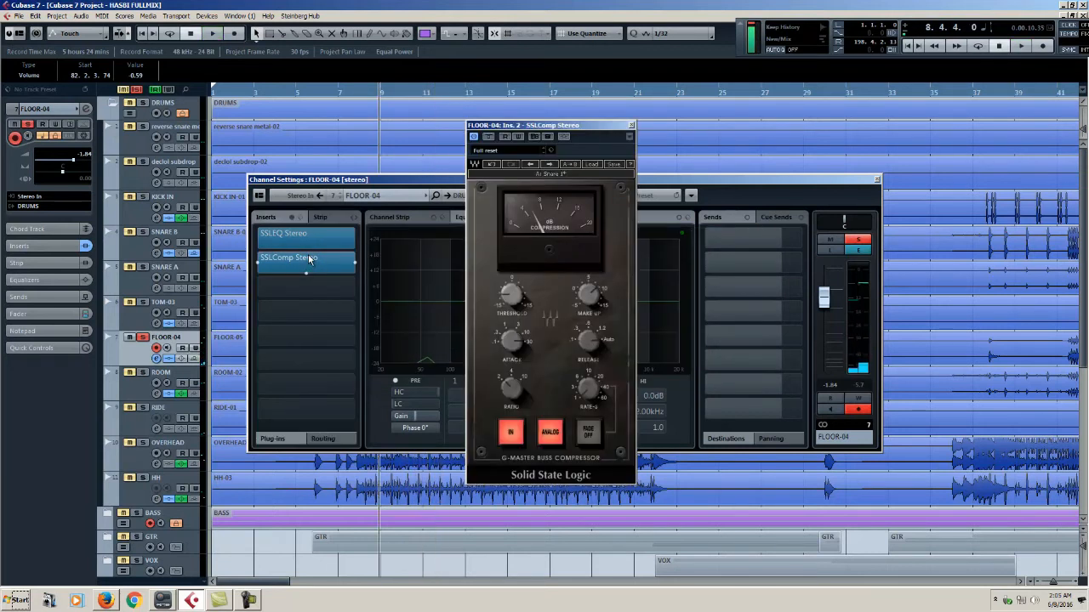
key(space)
click(489, 138)
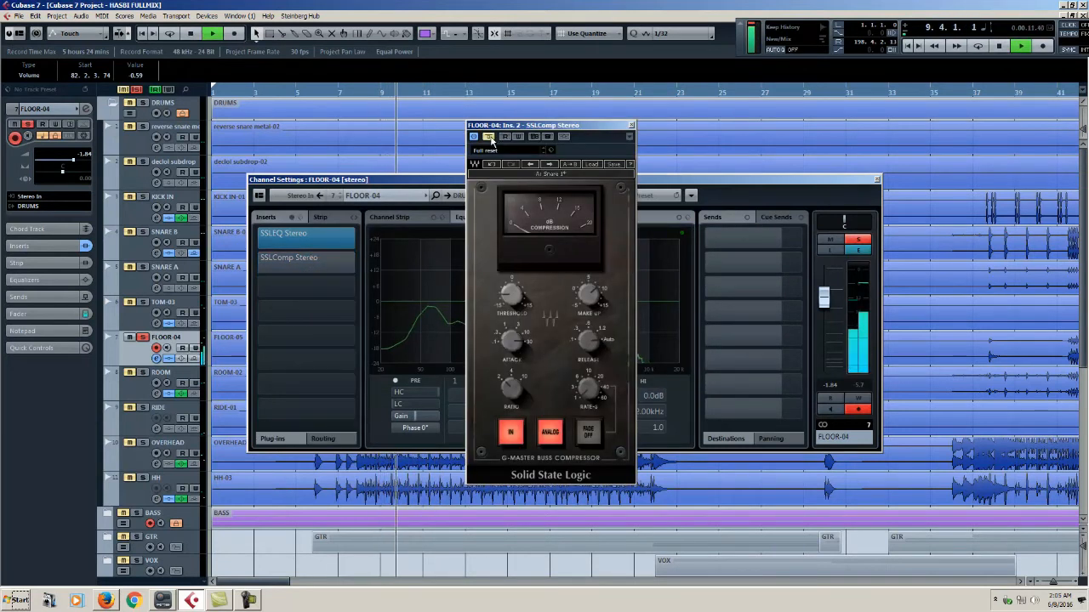
key(space)
key(space)
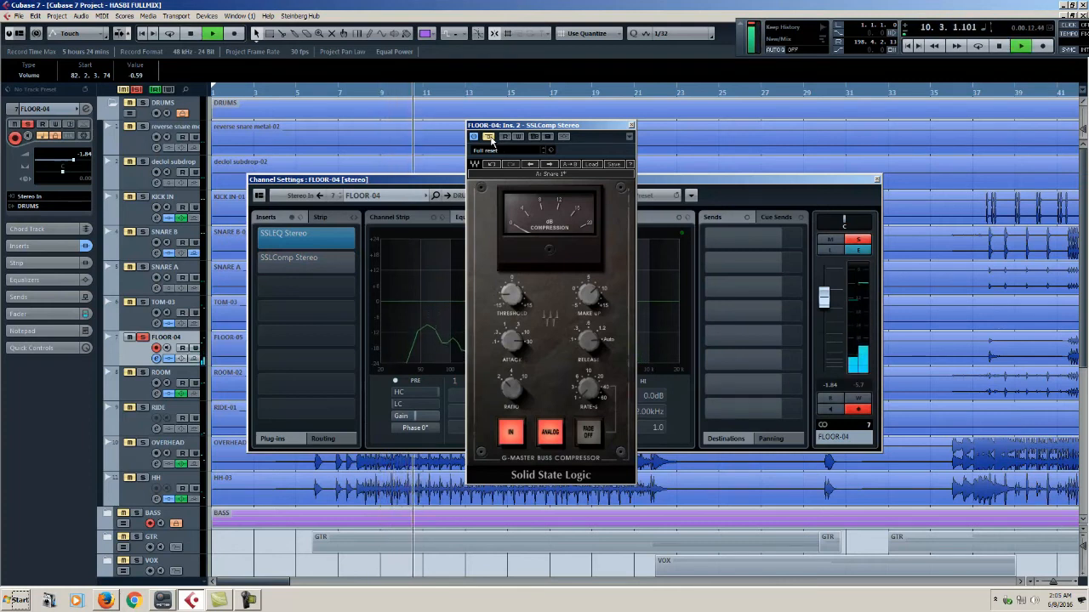
click(489, 138)
key(space)
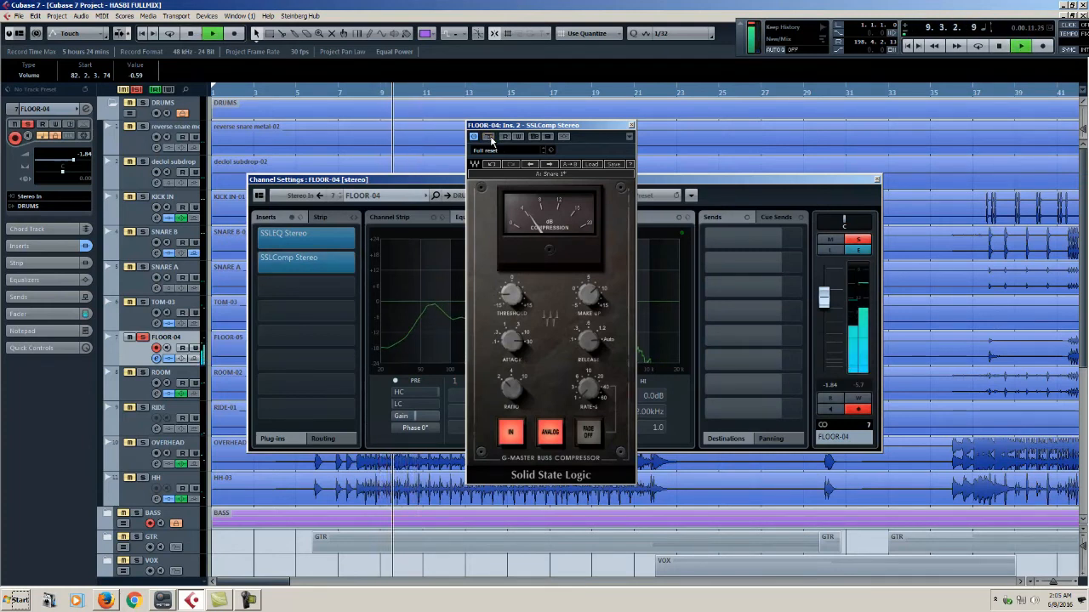
click(631, 125)
key(space)
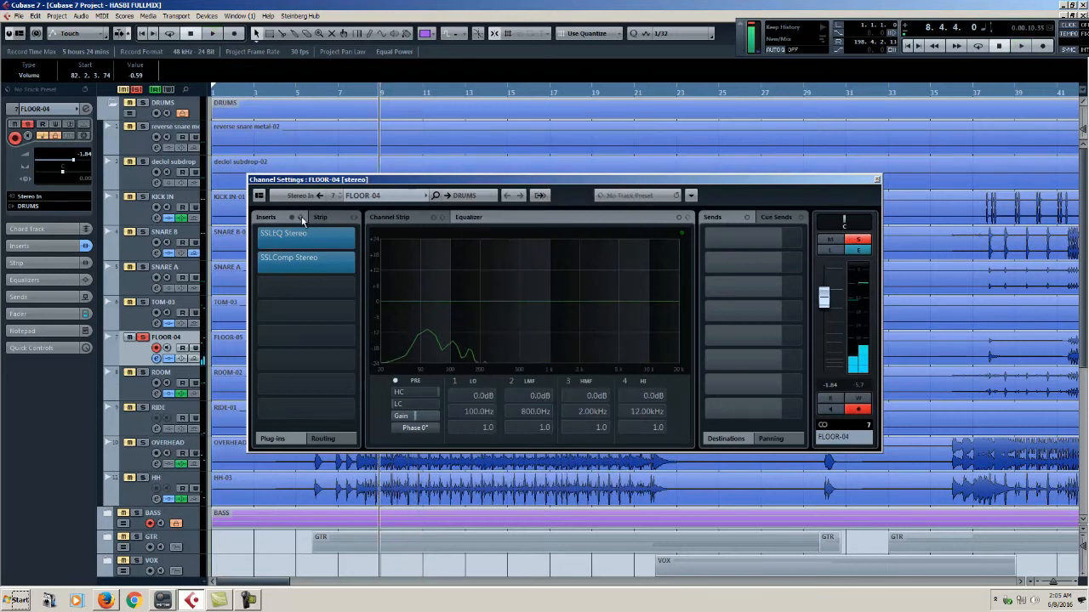
Compare FLOOR-04 with all inserts bypassed and active, leave them active and close the channel settings.
click(292, 218)
key(space)
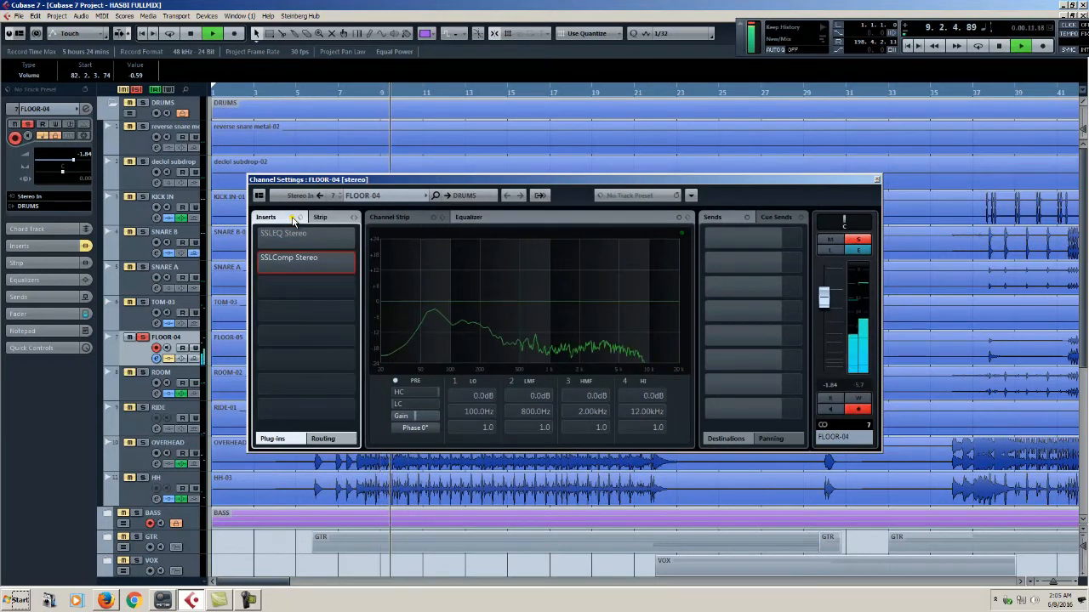
key(space)
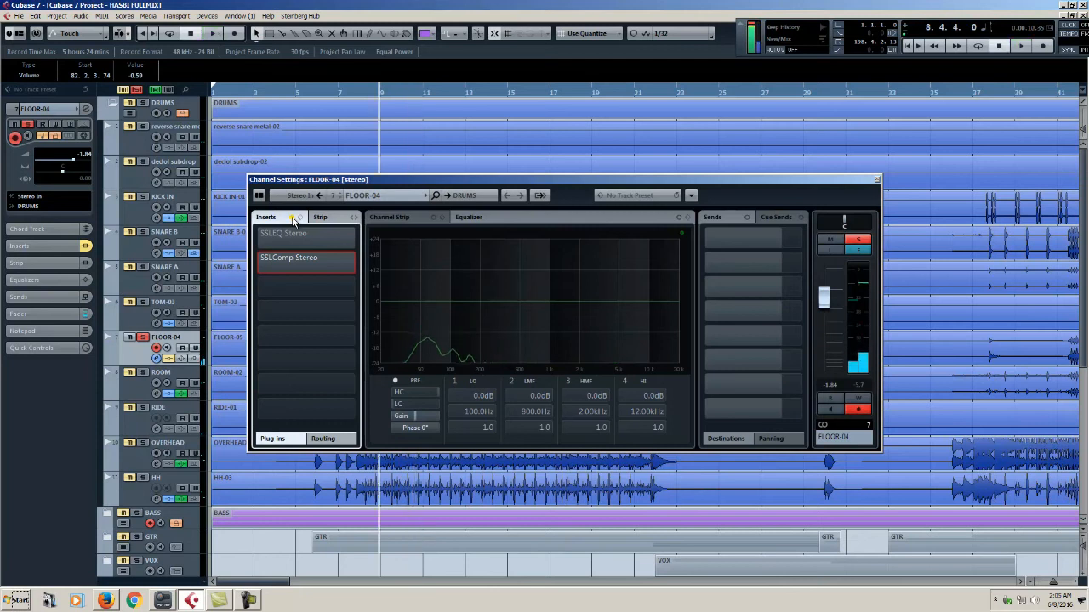
click(293, 219)
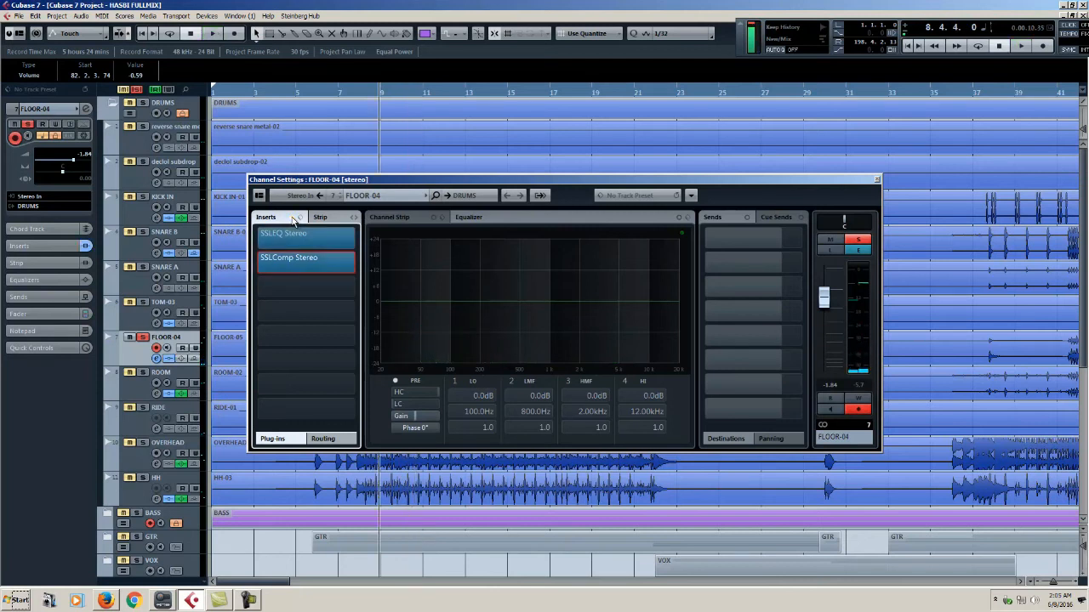
key(space)
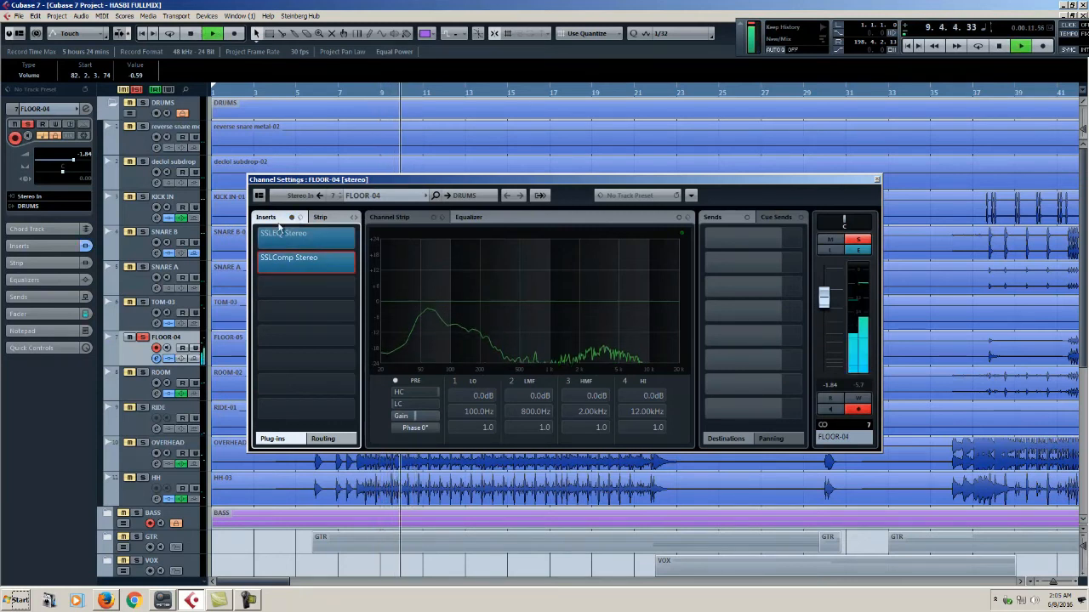
key(e)
key(space)
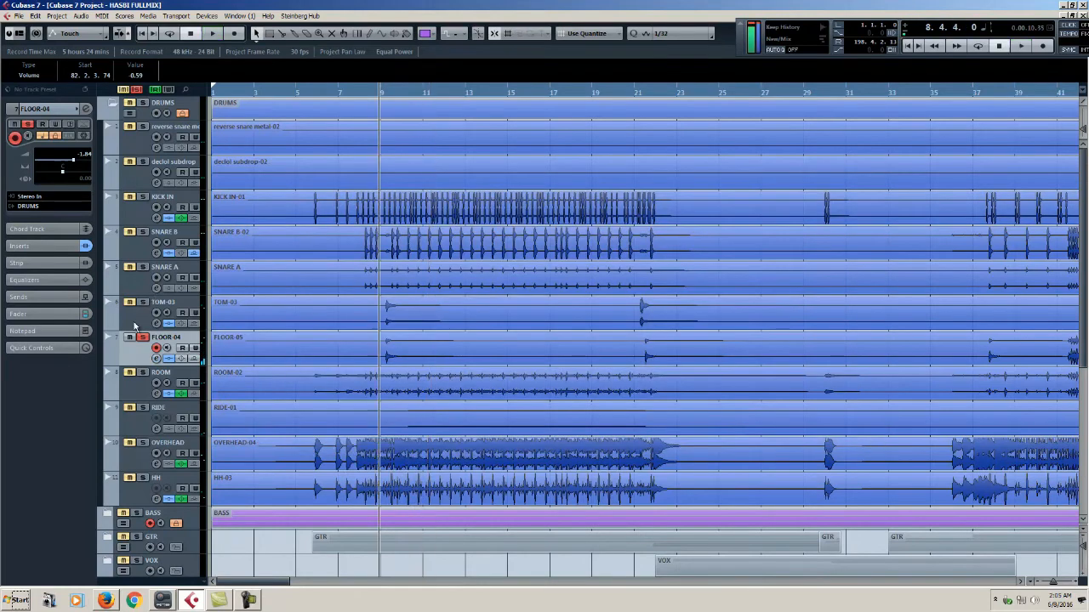
Switch the solo from FLOOR-04 to ROOM, play the track and stop playback.
click(148, 387)
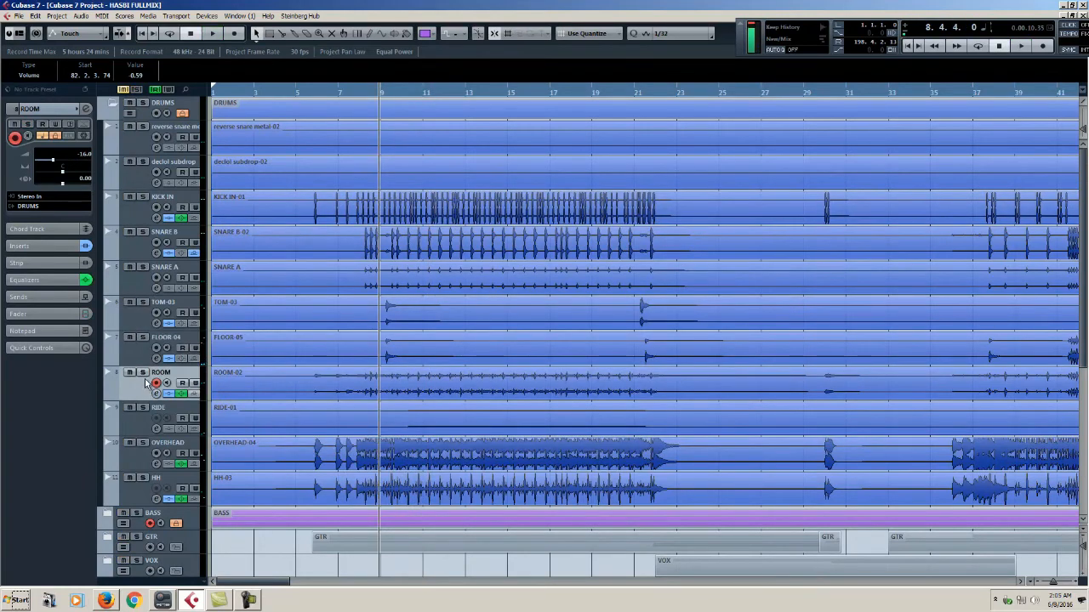
scroll(156, 381, down, 2)
click(142, 325)
scroll(186, 337, down, 1)
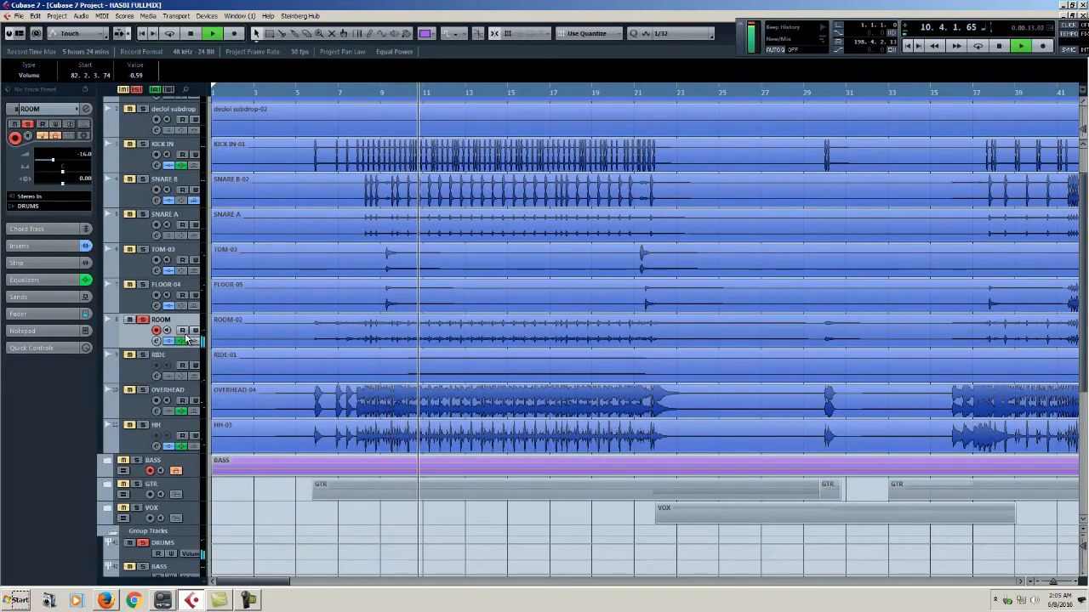
key(space)
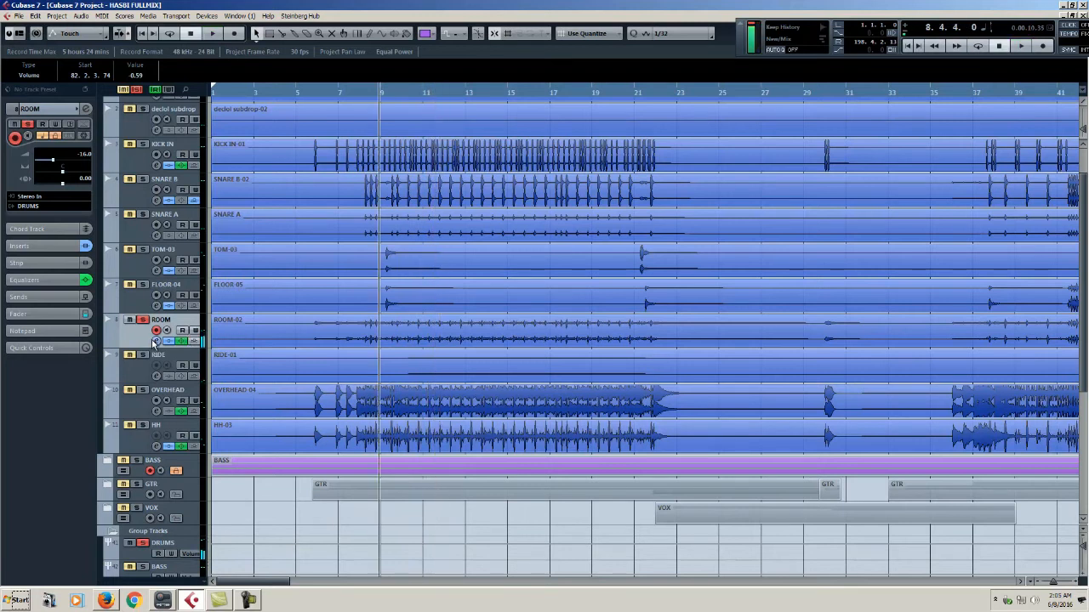
Review the ROOM channel's low-band equalizer cut and CLA-76 Stereo compressor, start playback and close the channel settings.
click(155, 341)
drag(464, 338, 464, 343)
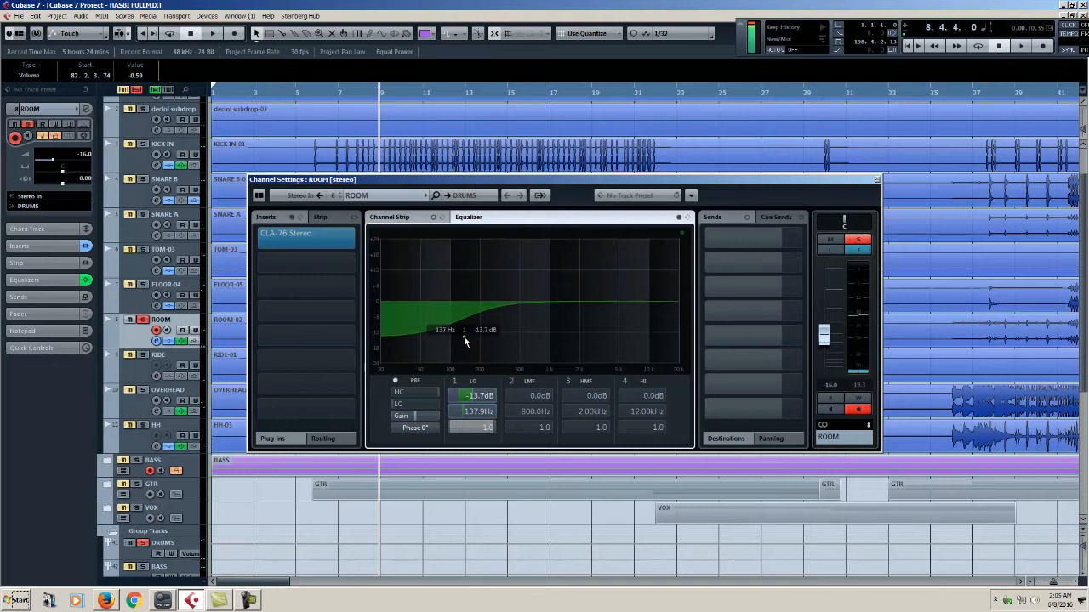
click(321, 239)
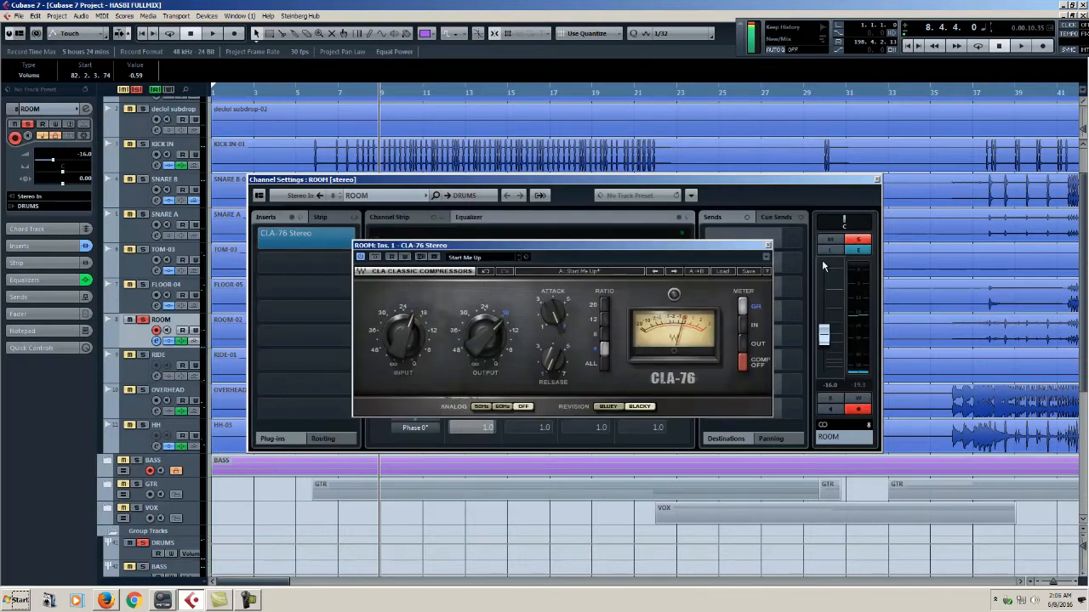
key(space)
click(767, 245)
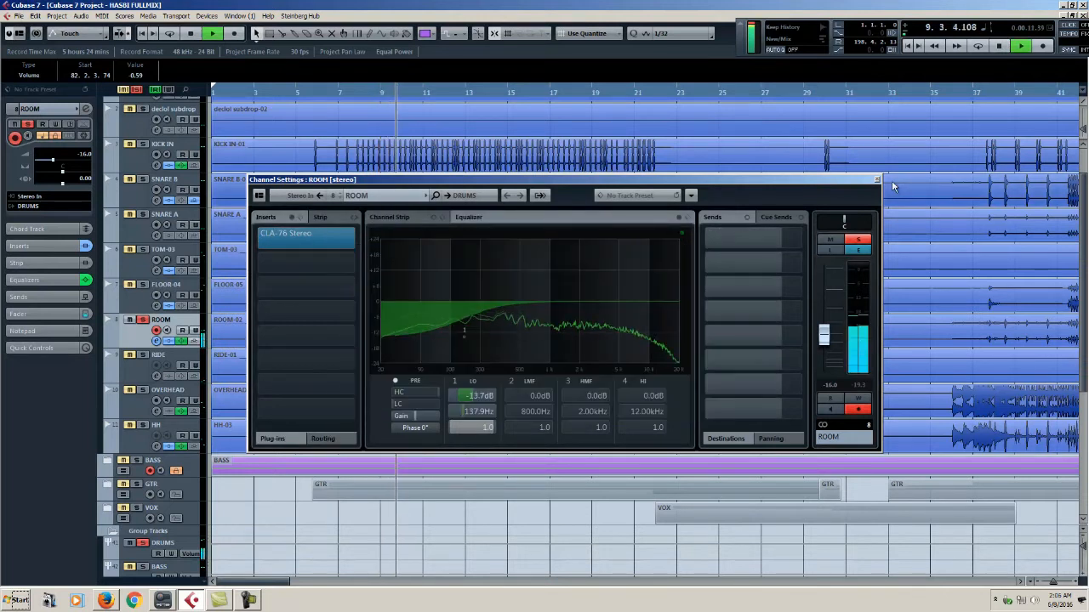
click(877, 180)
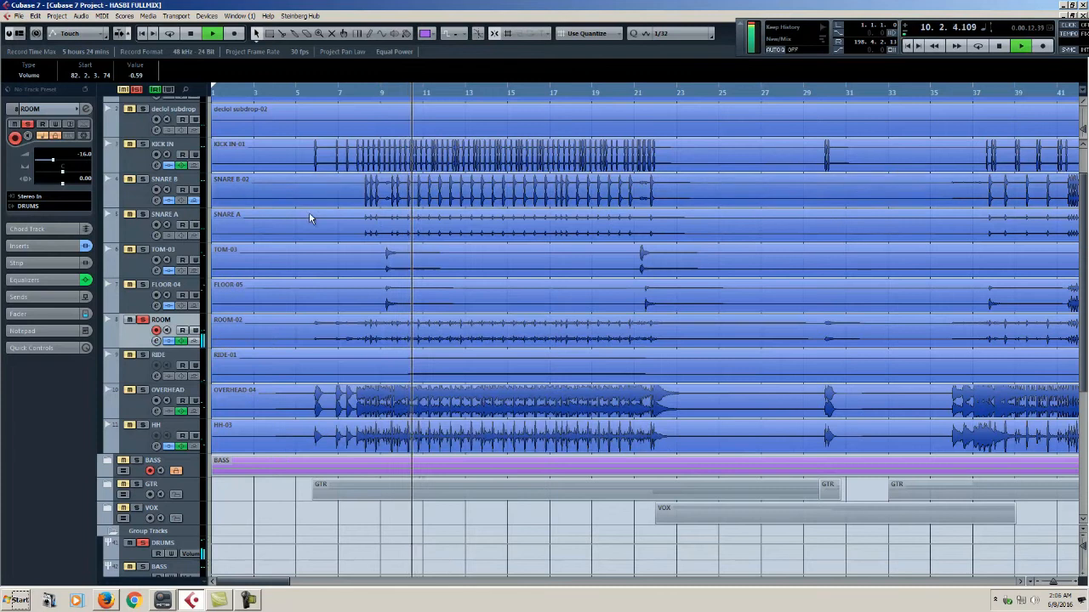
Compare ROOM with its inserts and equalizer bypassed and active during playback, leave both active and stop playback.
click(168, 342)
click(181, 341)
click(181, 341)
click(168, 341)
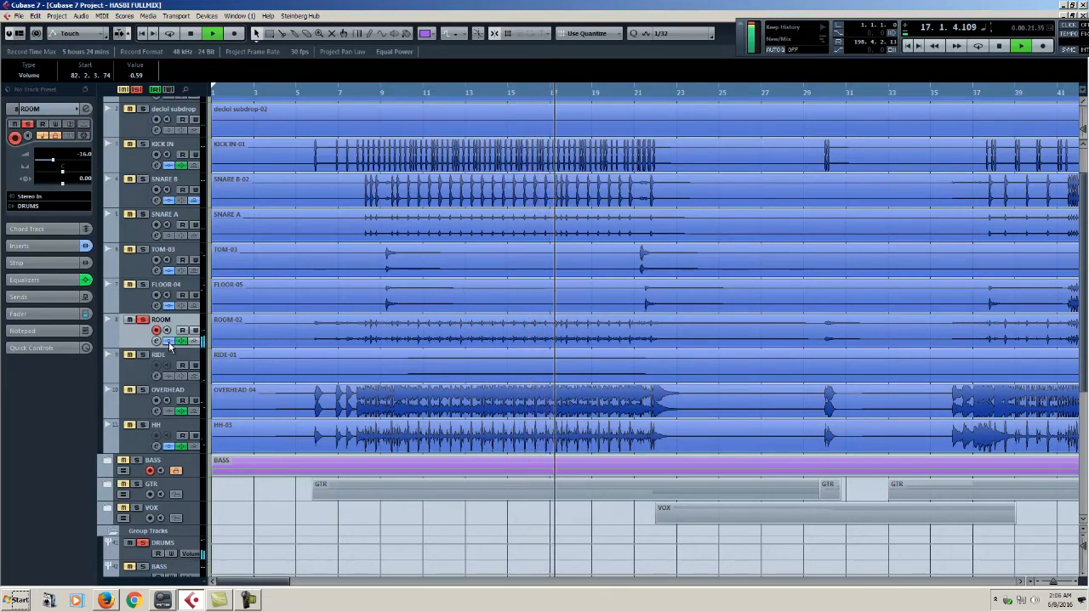
key(space)
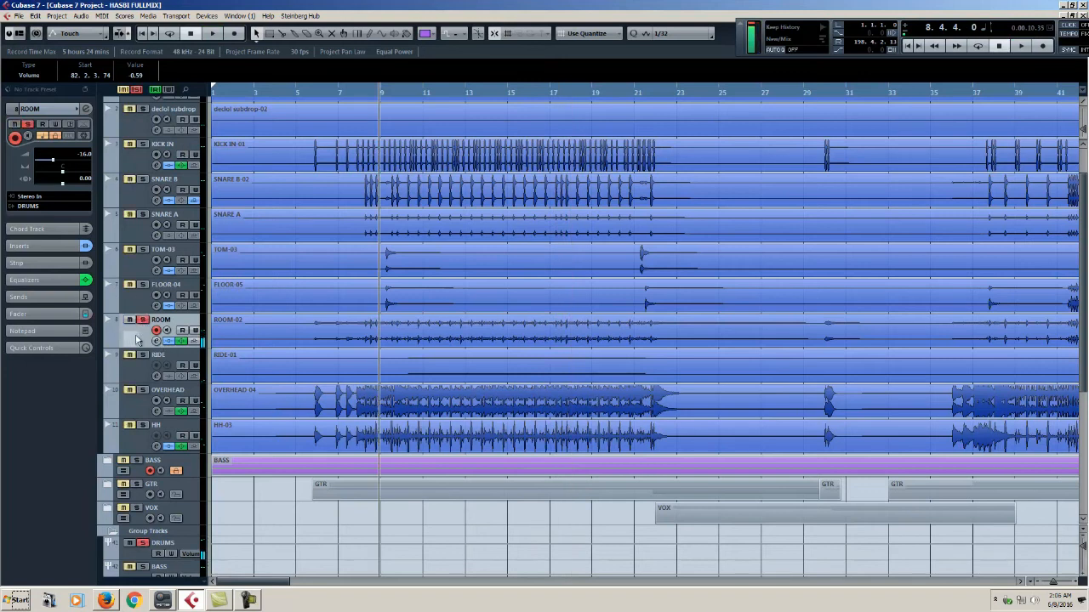
Solo RIDE instead of ROOM and cut its low equalizer band to -24.0 dB at 649.3 Hz, auditioning the result.
click(144, 320)
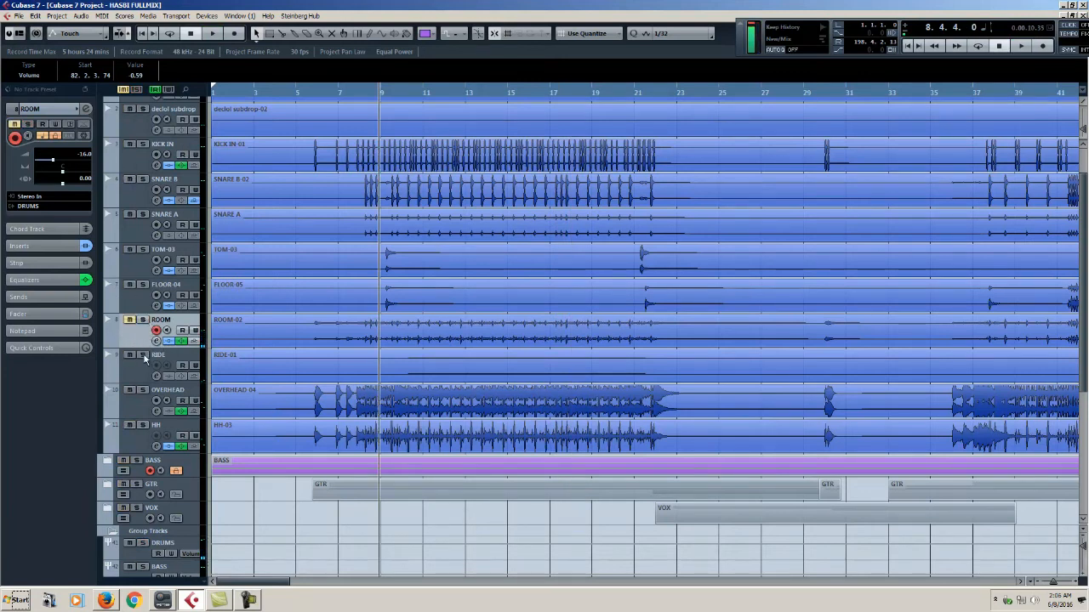
click(143, 356)
click(155, 376)
drag(435, 316, 532, 379)
key(space)
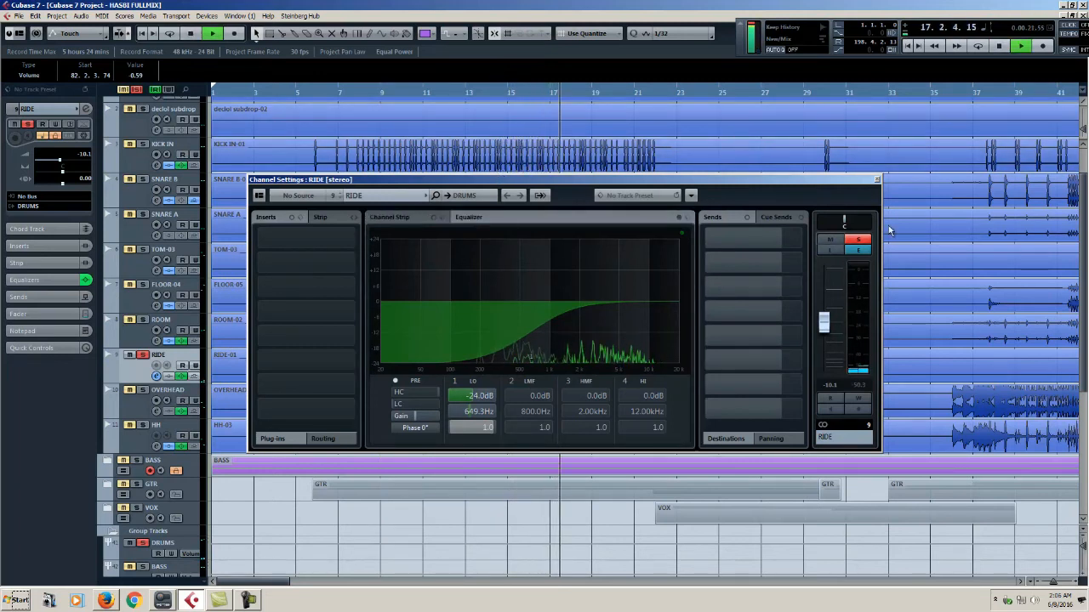
key(space)
click(877, 181)
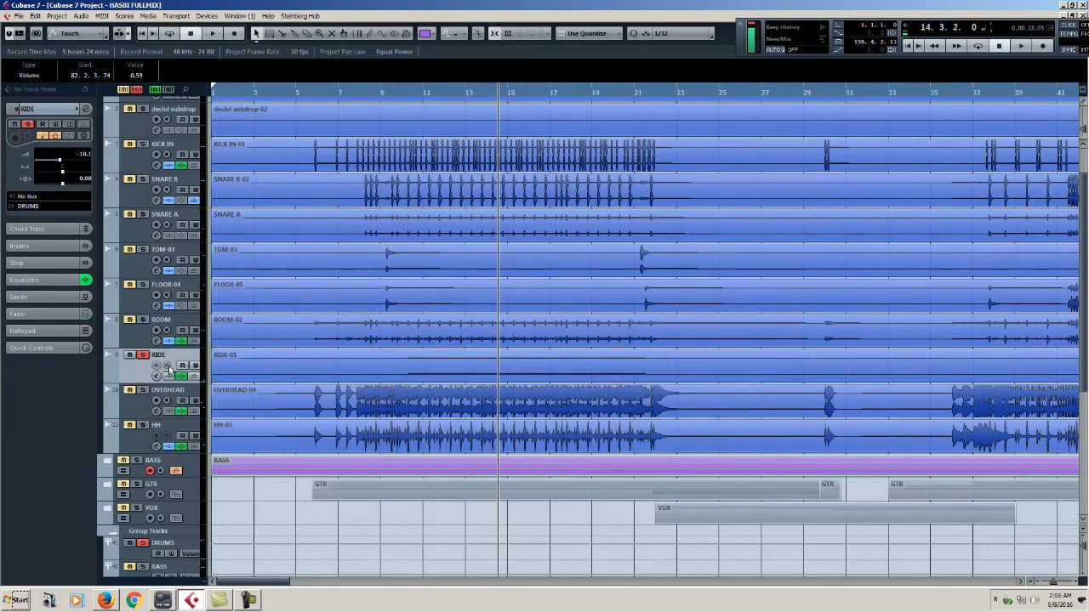
Solo OVERHEAD instead of RIDE and move its low equalizer band to -10.7 dB at 811.7 Hz, starting playback.
click(142, 394)
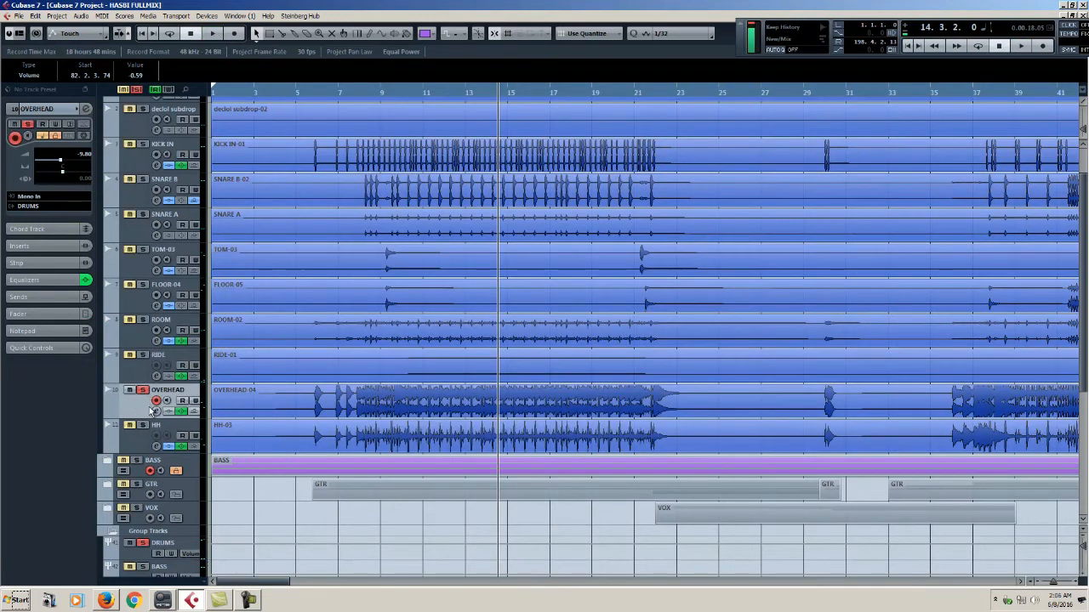
click(156, 412)
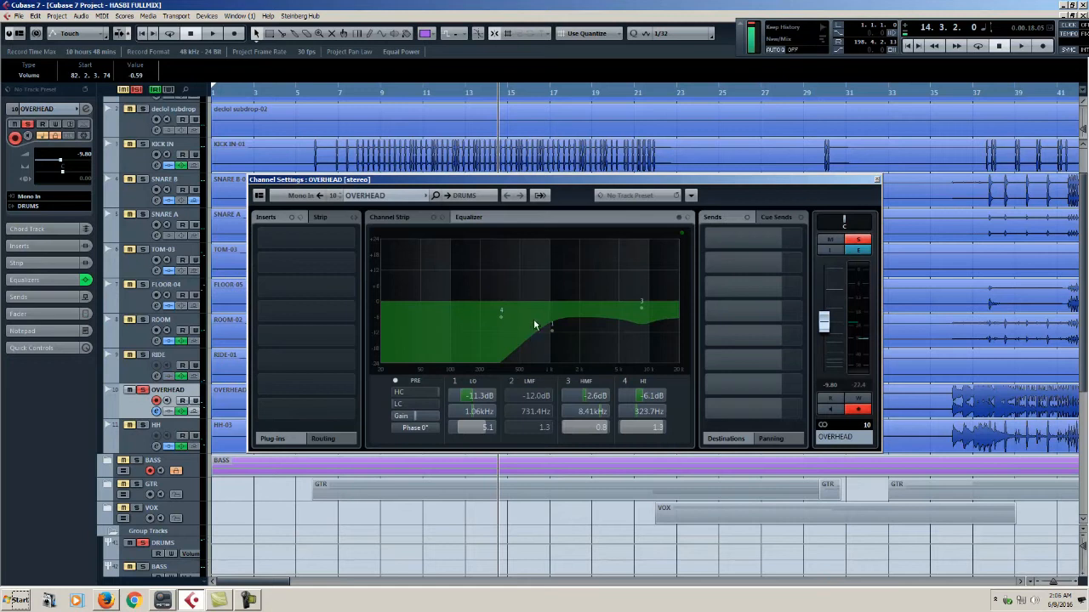
click(501, 319)
drag(550, 325, 546, 331)
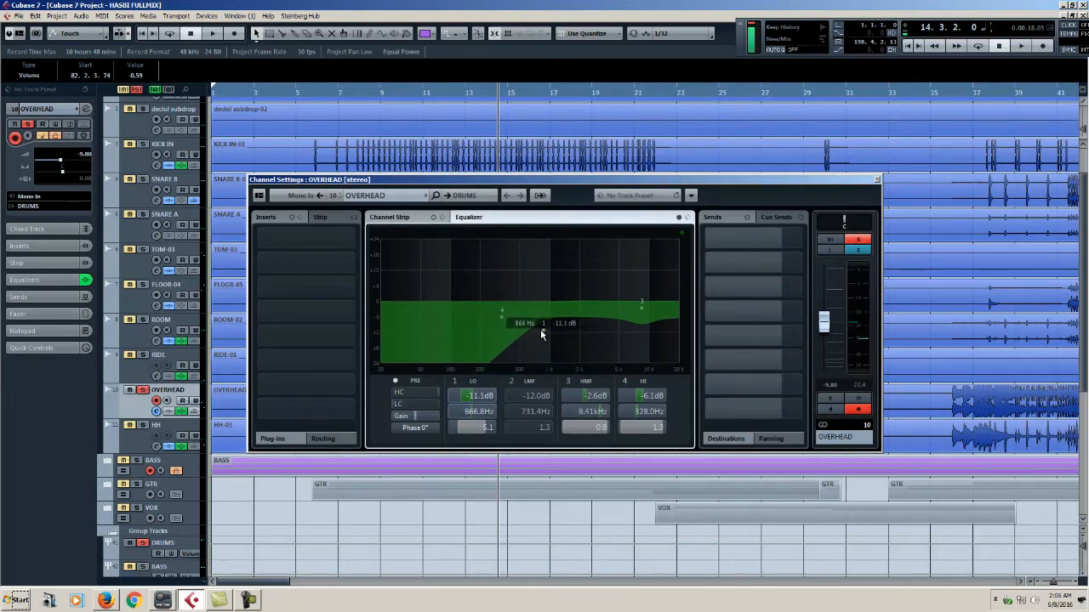
key(space)
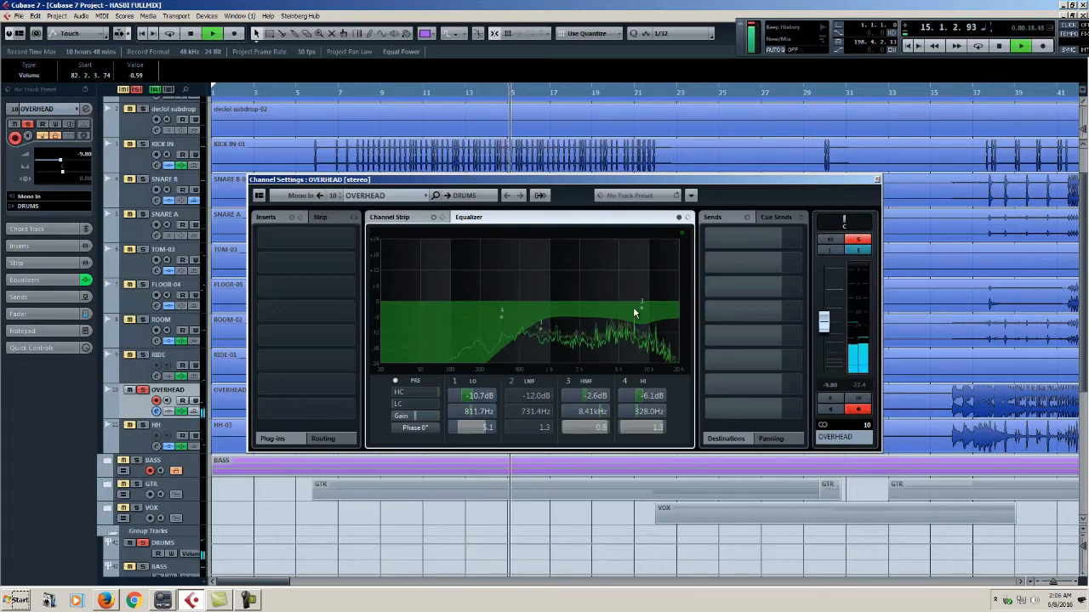
Compare OVERHEAD with the equalizer bypassed and active, leave it active, close the channel settings and stop playback.
click(679, 218)
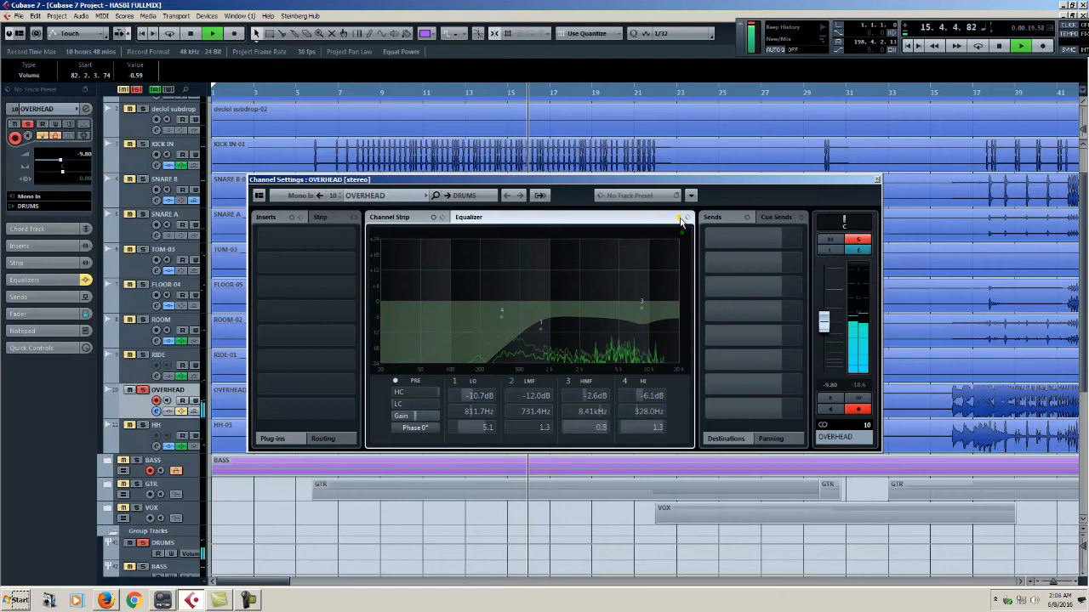
click(680, 220)
click(680, 219)
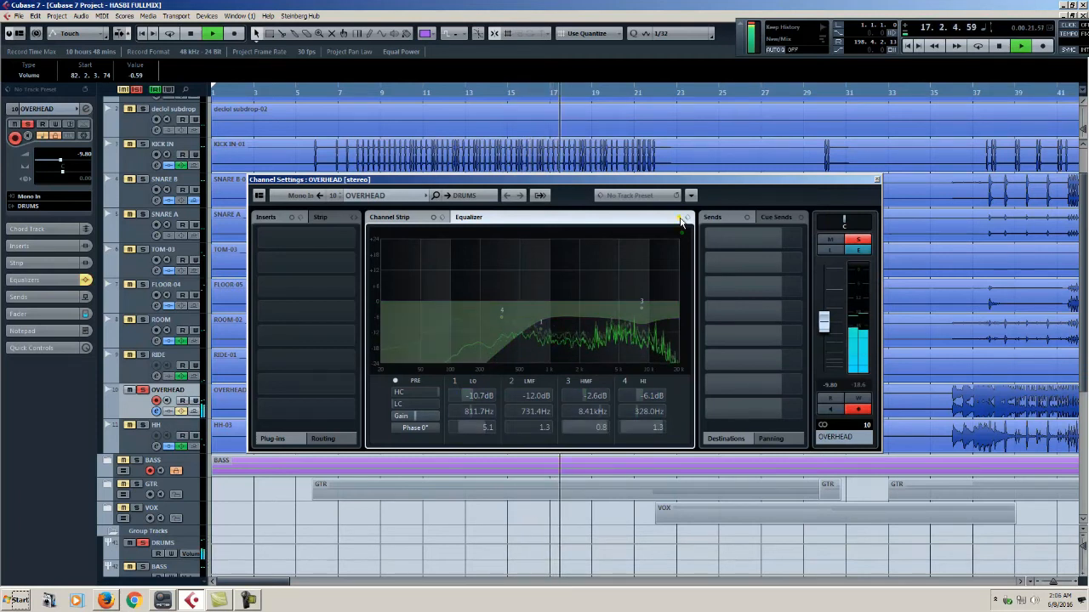
click(680, 220)
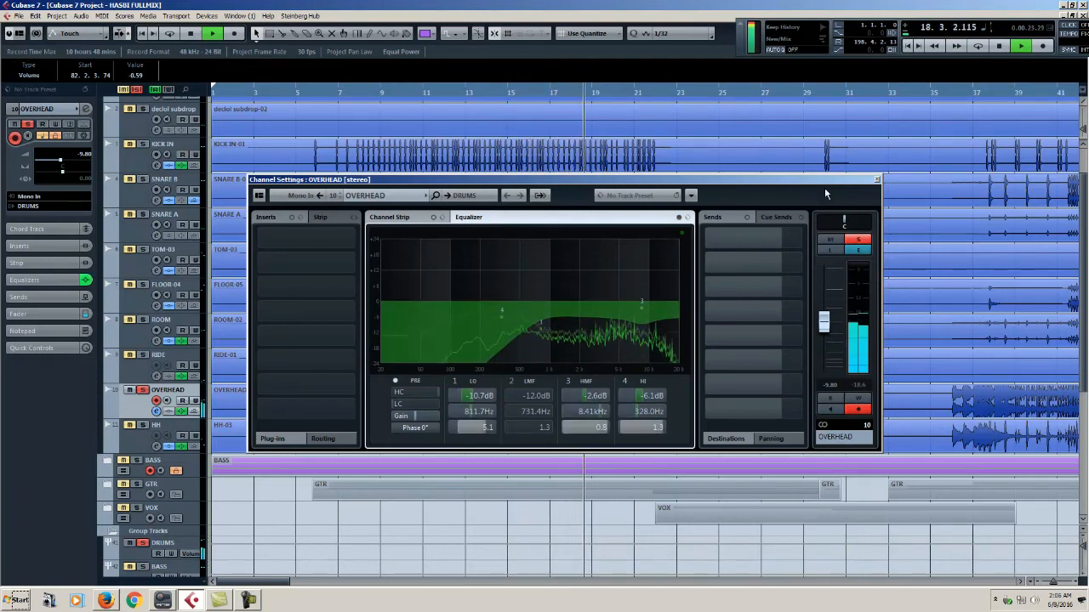
click(876, 179)
key(space)
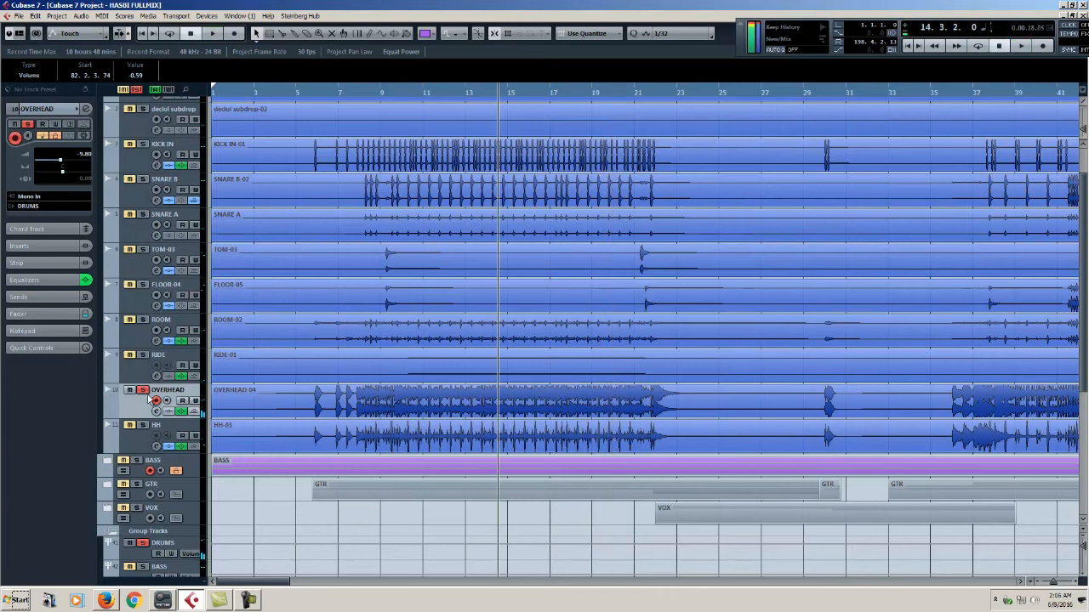
Switch the solo from OVERHEAD to HH and open the Distortion insert from its channel settings.
click(146, 434)
click(143, 427)
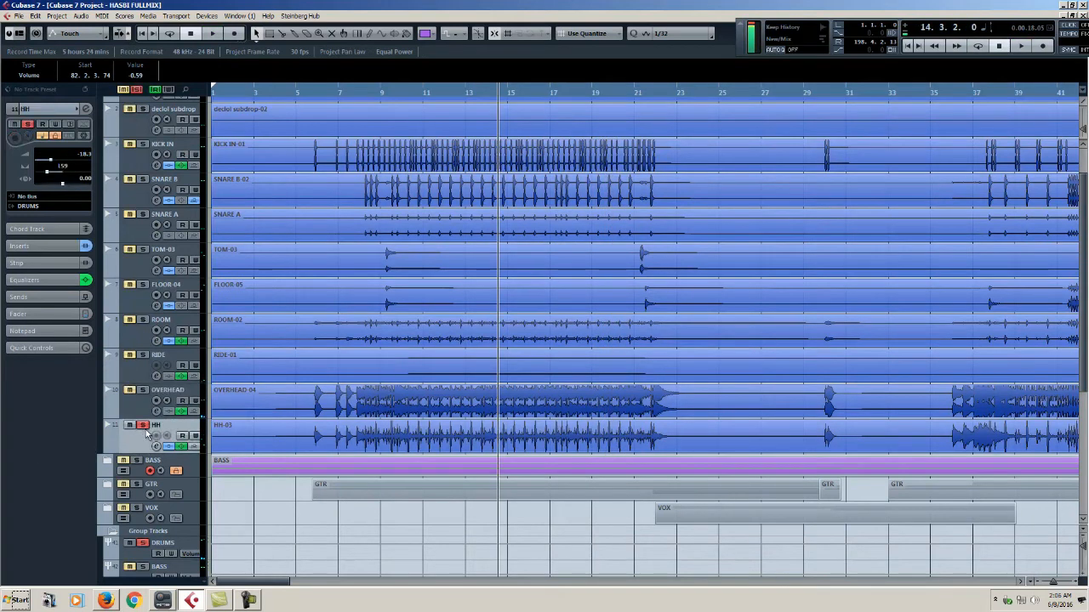
click(156, 447)
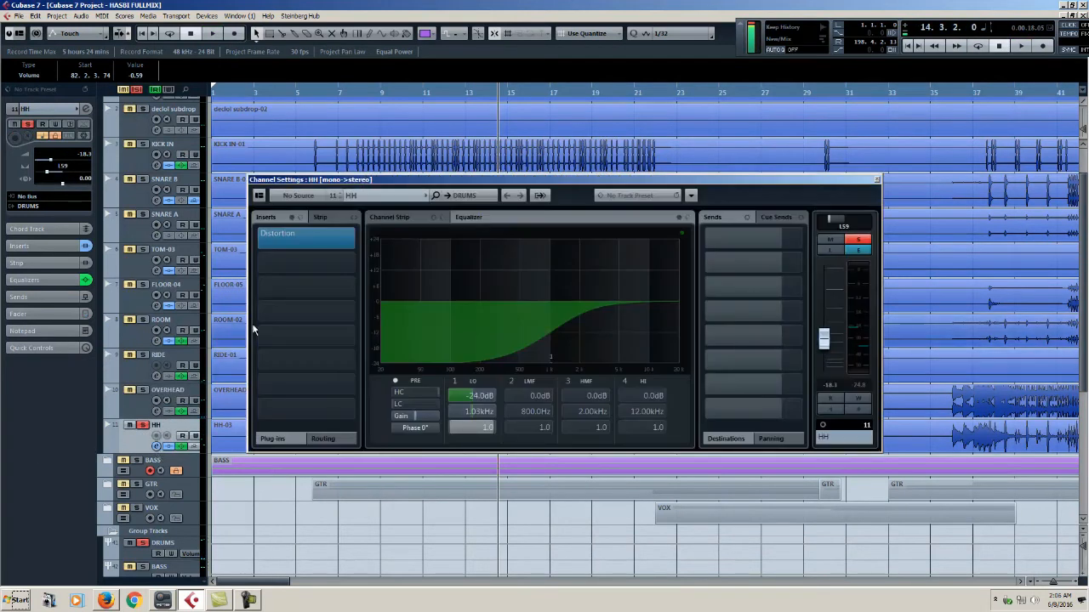
click(310, 242)
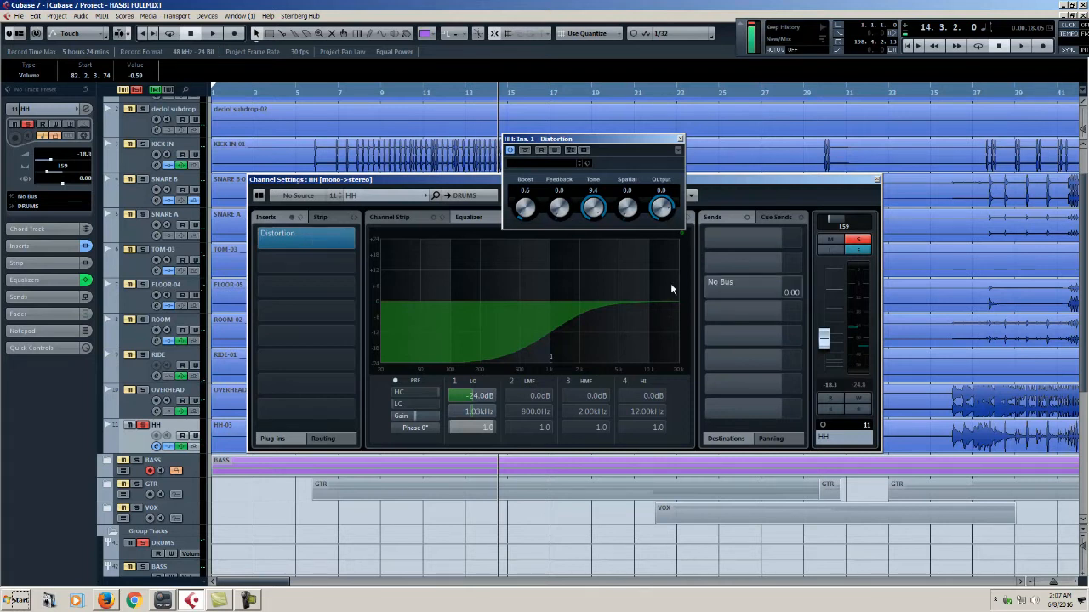
Compare HH with the Distortion insert bypassed and active during playback, leaving it active.
click(525, 151)
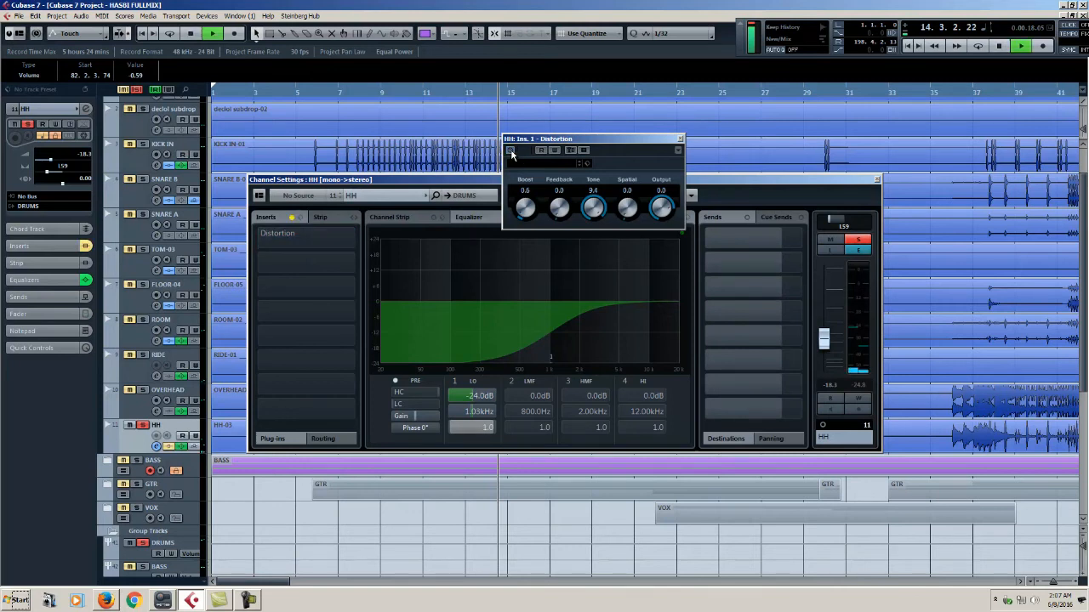
click(525, 151)
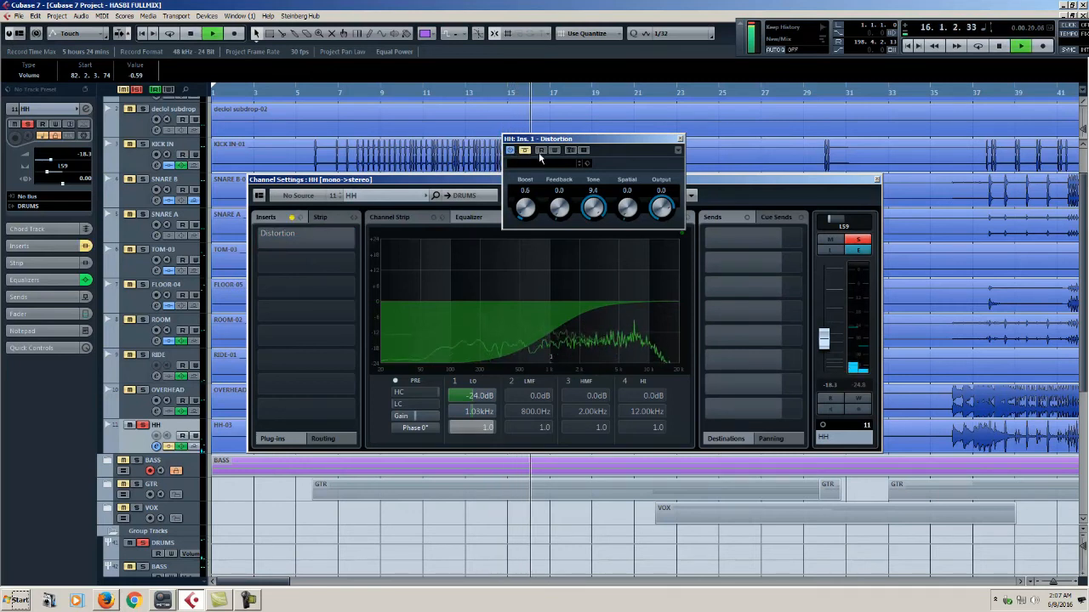
click(531, 153)
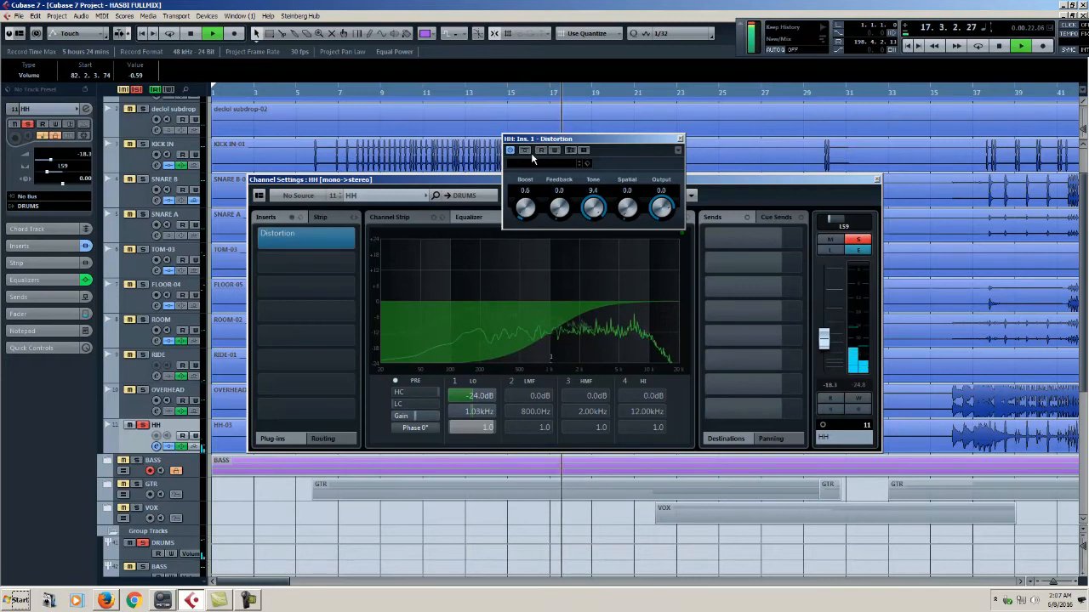
Lower HH's low equalizer band frequency to 988.4 Hz, close the channel and Distortion windows and stop playback.
drag(553, 365, 548, 371)
click(878, 184)
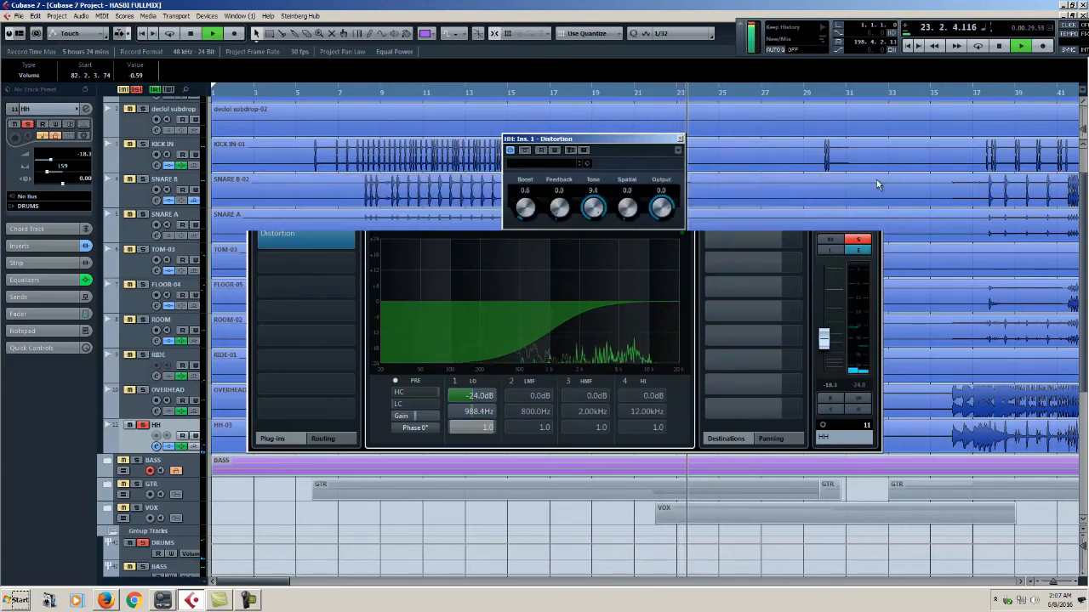
click(679, 138)
key(space)
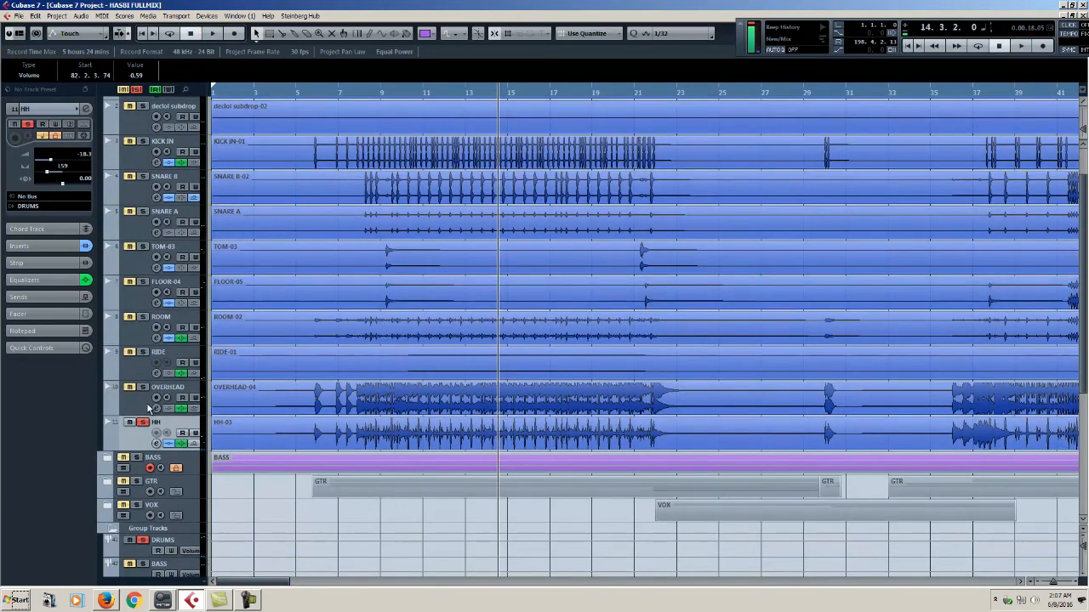
Solo the whole DRUMS folder instead of HH alone and move the playback position to bar 13.
scroll(192, 400, up, 2)
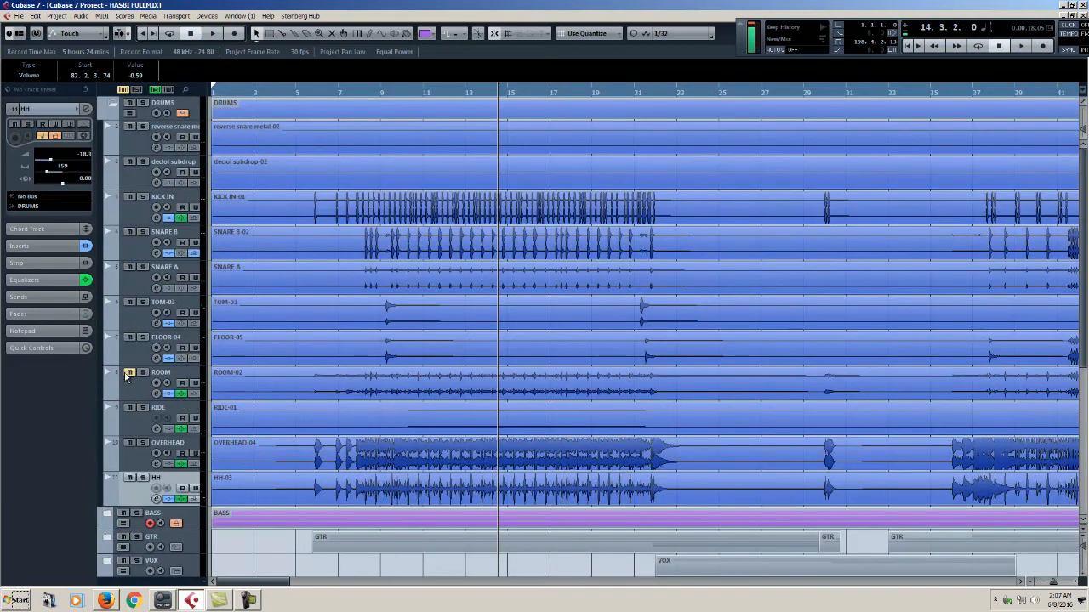
click(143, 103)
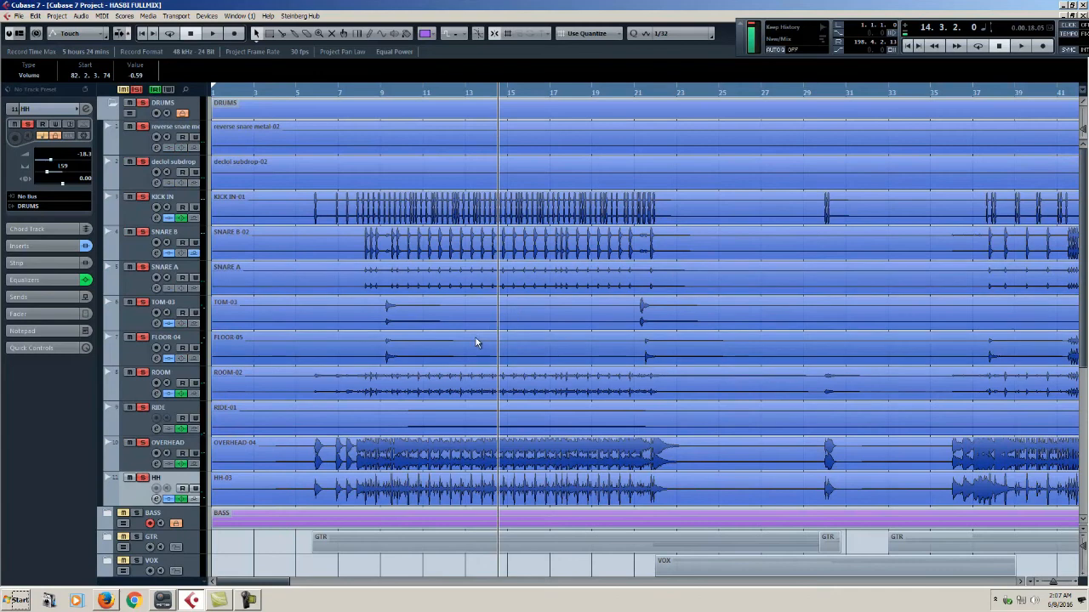
scroll(476, 341, down, 3)
click(472, 92)
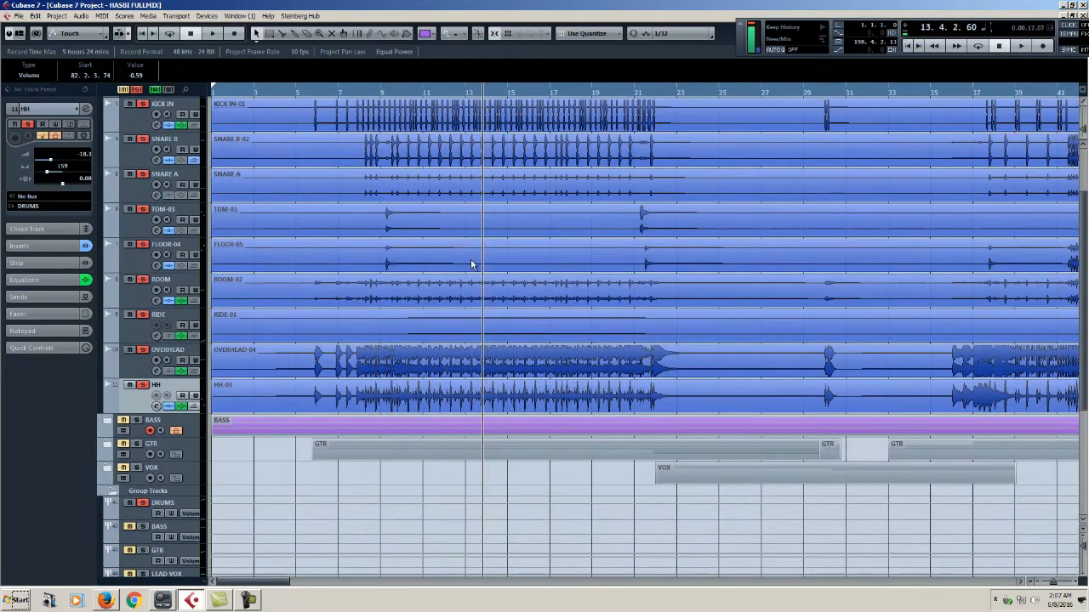
Open the DRUMS group's channel settings and bring up its iZotope Ozone 5 Imager insert beside them.
scroll(461, 393, down, 7)
click(154, 284)
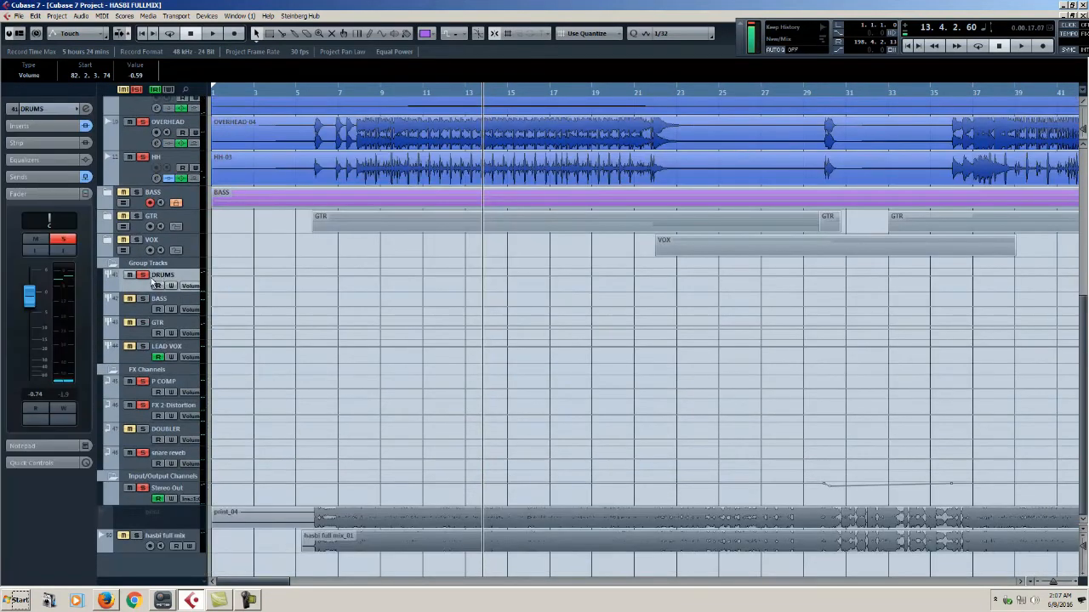
click(86, 110)
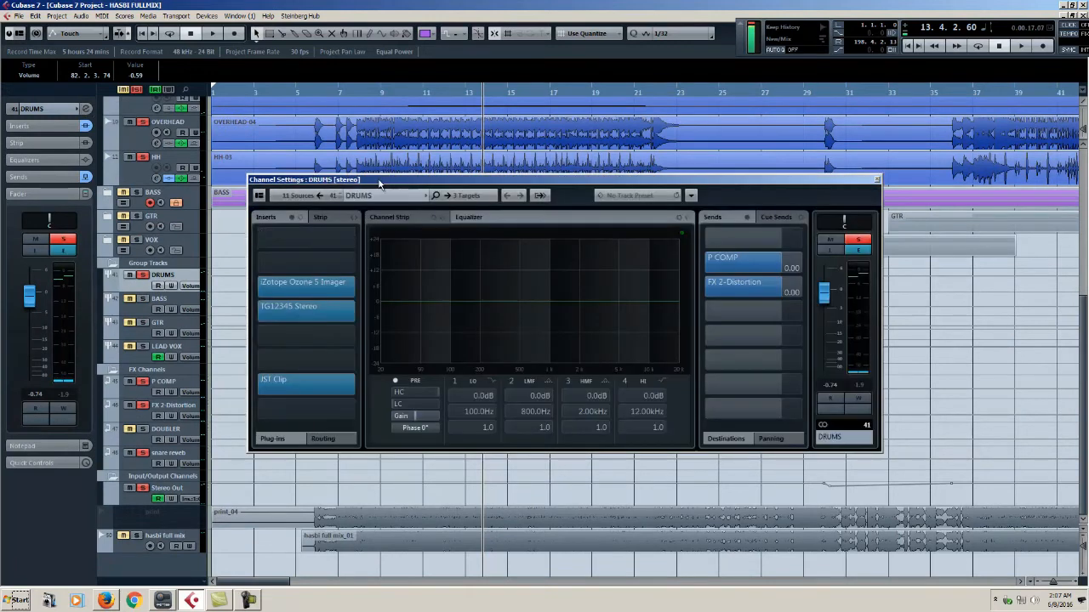
drag(380, 183, 425, 183)
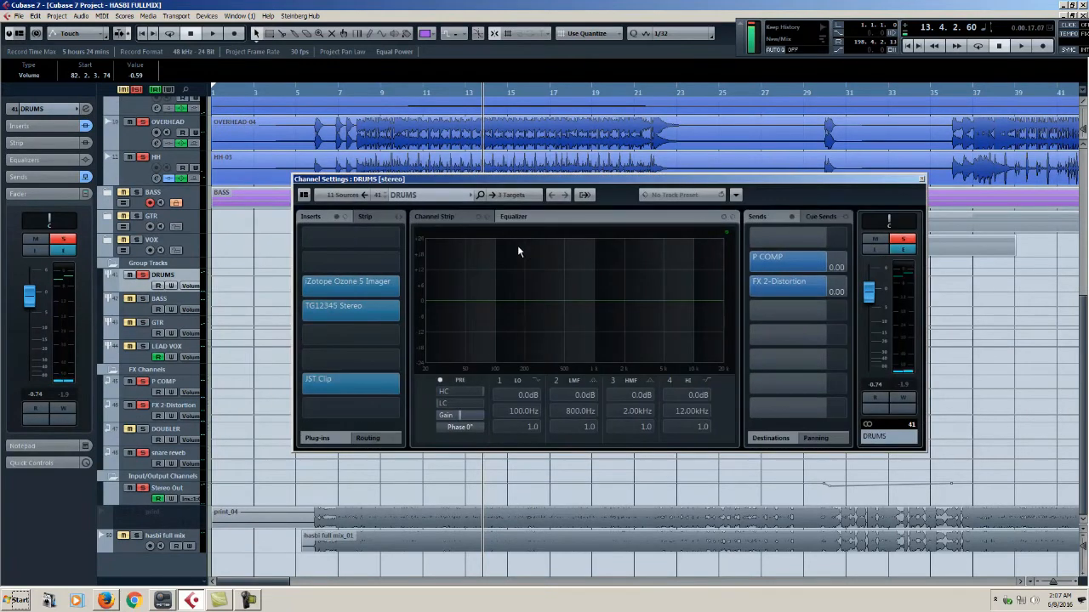
click(368, 288)
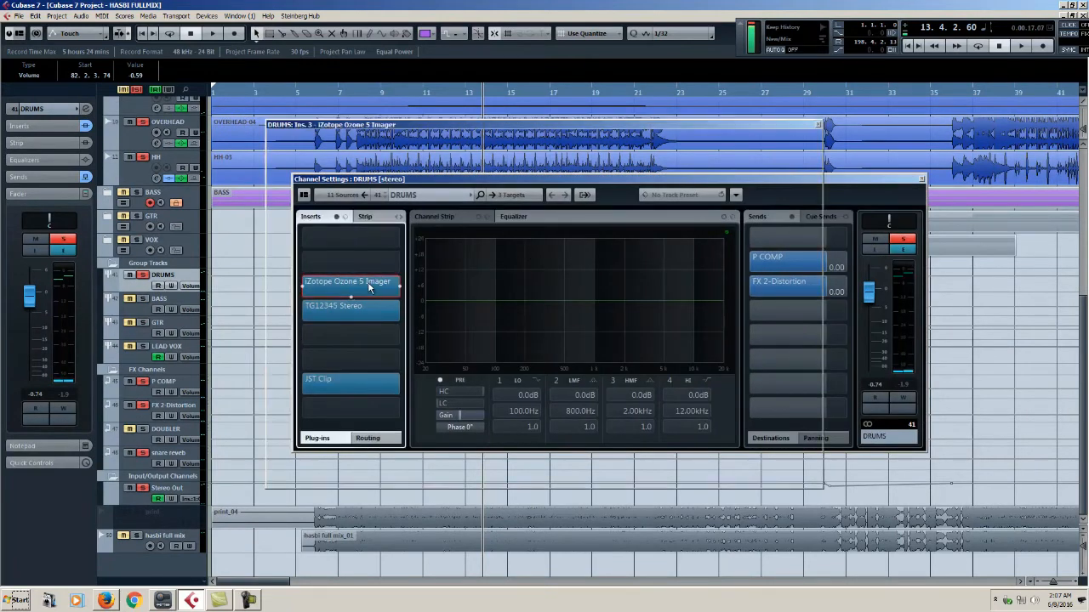
drag(477, 136, 627, 145)
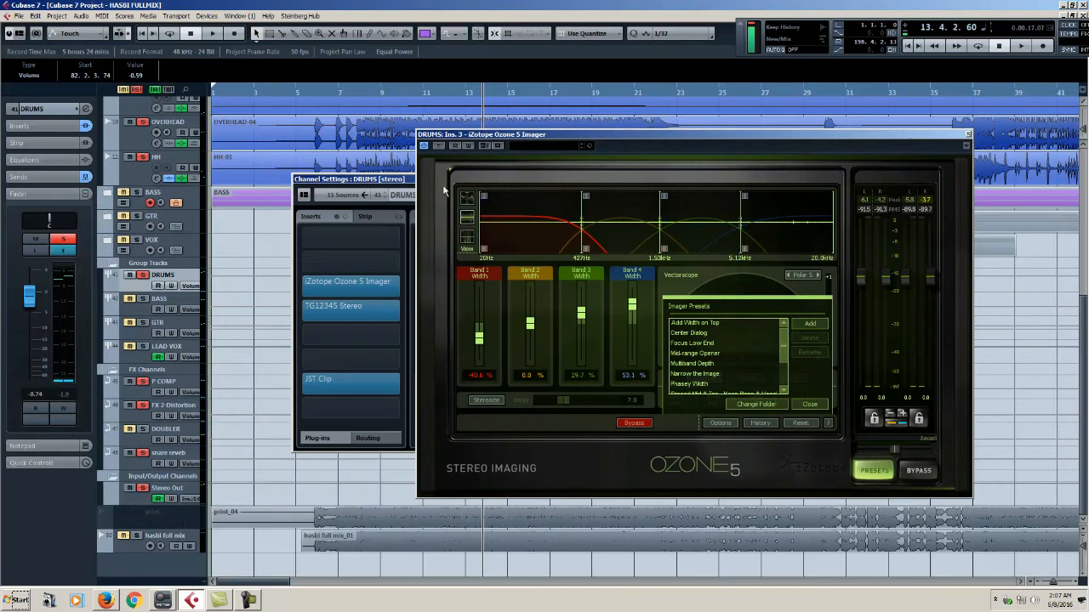
Demonstrate widening and narrowing the Band 1 Width in the Ozone 5 Imager, leave it narrowed and close the plug-in.
key(space)
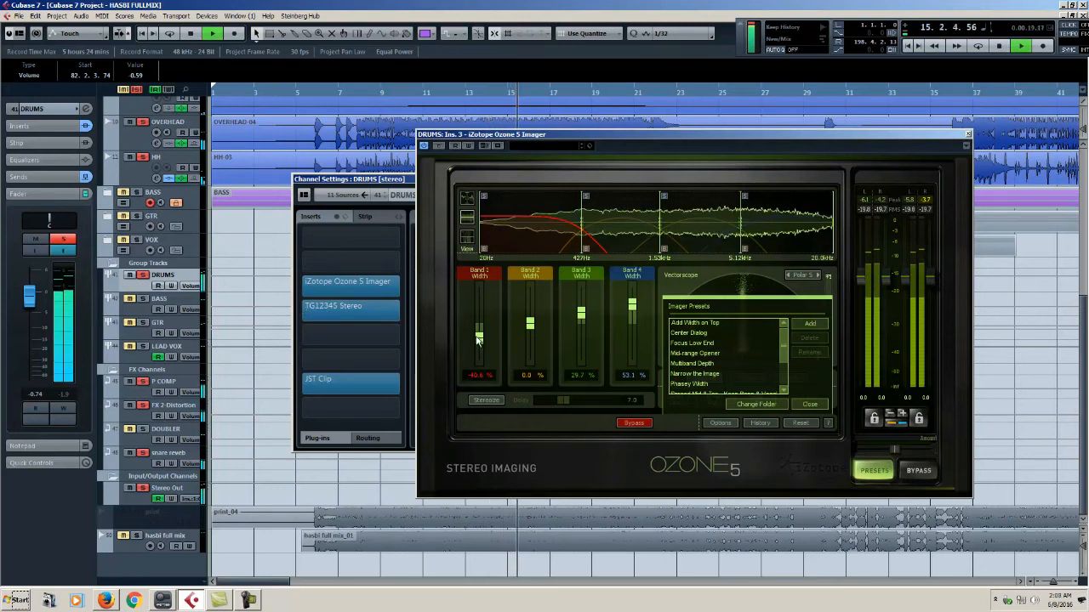
drag(481, 340, 482, 300)
drag(480, 303, 485, 372)
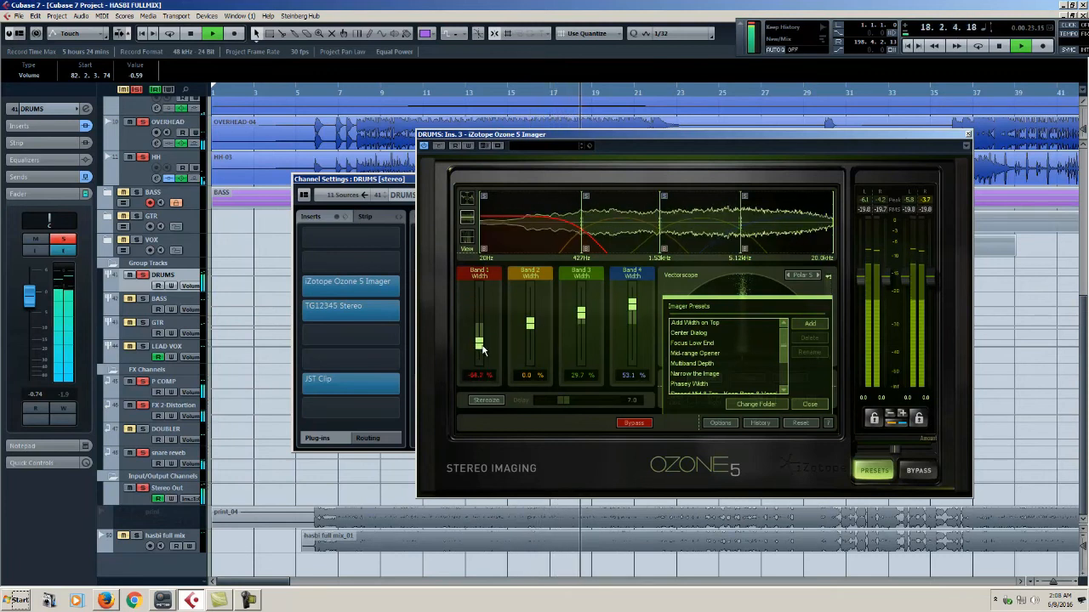
key(space)
drag(486, 373, 479, 313)
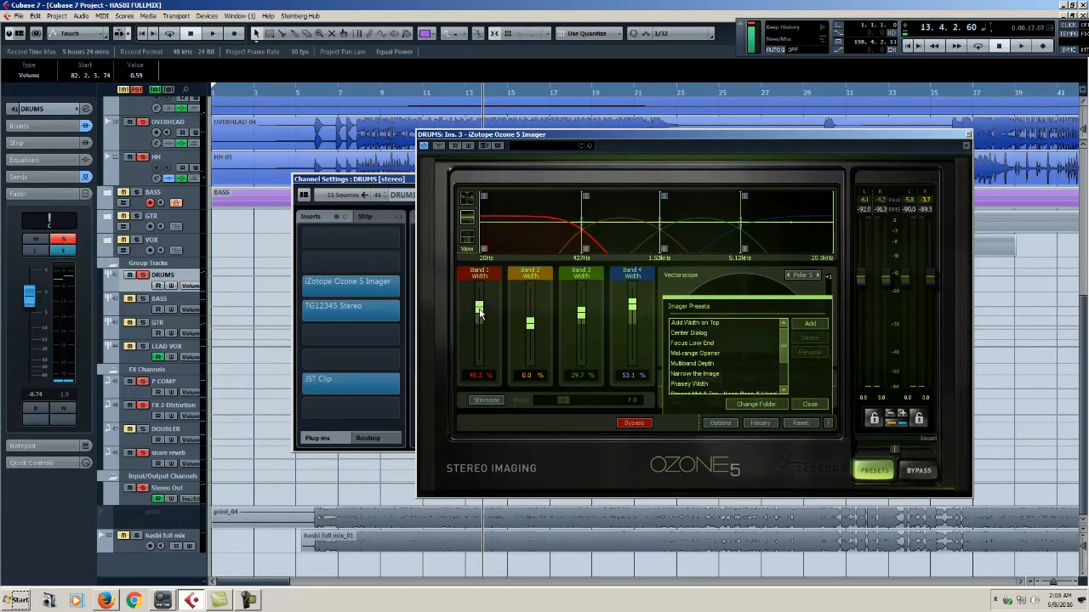
drag(479, 313, 482, 356)
click(968, 135)
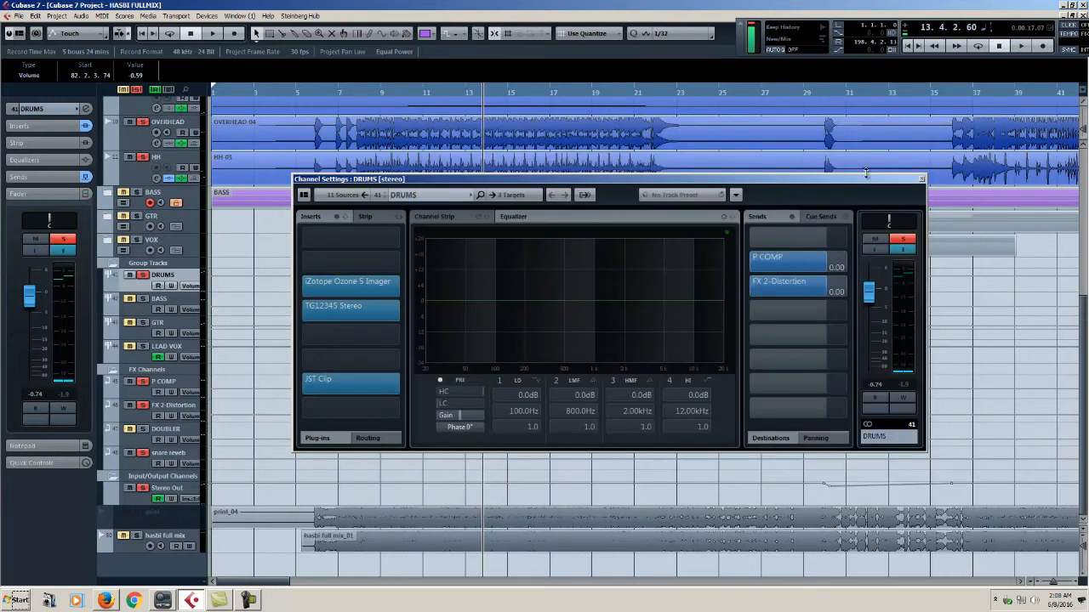
Bring up the DRUMS group's TG12345 Stereo insert, look over its dynamics and EQ controls, and close it.
click(372, 310)
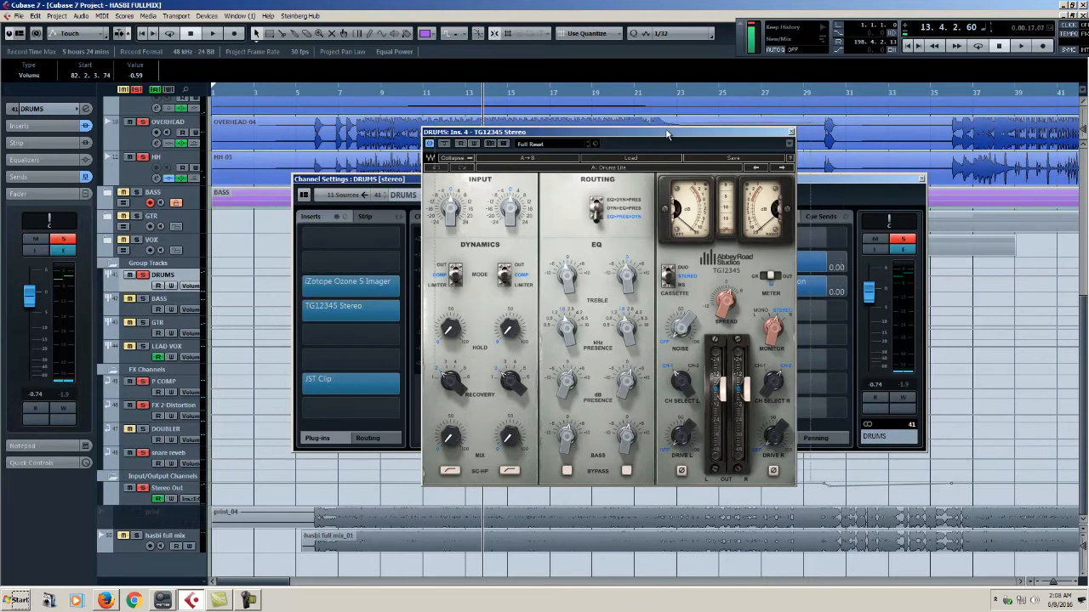
drag(651, 131, 665, 129)
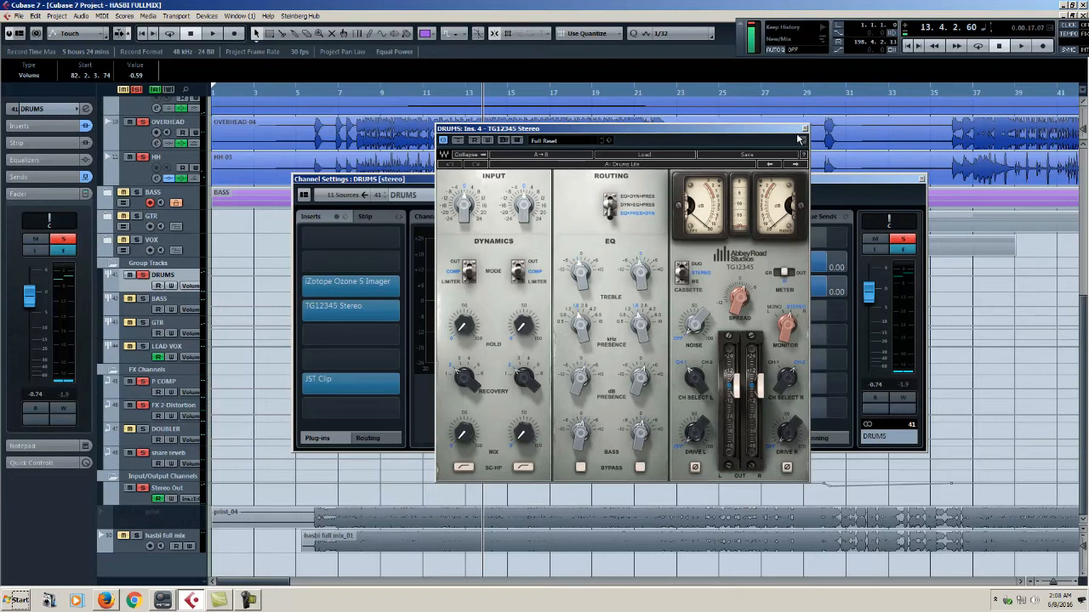
mouse_move(642, 281)
click(642, 441)
click(804, 128)
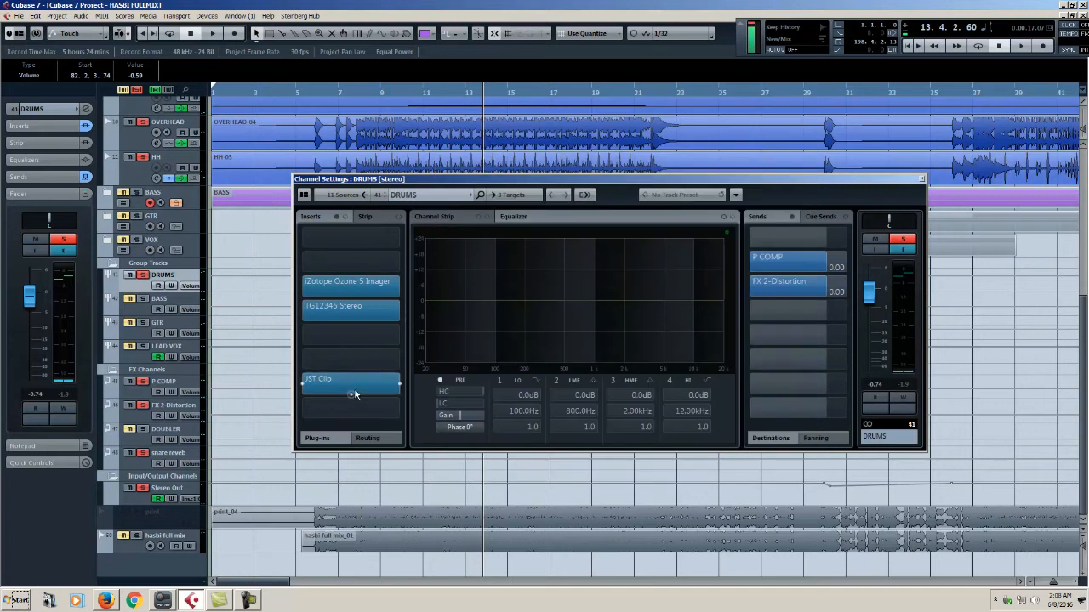
Inspect the JST Clip insert on the DRUMS group, close it and reposition the channel settings window.
click(355, 394)
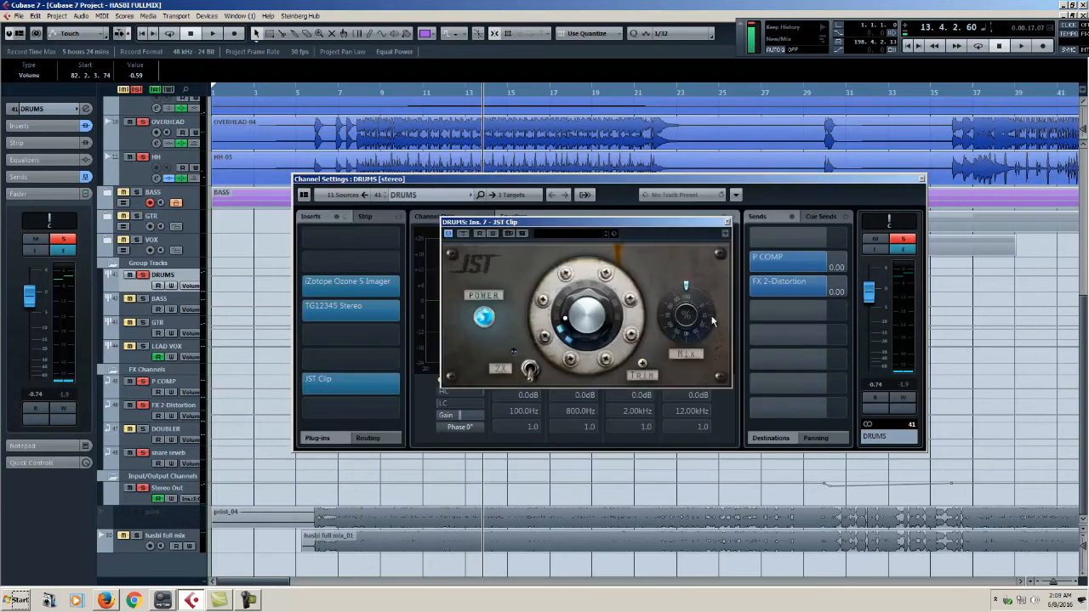
click(727, 222)
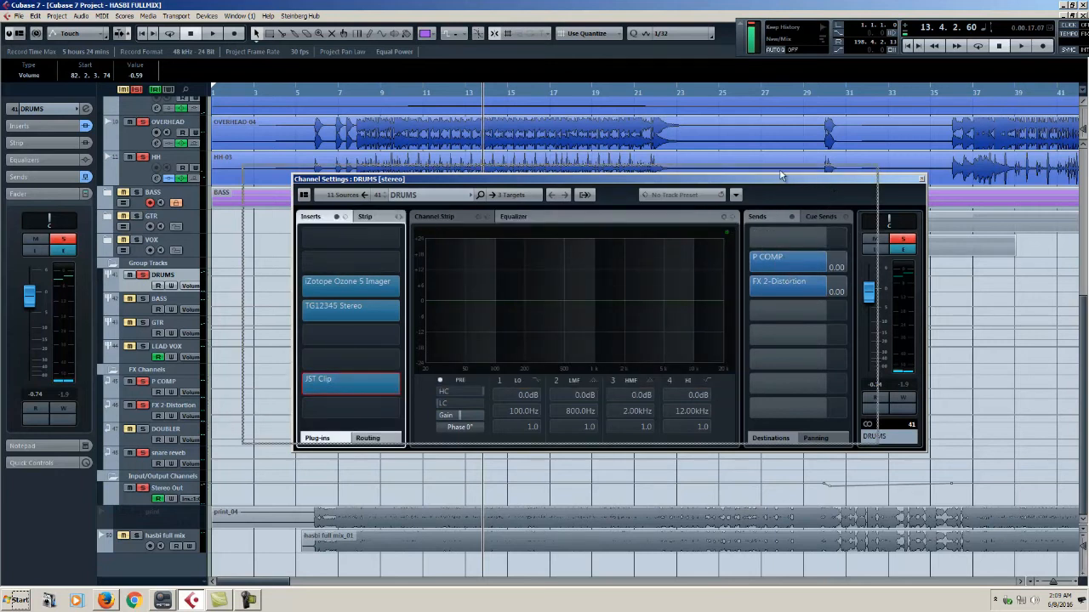
drag(829, 190, 780, 182)
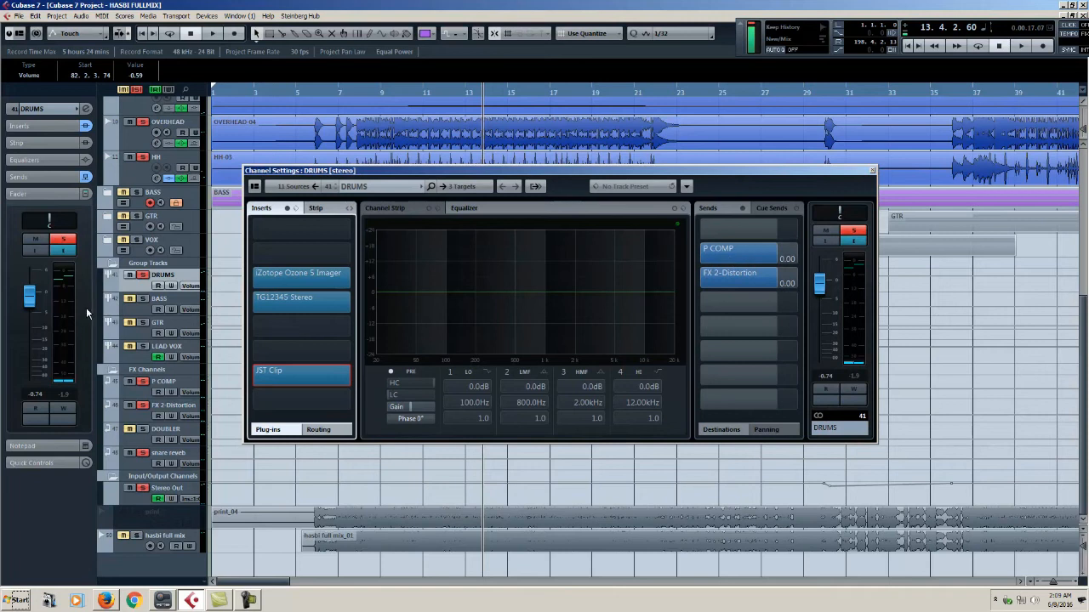
Examine the threshold, make-up, release, attack and ratio controls of the P COMP channel's SSLComp Stereo insert and close the plug-in.
click(180, 389)
click(311, 225)
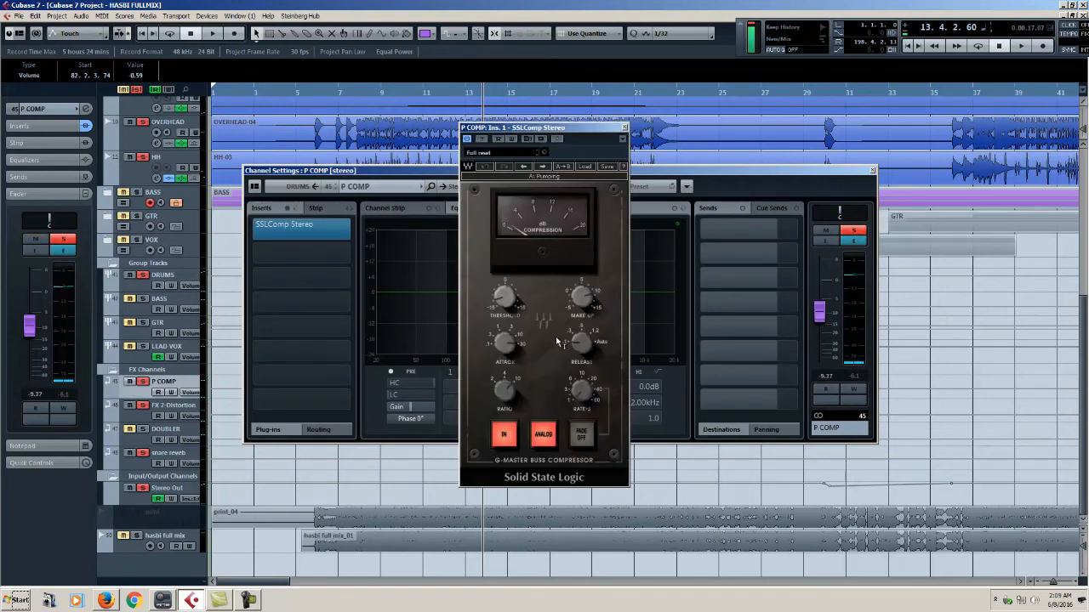
click(507, 296)
drag(584, 302, 583, 300)
click(582, 343)
click(509, 345)
click(506, 393)
click(625, 128)
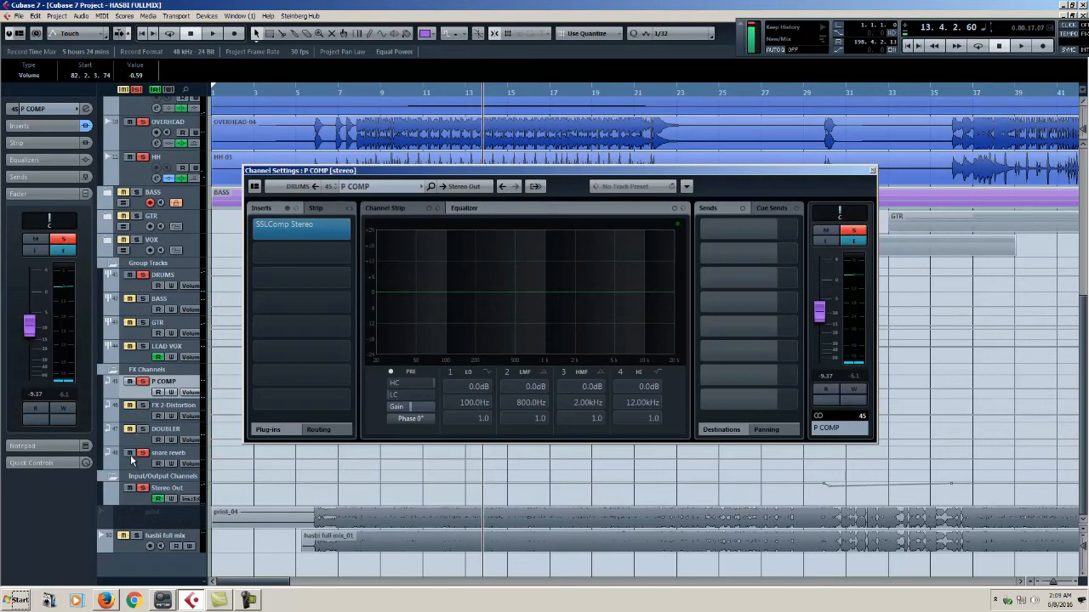
Play the drums and compare them with the P COMP channel muted and unmuted, then stop playback.
key(space)
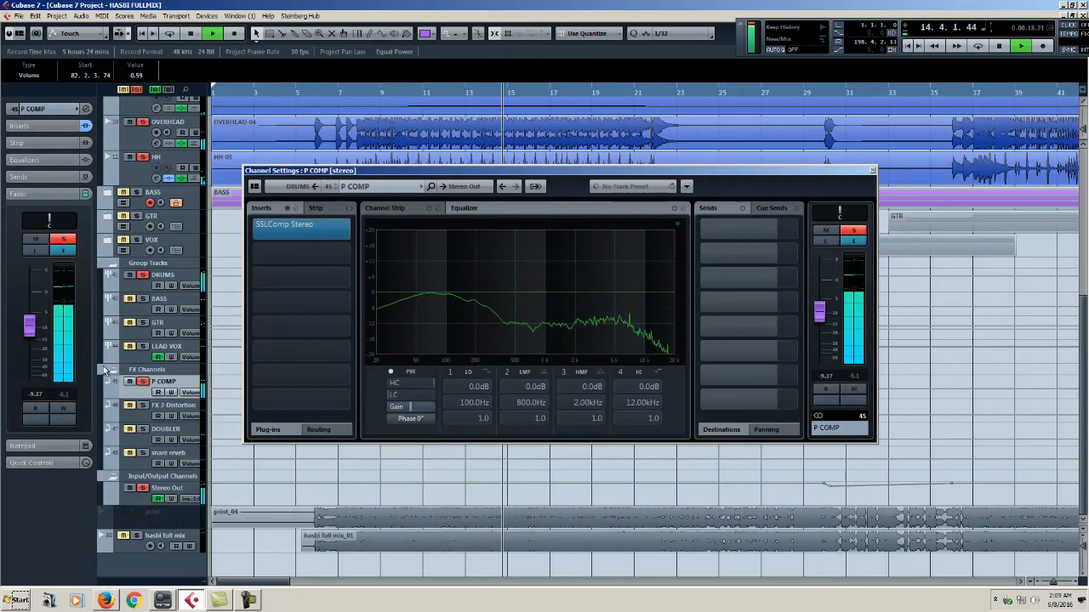
click(826, 231)
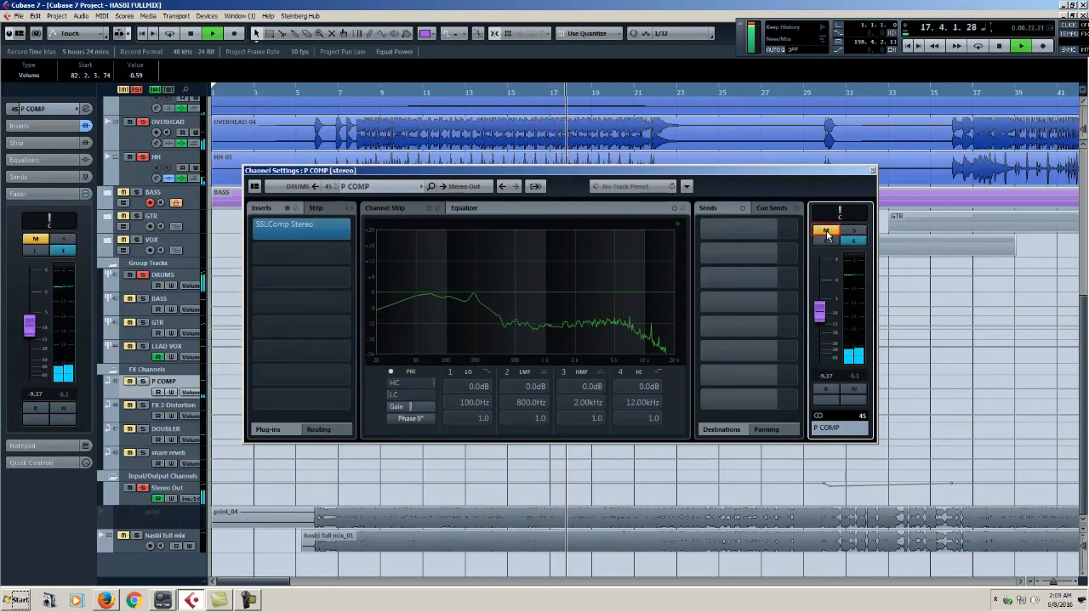
click(826, 233)
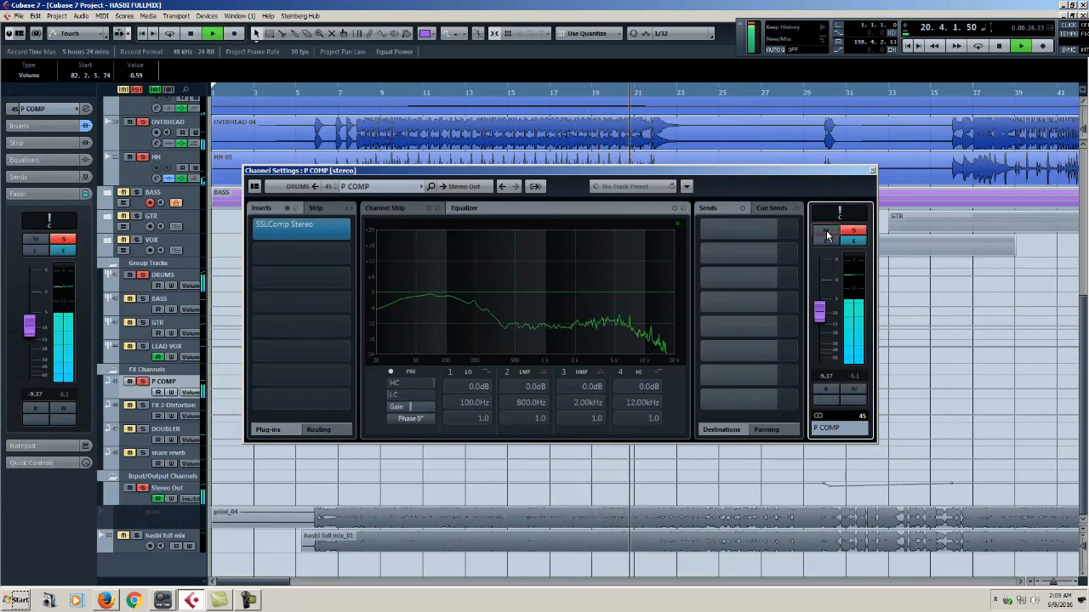
key(space)
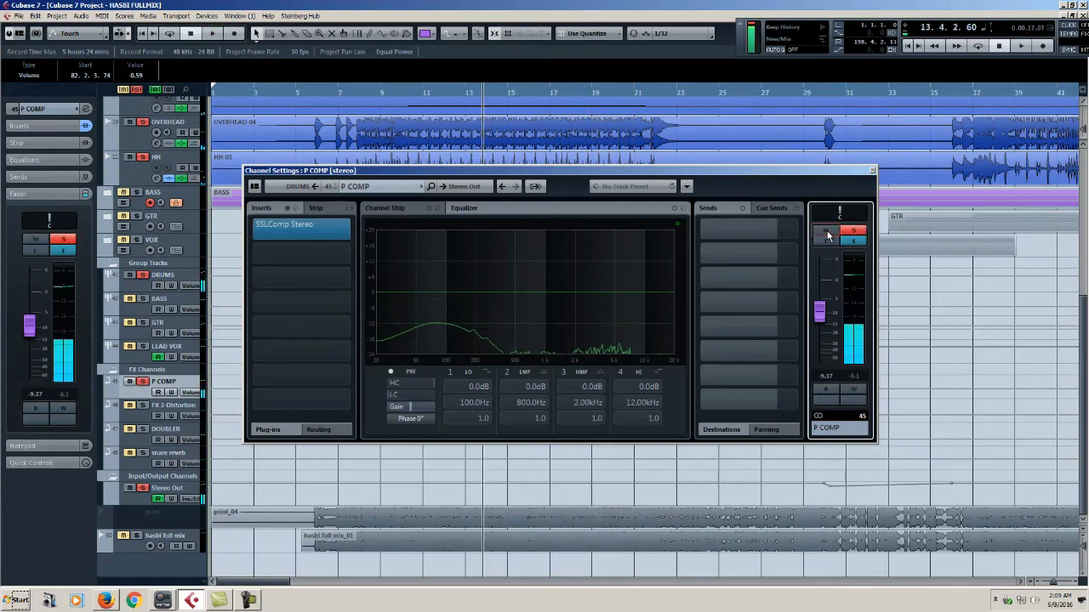
Adjust the P COMP volume fader to -8.21 during playback, close its channel settings and stop playback.
drag(820, 311, 819, 334)
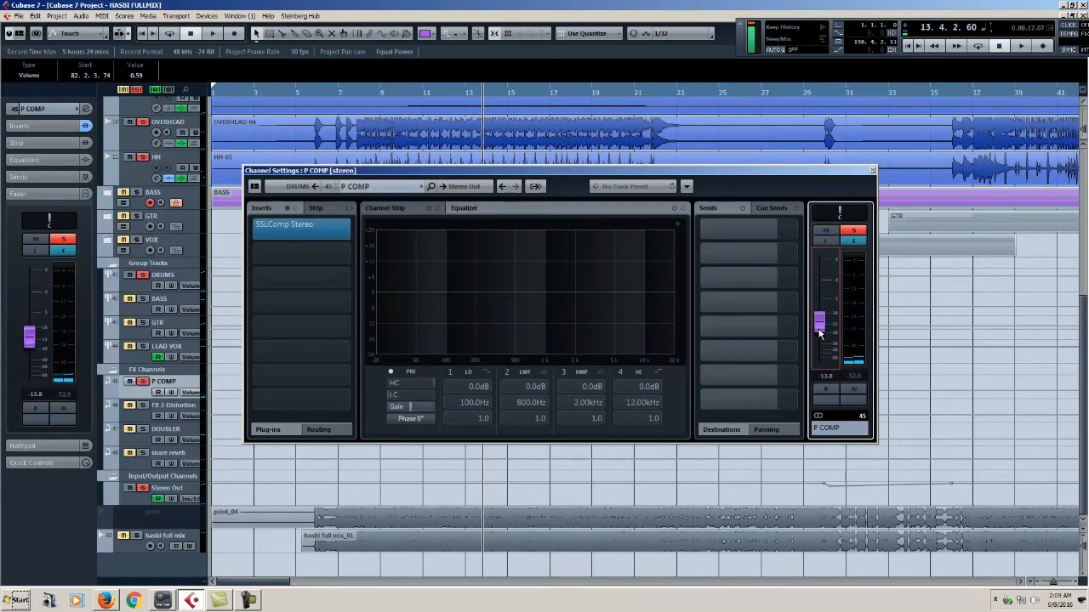
key(space)
drag(820, 333, 822, 315)
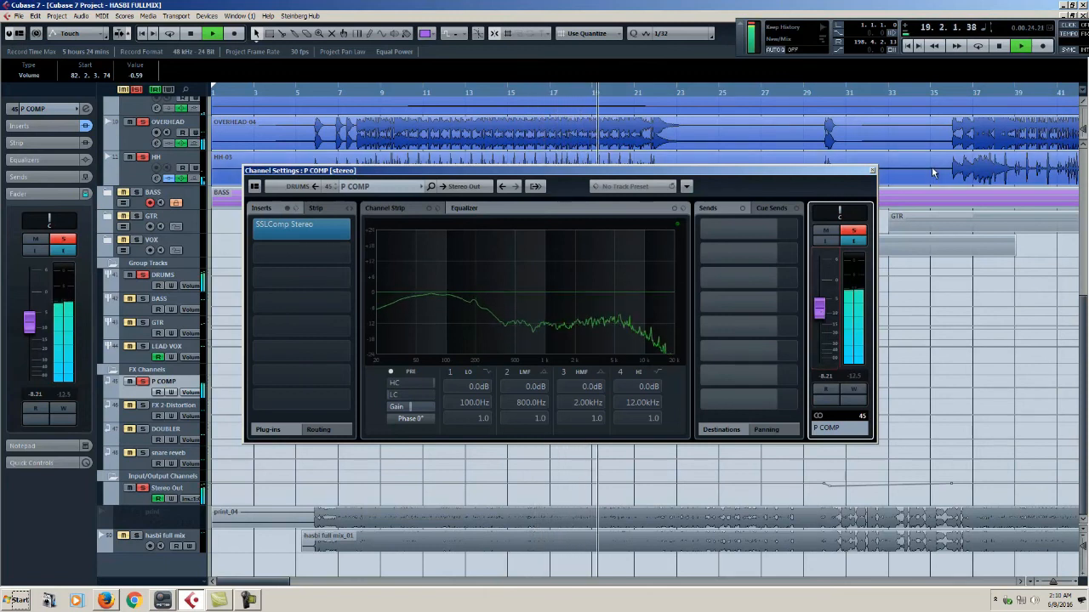
click(872, 170)
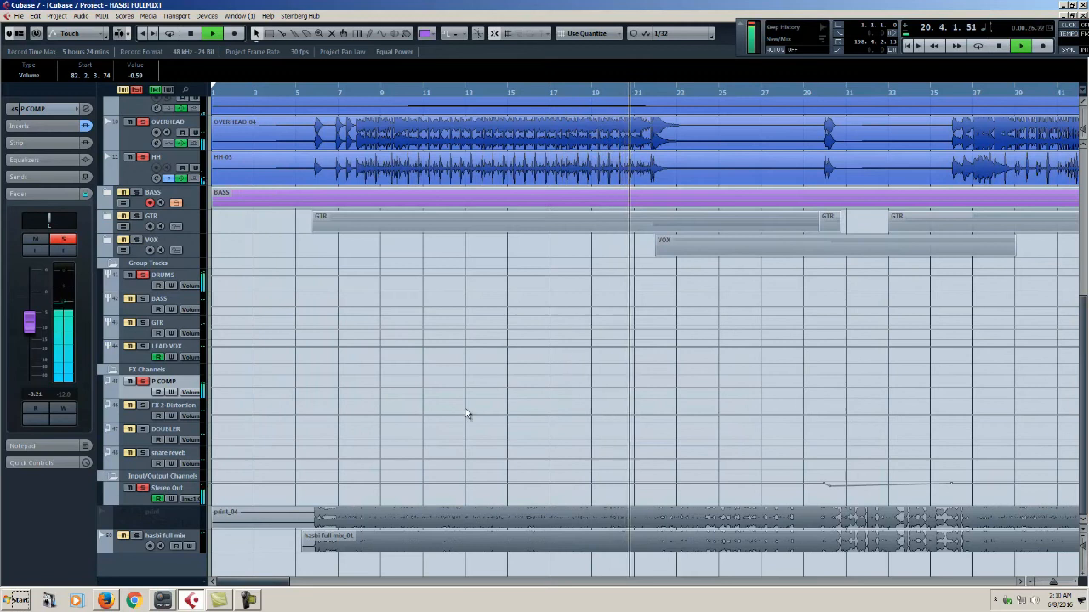
key(space)
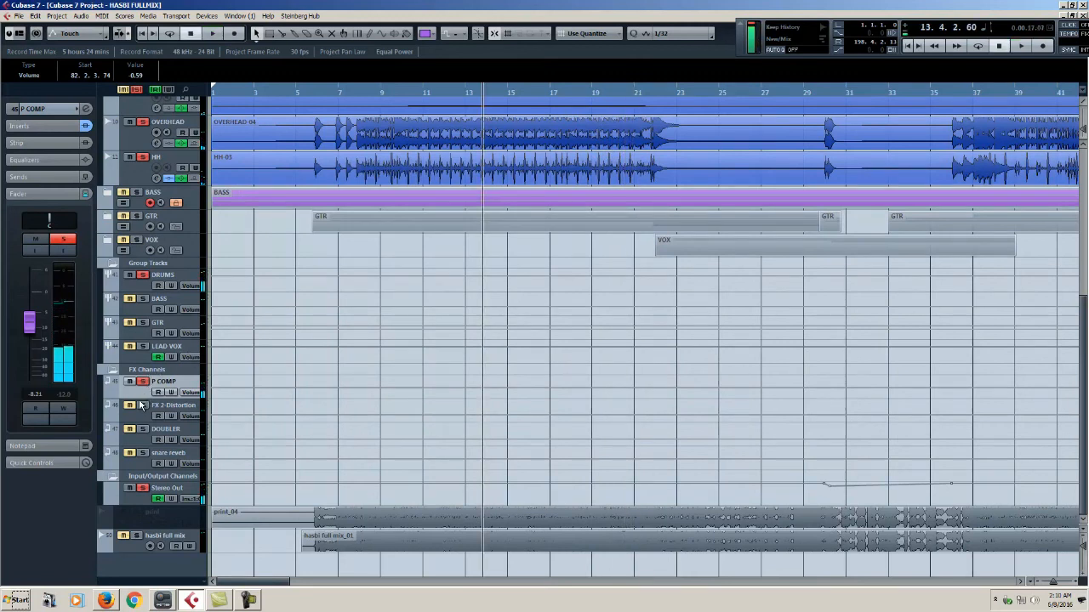
Solo the FX 2-Distortion channel, point out its send in the DRUMS group's channel settings and close the window.
click(169, 408)
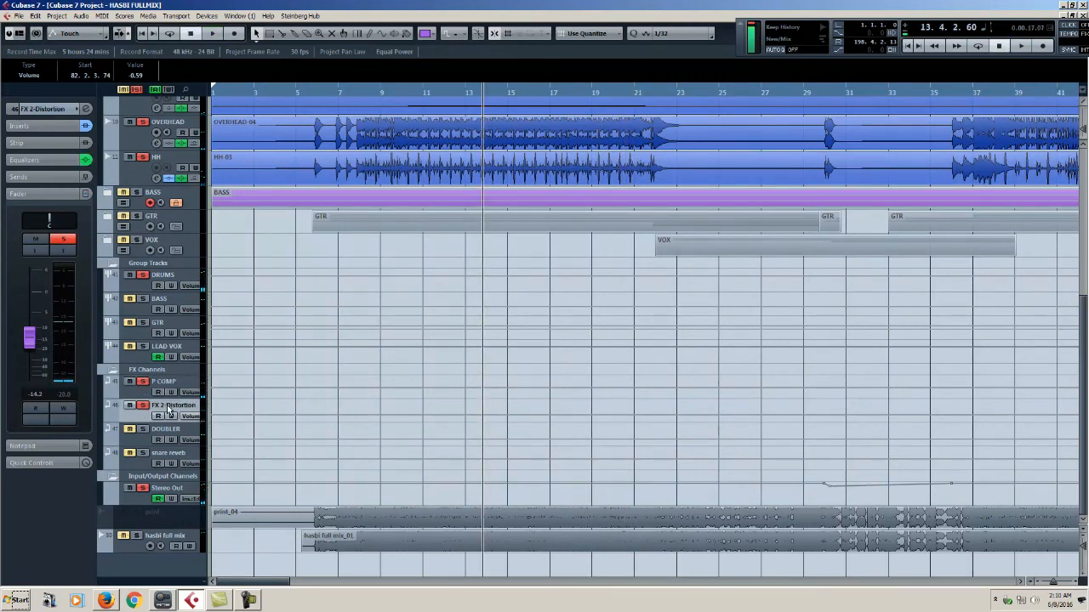
click(176, 280)
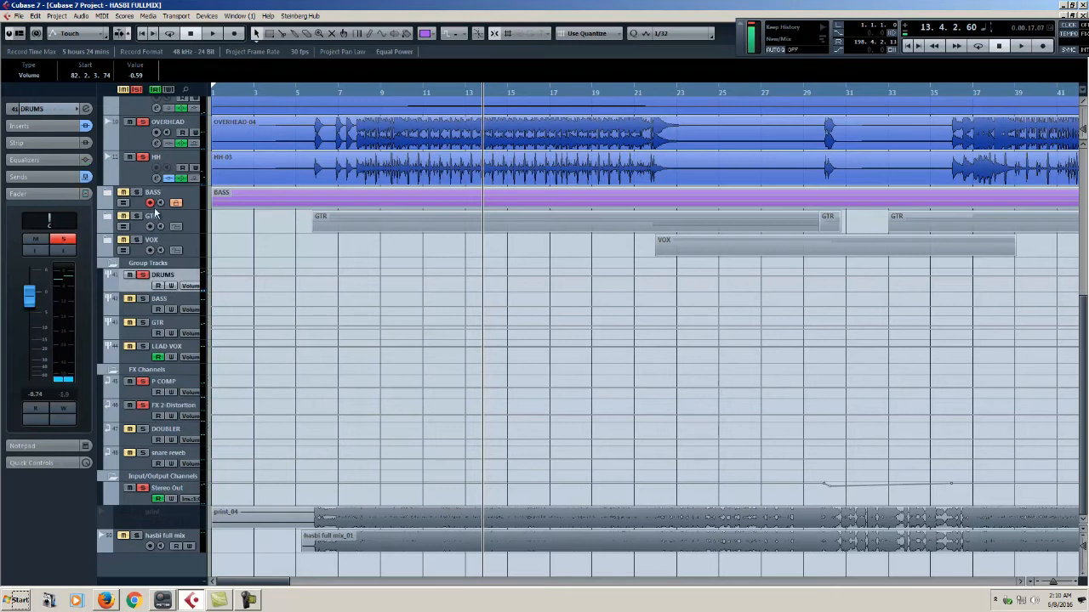
click(87, 109)
click(742, 274)
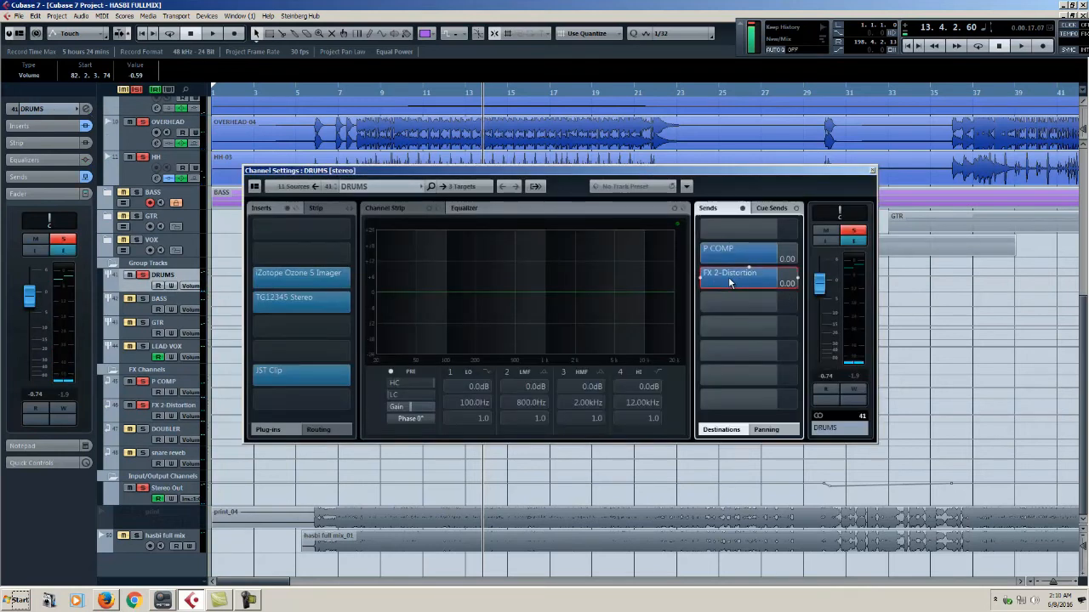
click(753, 329)
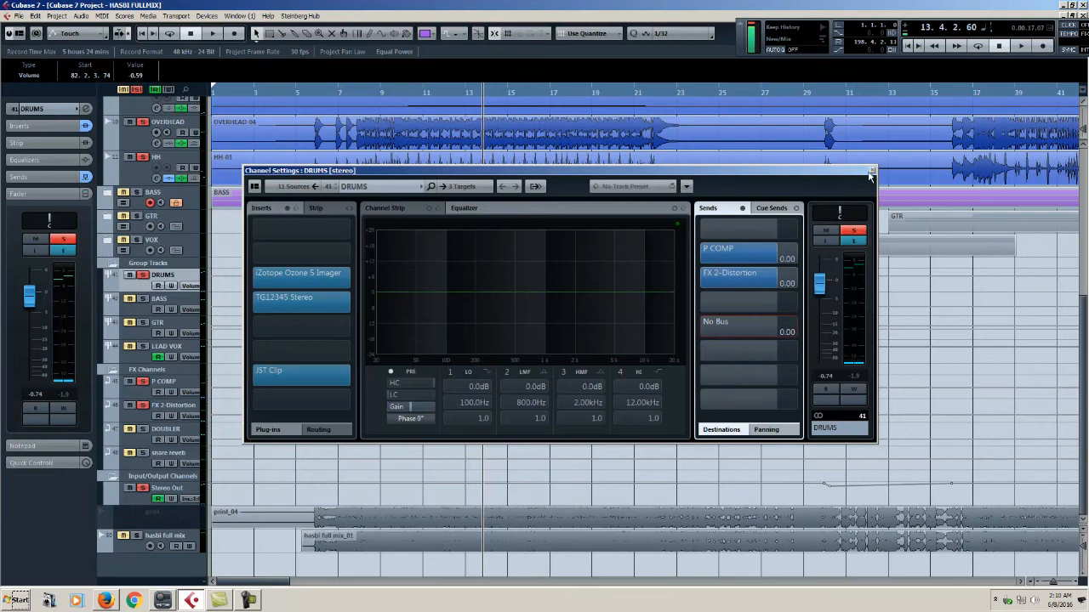
click(870, 173)
Show the FX 2-Distortion channel's equalizer curve and Distortion insert, and close the channel settings while leaving the plug-in open.
click(173, 406)
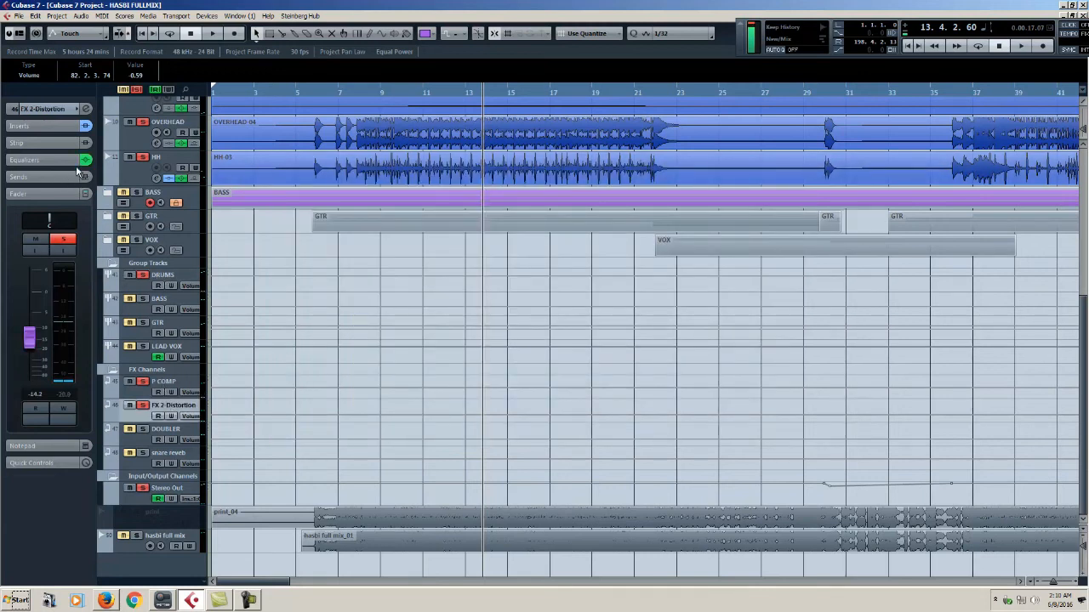
click(87, 109)
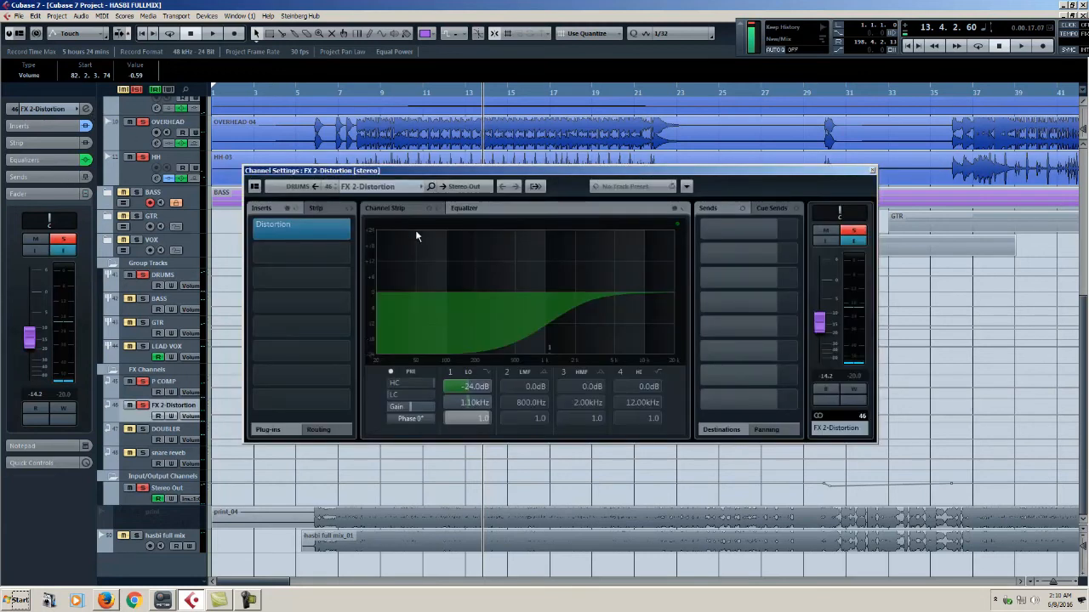
click(290, 224)
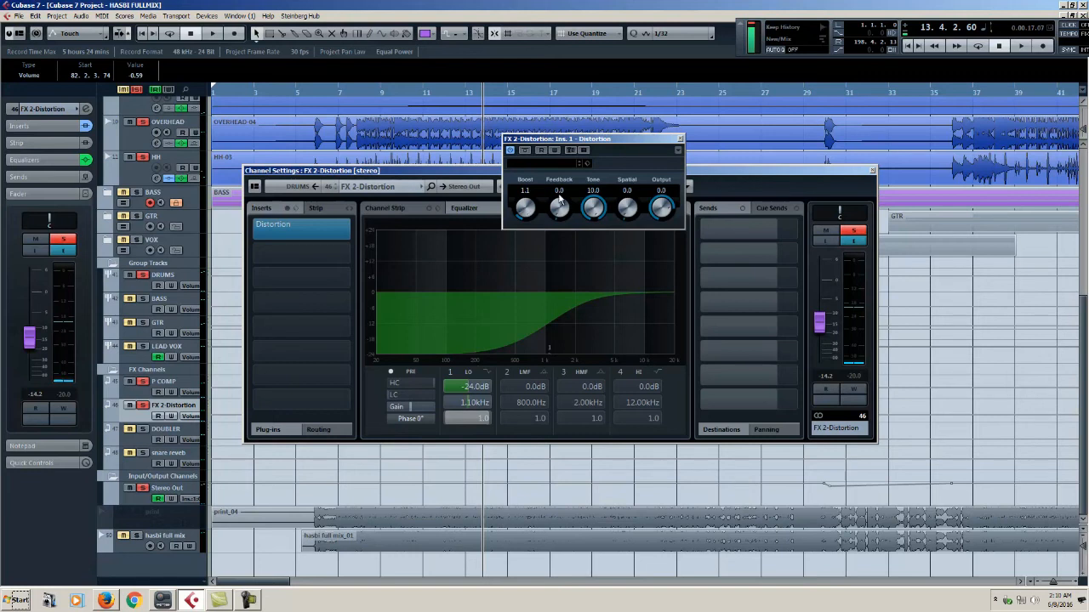
click(399, 166)
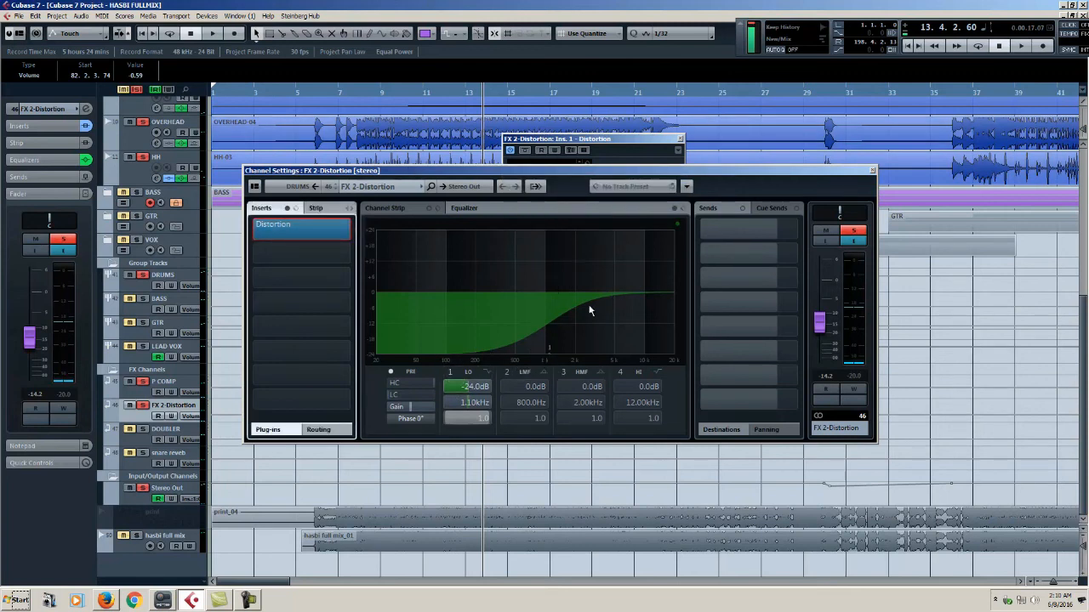
click(872, 170)
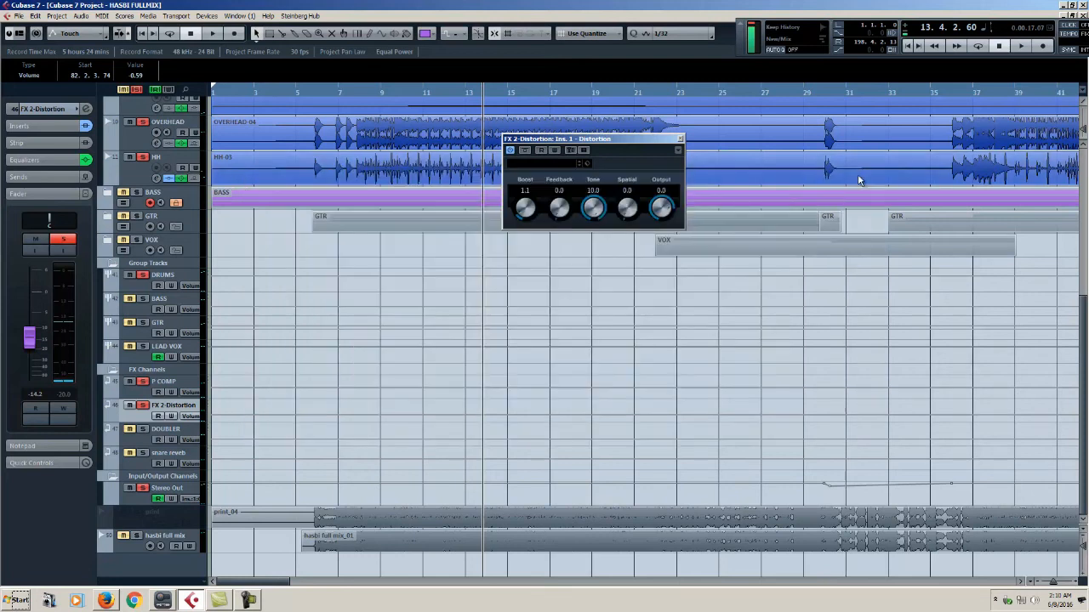
Demonstrate FX 2-Distortion during playback by raising its fader from minimum to about -11.3 and toggling its mute.
drag(40, 343, 34, 385)
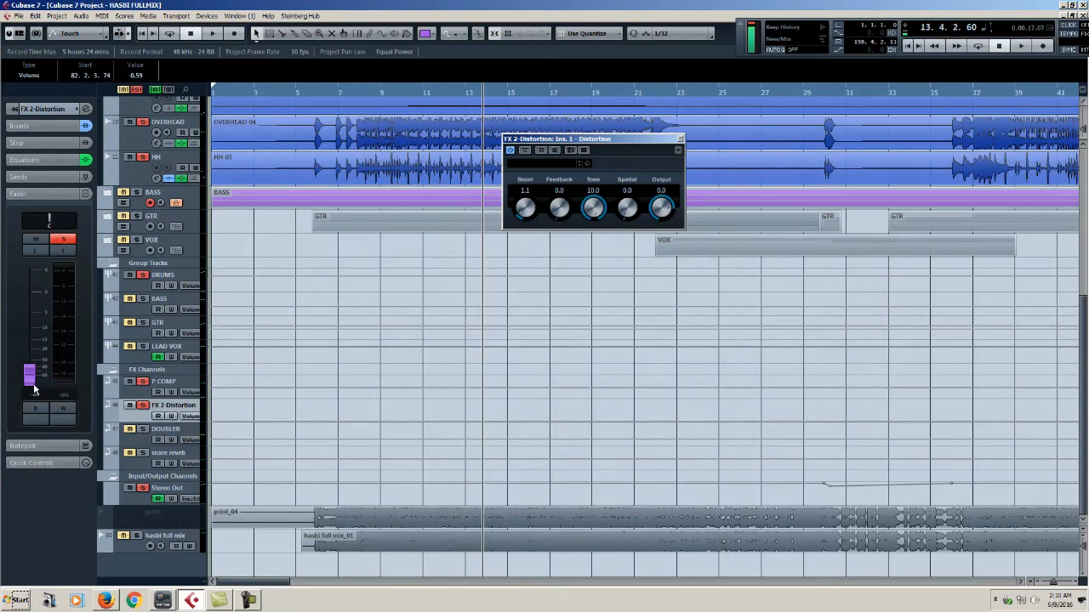
key(space)
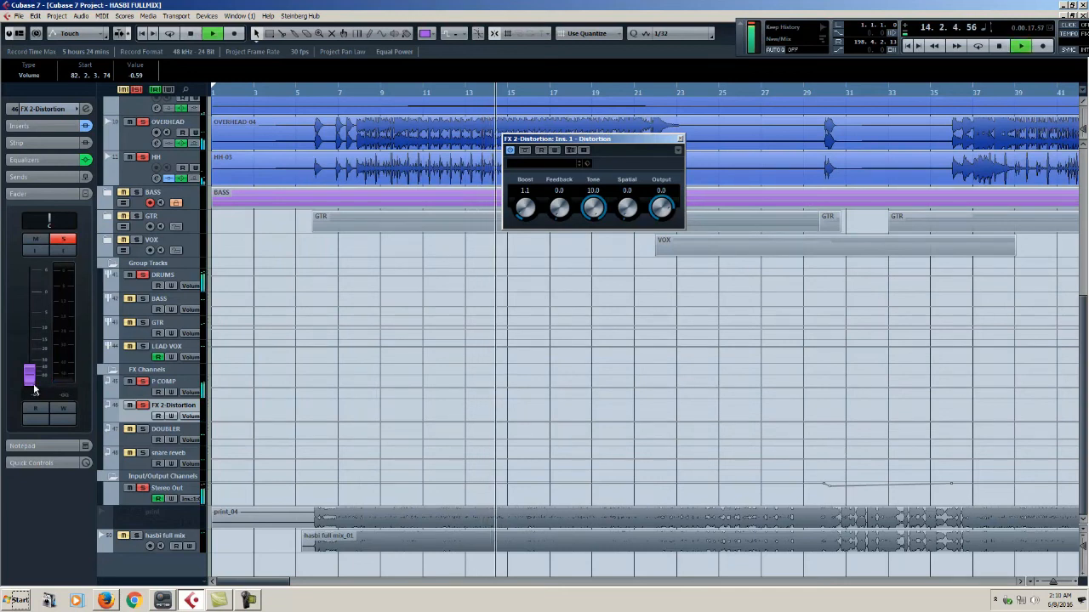
drag(34, 387, 34, 342)
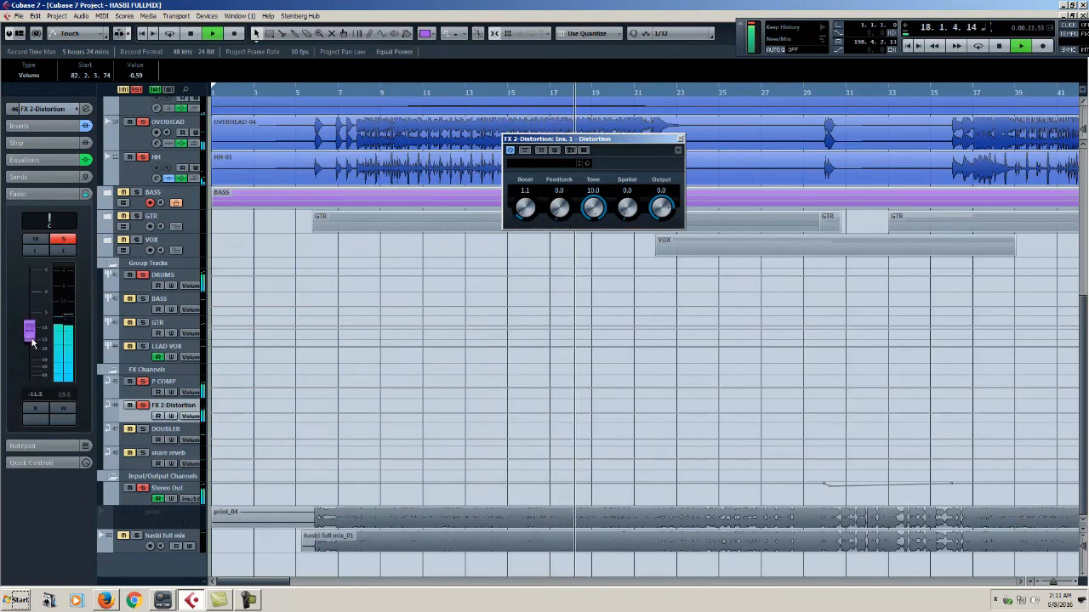
click(129, 406)
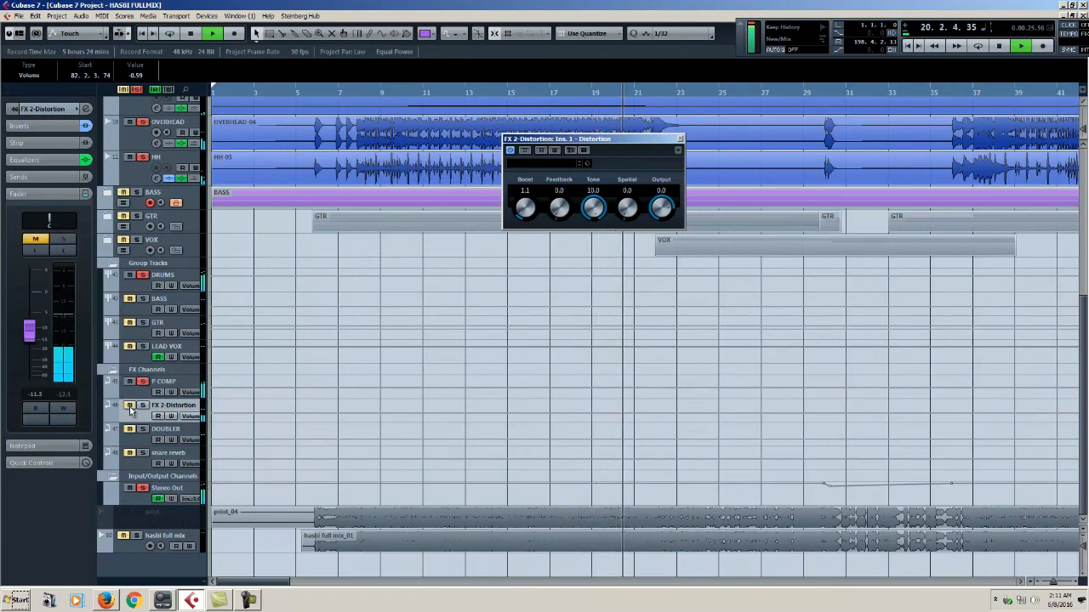
click(129, 406)
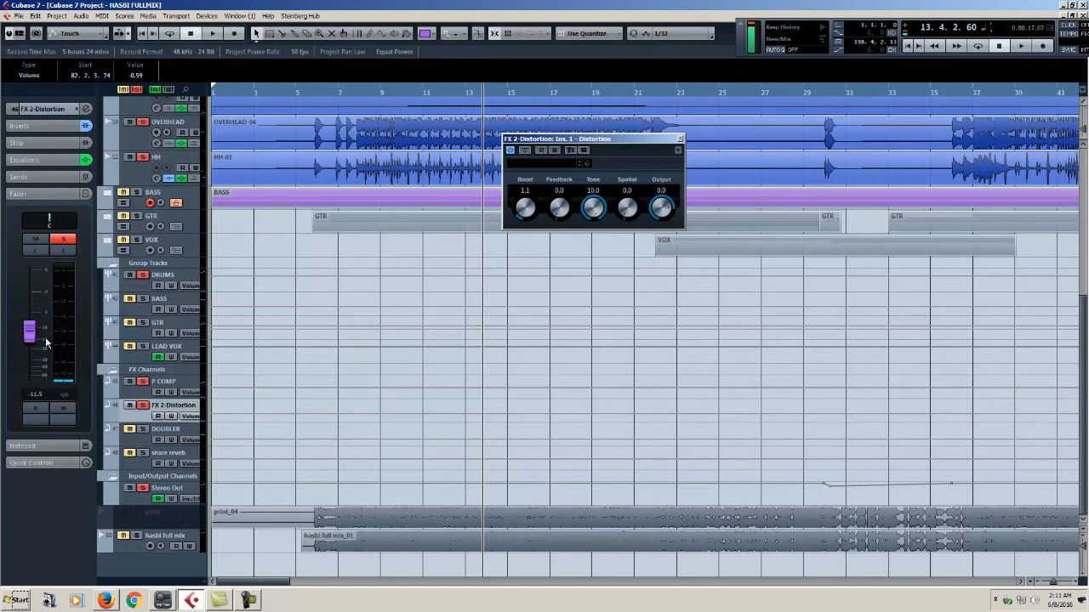
Solo the snare reveb channel, show SNARE B's send to it in the channel settings and close the window.
click(173, 457)
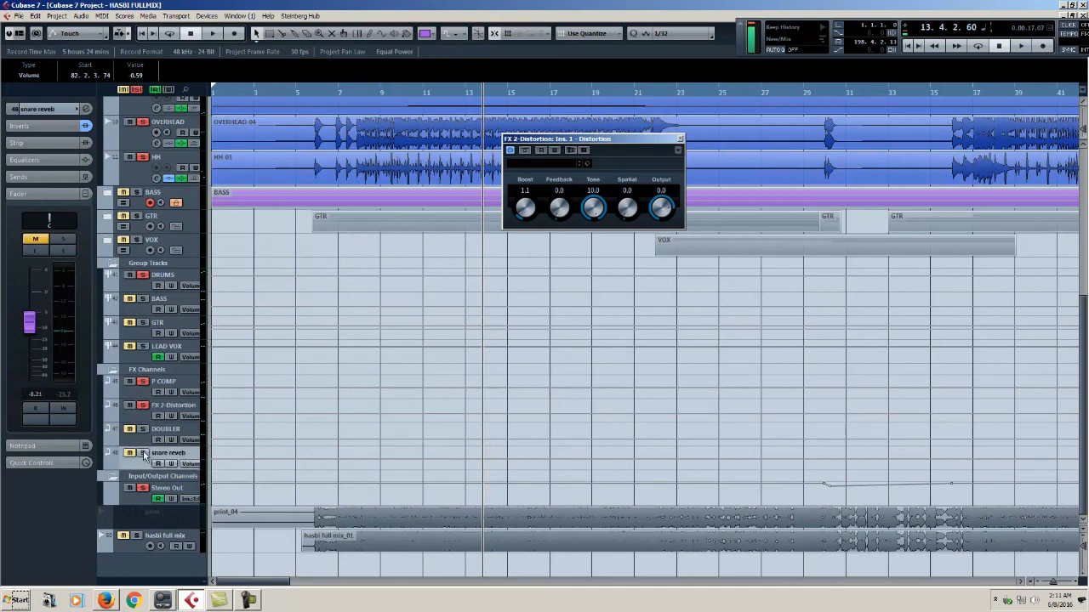
scroll(287, 451, up, 5)
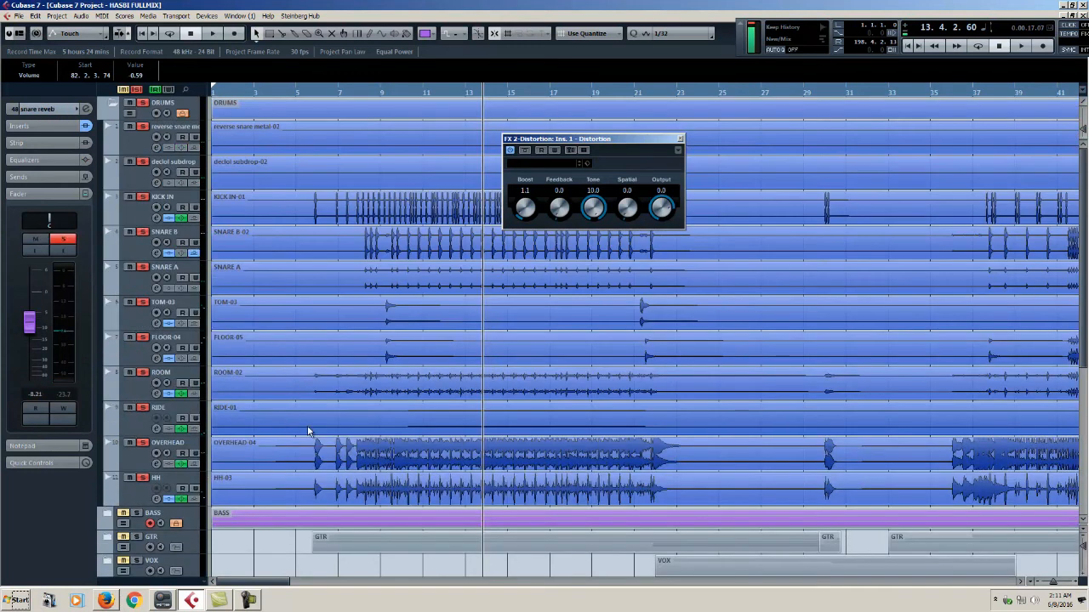
click(154, 253)
click(156, 254)
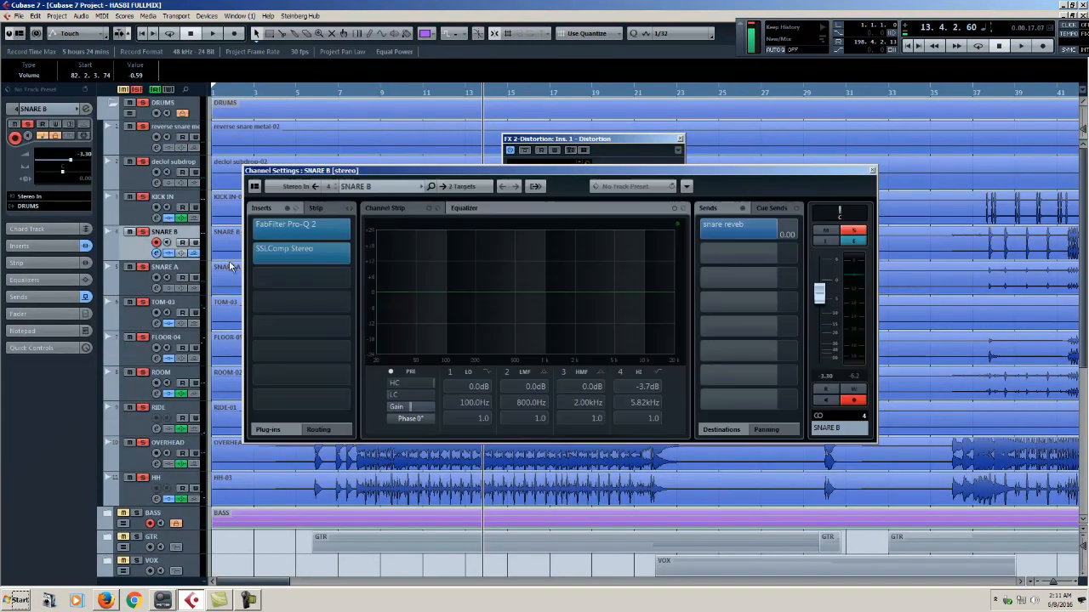
click(872, 173)
scroll(513, 398, down, 5)
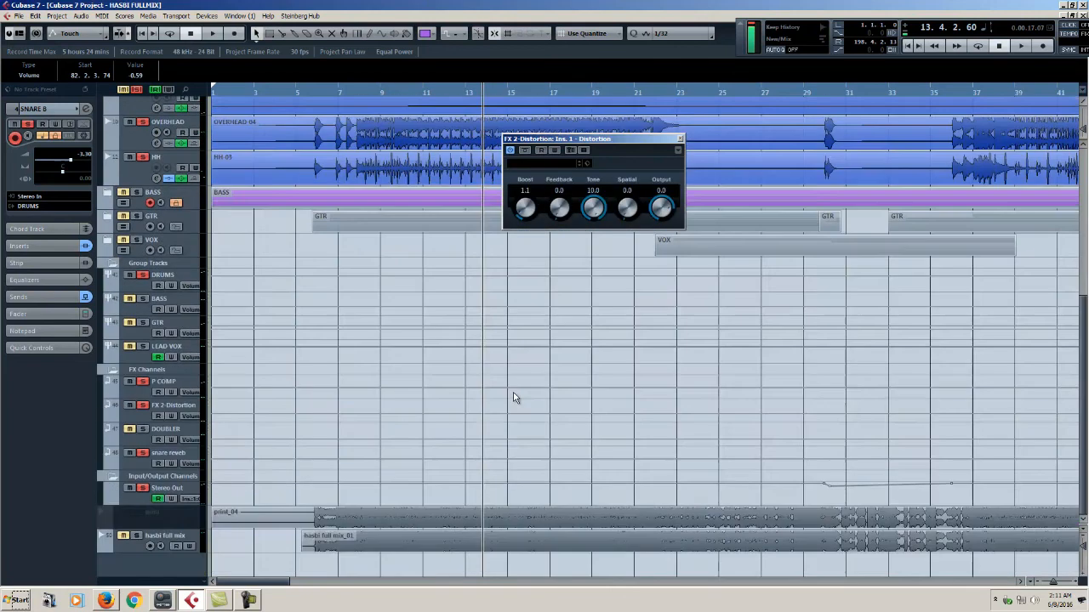
Check the RoomWorks insert in the snare reveb channel's settings and close the window.
click(174, 459)
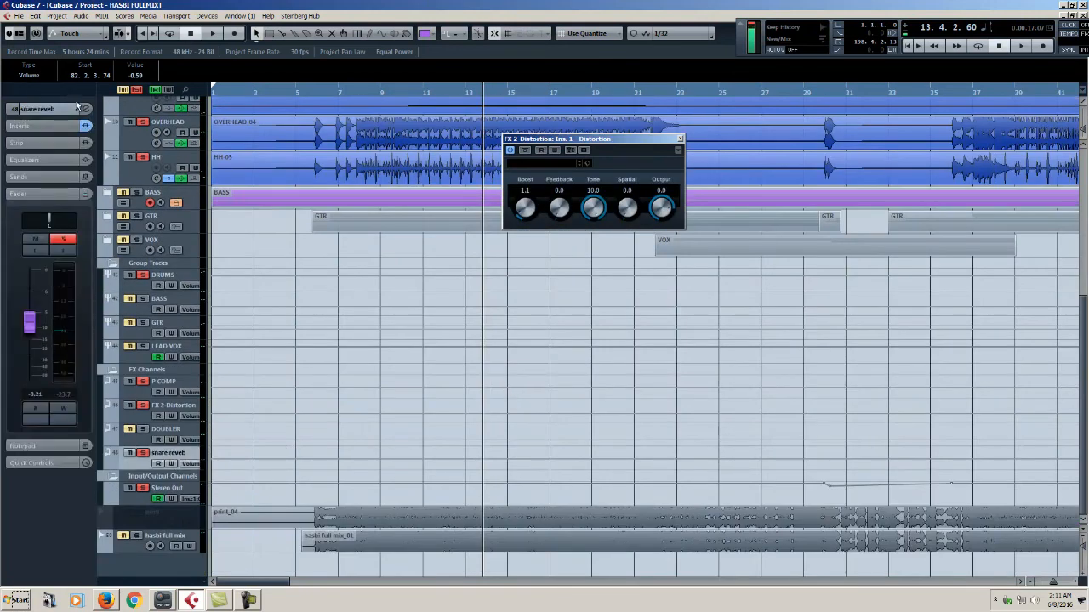
click(86, 109)
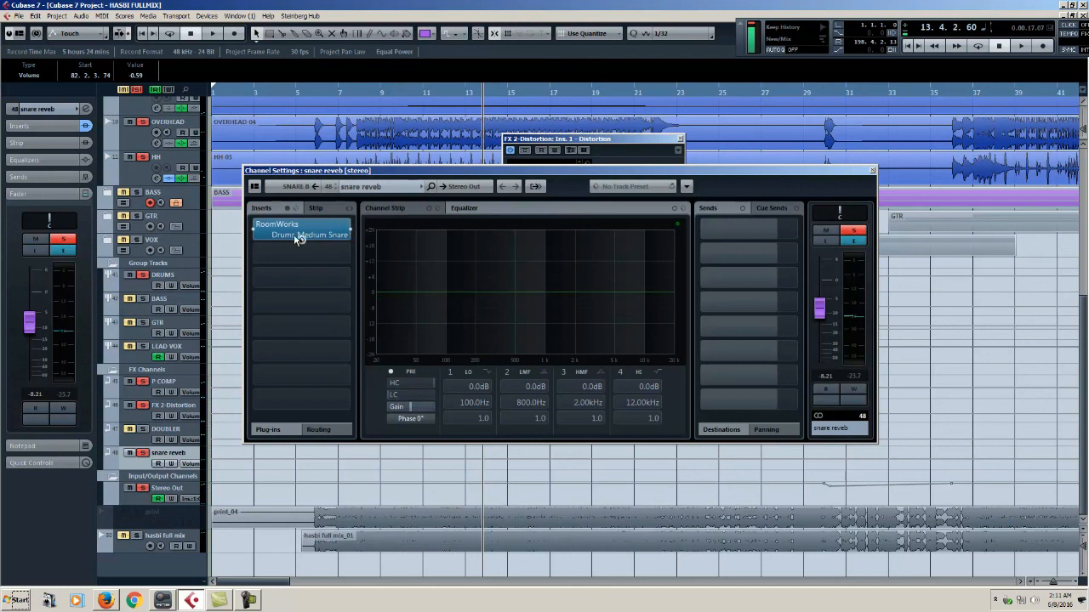
click(872, 171)
Play the drums with the snare reverb, lower the FX 2-Distortion fader to -14.4 and stop playback.
key(space)
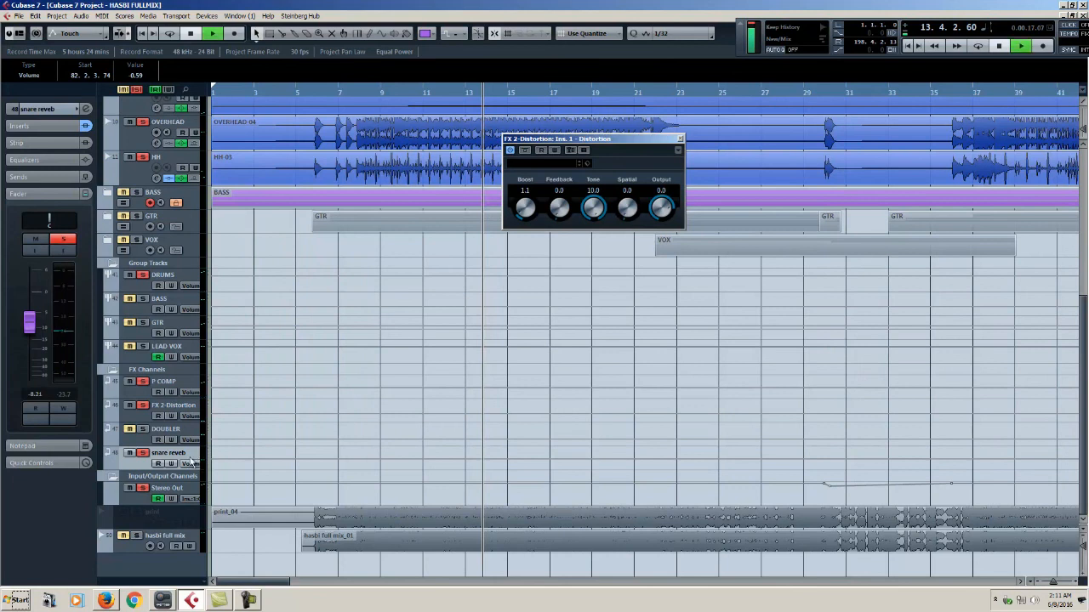
mouse_move(31, 330)
mouse_down()
mouse_move(32, 315)
mouse_move(30, 338)
mouse_up()
click(159, 406)
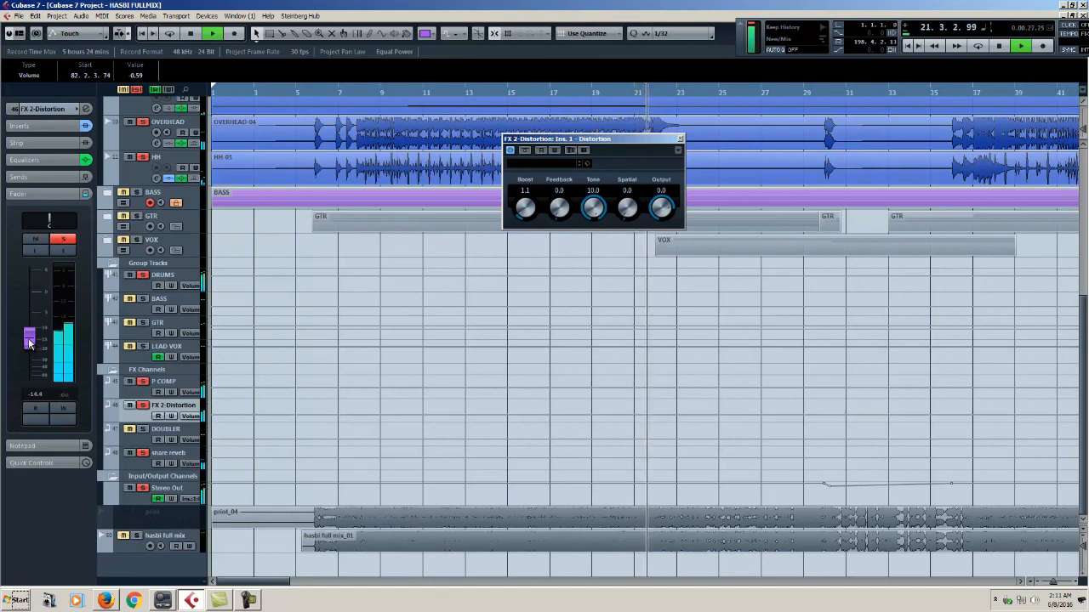
key(space)
Collapse the DRUMS folder track at the start of the track list.
scroll(391, 391, up, 8)
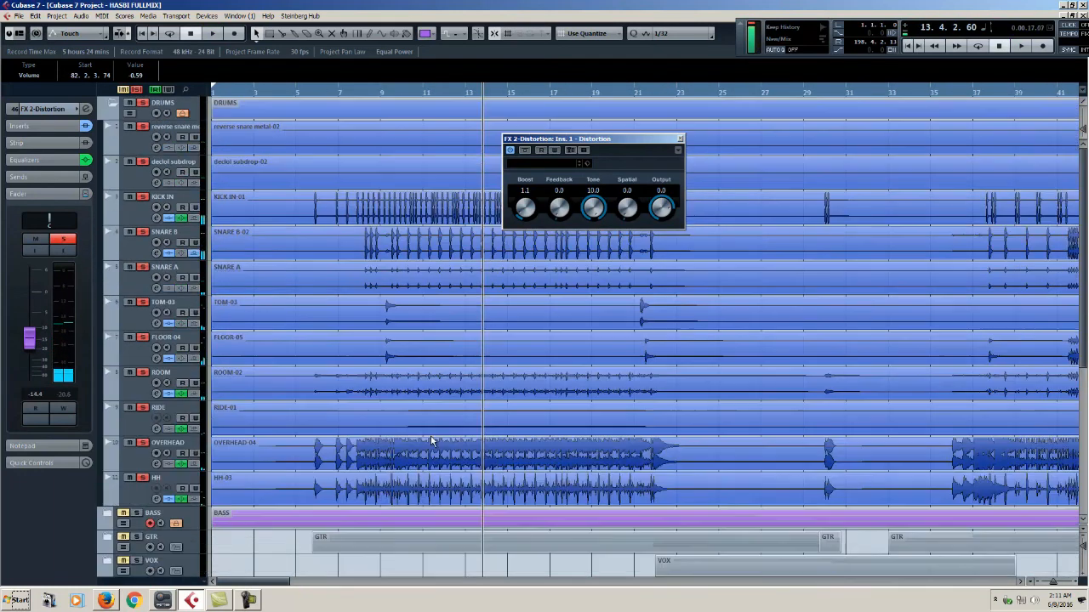
click(112, 103)
click(139, 116)
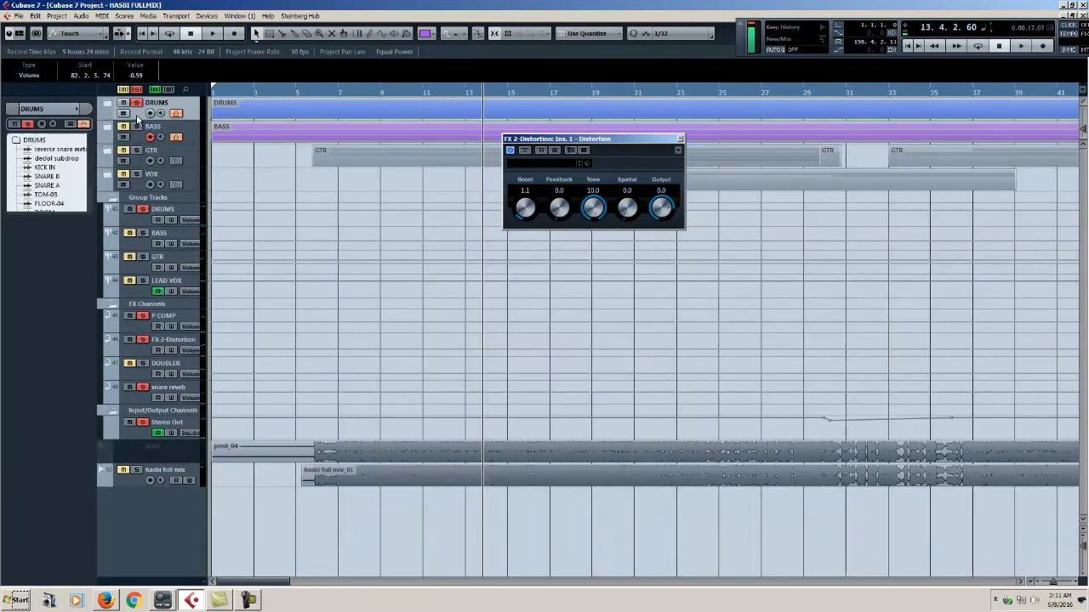